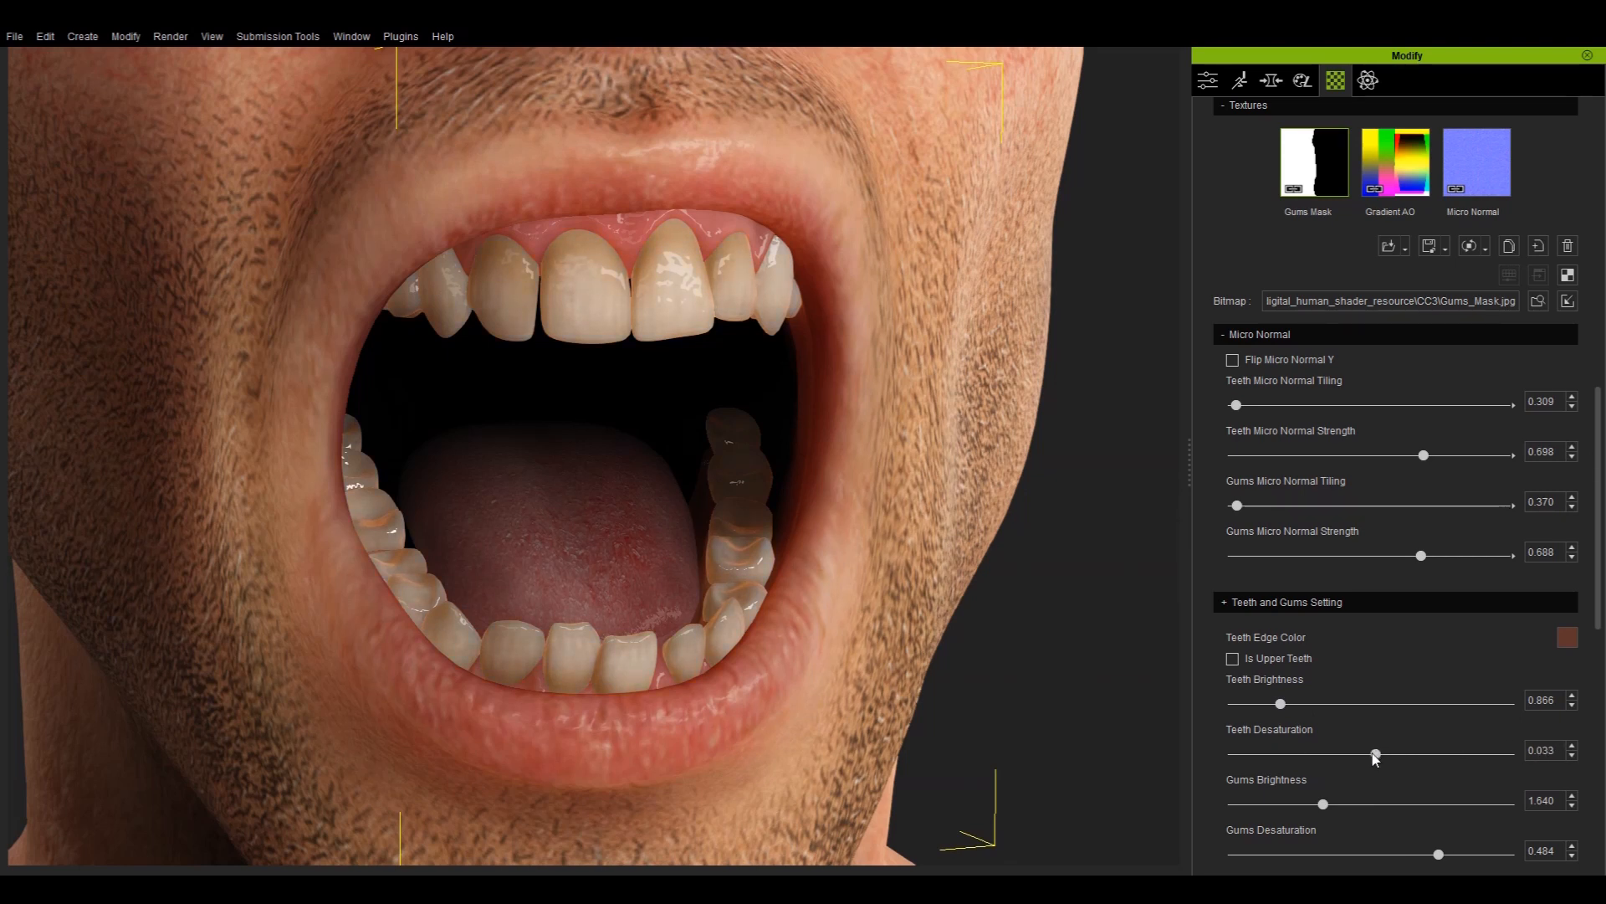
- Raise the gums brightness slightly and reduce the gums desaturation a little in the Teeth and Gums Setting
scroll(1454, 759, "down", 2)
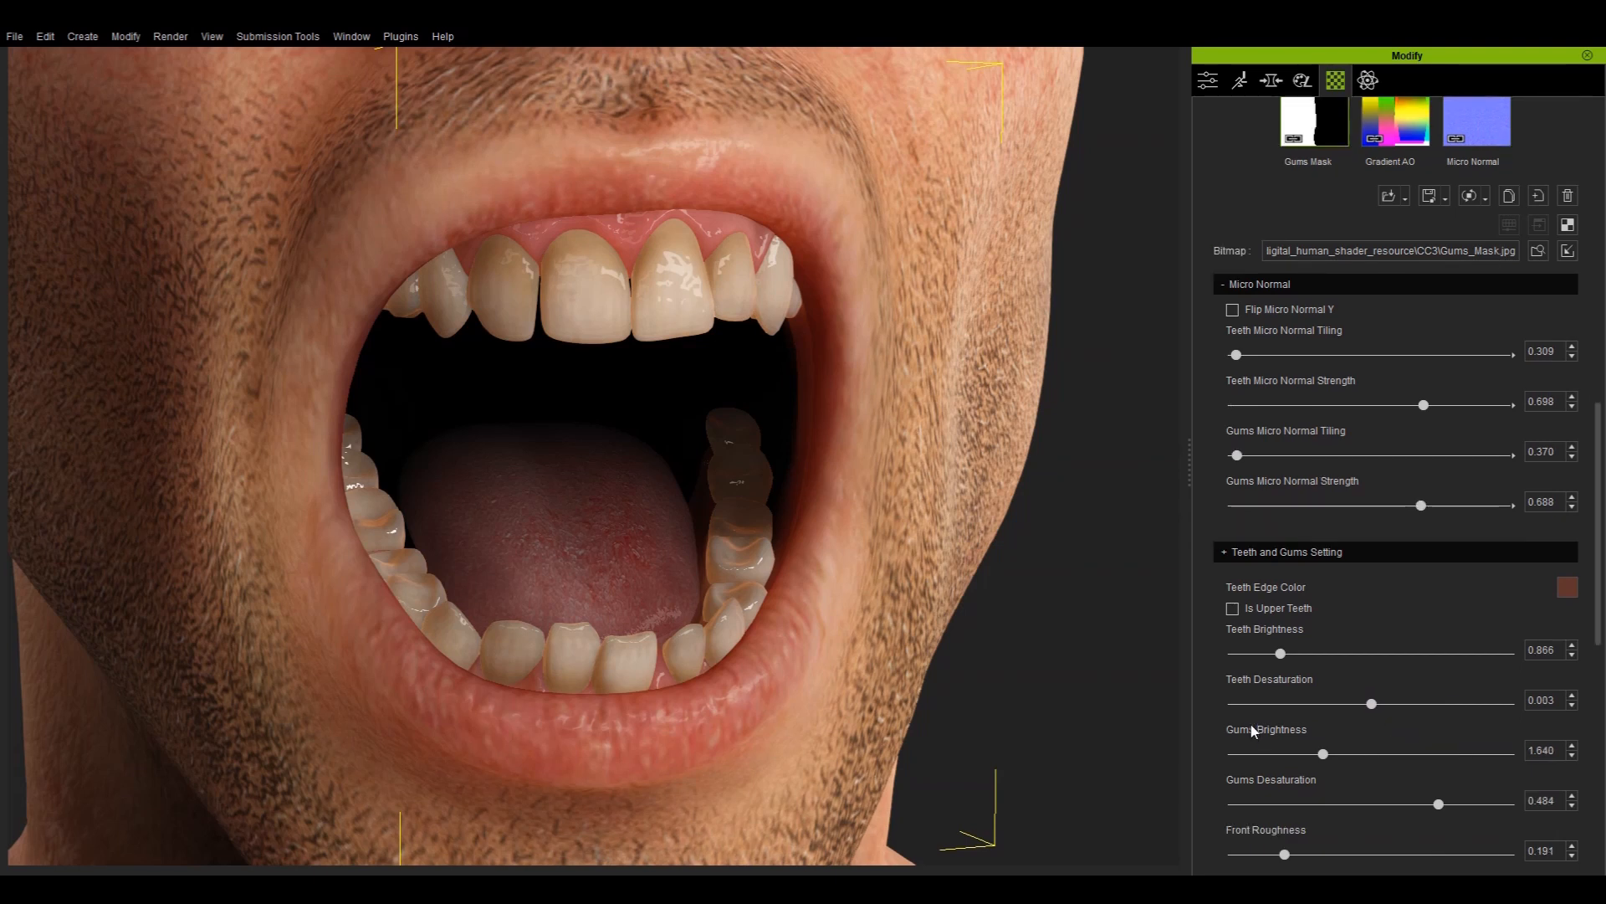
scroll(1252, 732, "down", 3)
mouse_move(1323, 604)
left_mouse_down()
mouse_move(1303, 605)
mouse_move(1379, 607)
mouse_move(1335, 612)
left_mouse_up()
mouse_move(1440, 656)
left_mouse_down()
mouse_move(1349, 660)
mouse_move(1469, 652)
mouse_move(1402, 663)
mouse_move(1434, 661)
left_mouse_up()
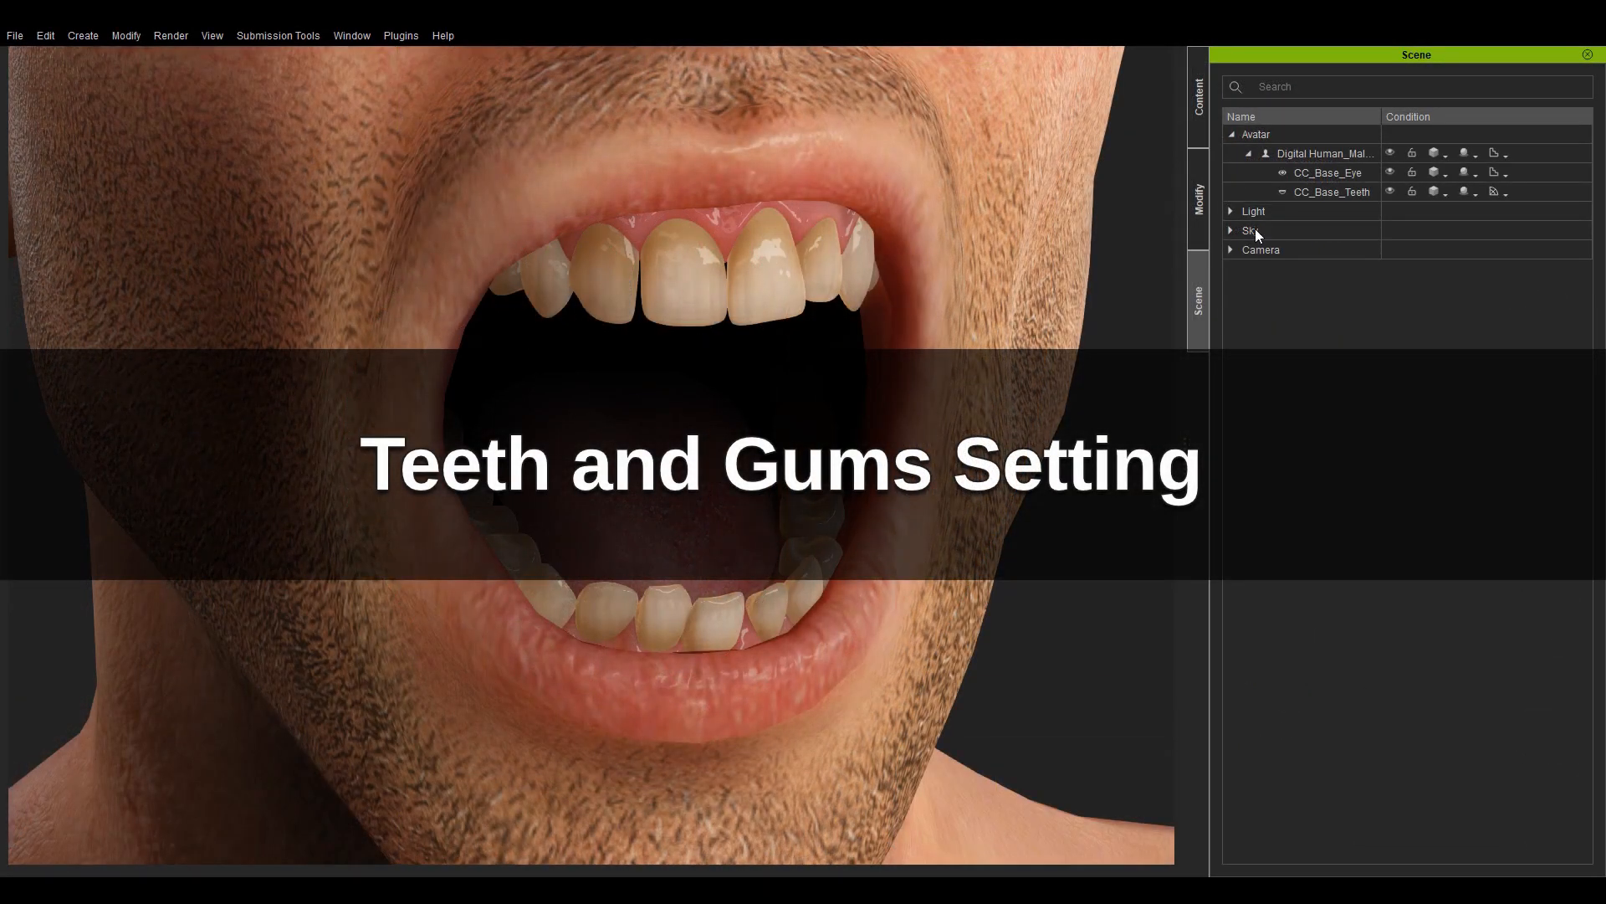
- Select the CC_Base_Teeth mesh and open the shader textures of its Std_Upper_Teeth material
left_click(1309, 194)
right_click_drag(1044, 500, 1045, 575, "alt")
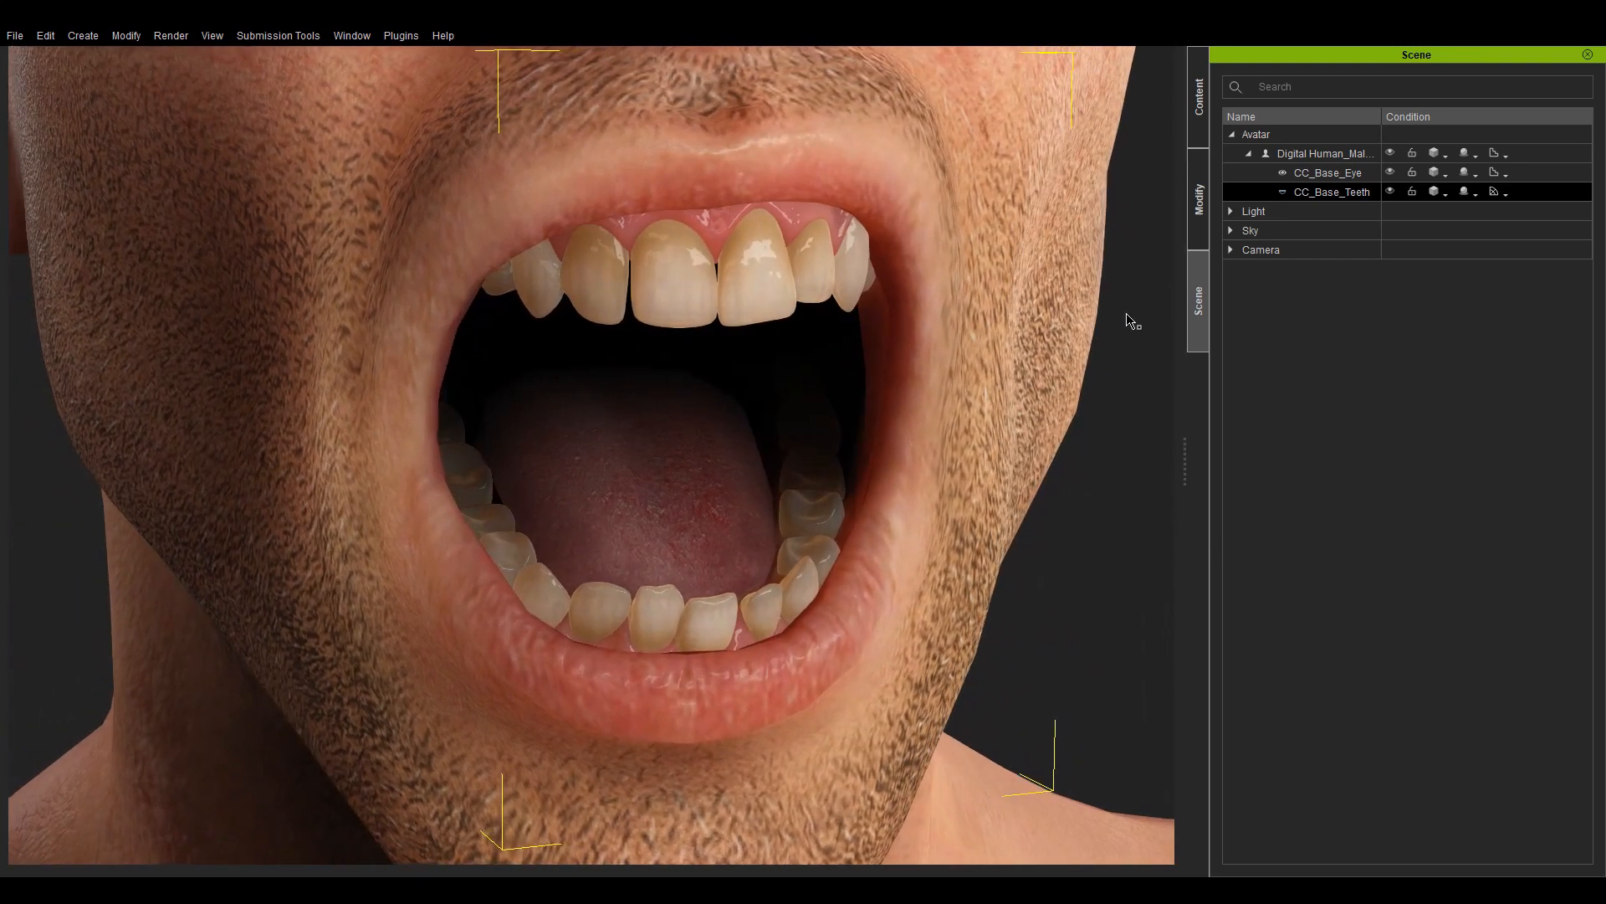
left_click(1208, 217)
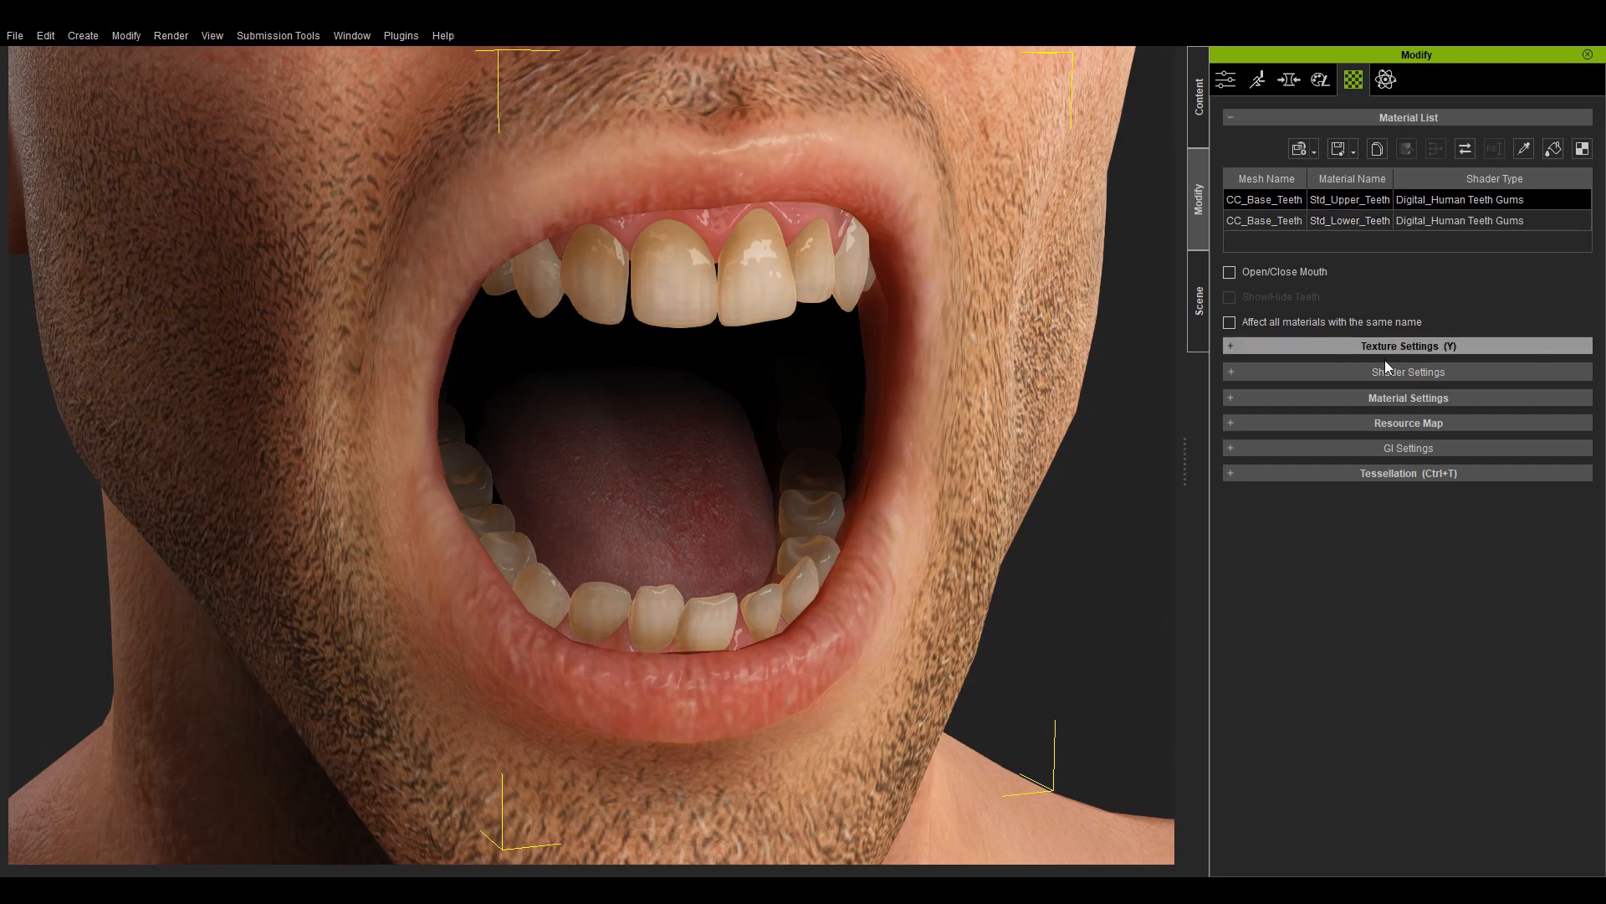
left_click(1353, 374)
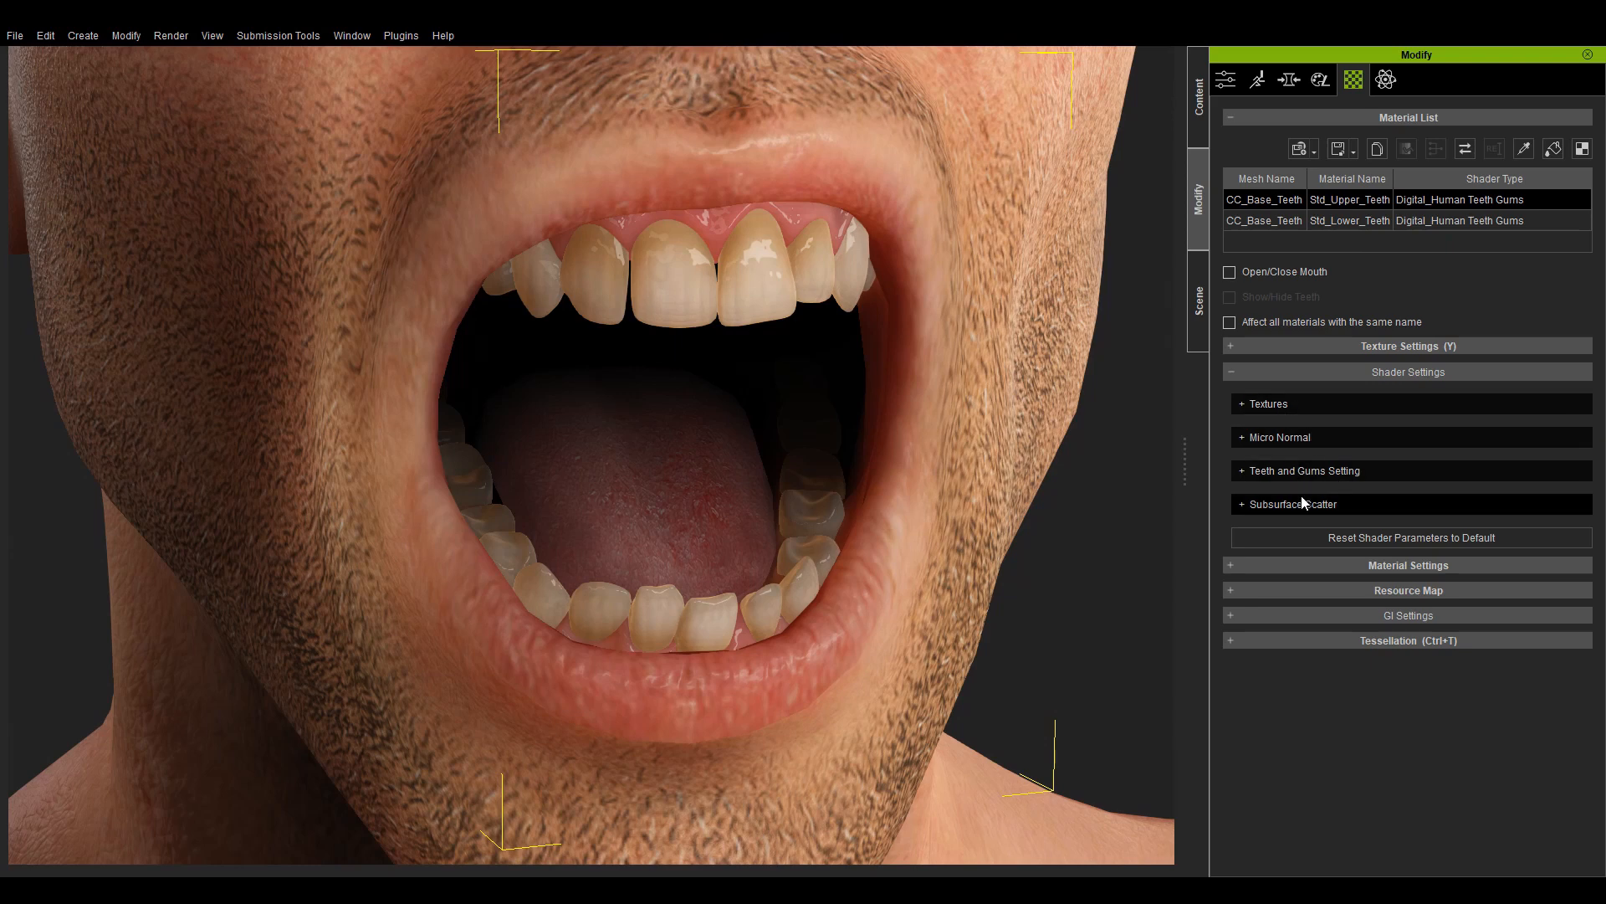
left_click(1273, 405)
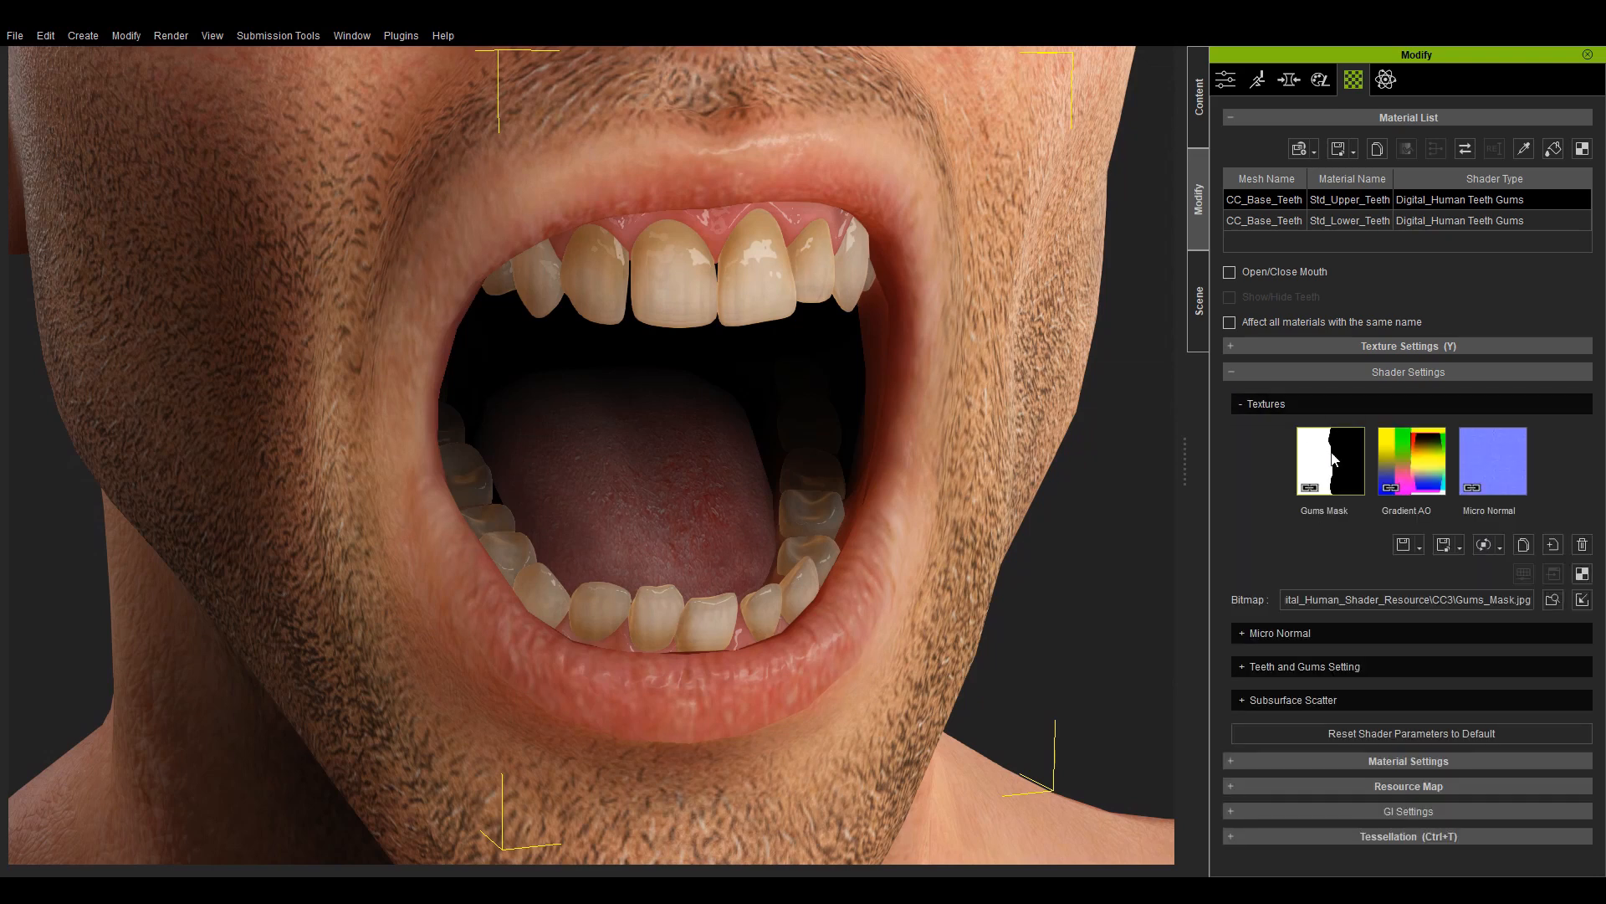
- Compare the Gums Mask shader texture with the Base Color texture of the upper teeth material
mouse_move(1334, 460)
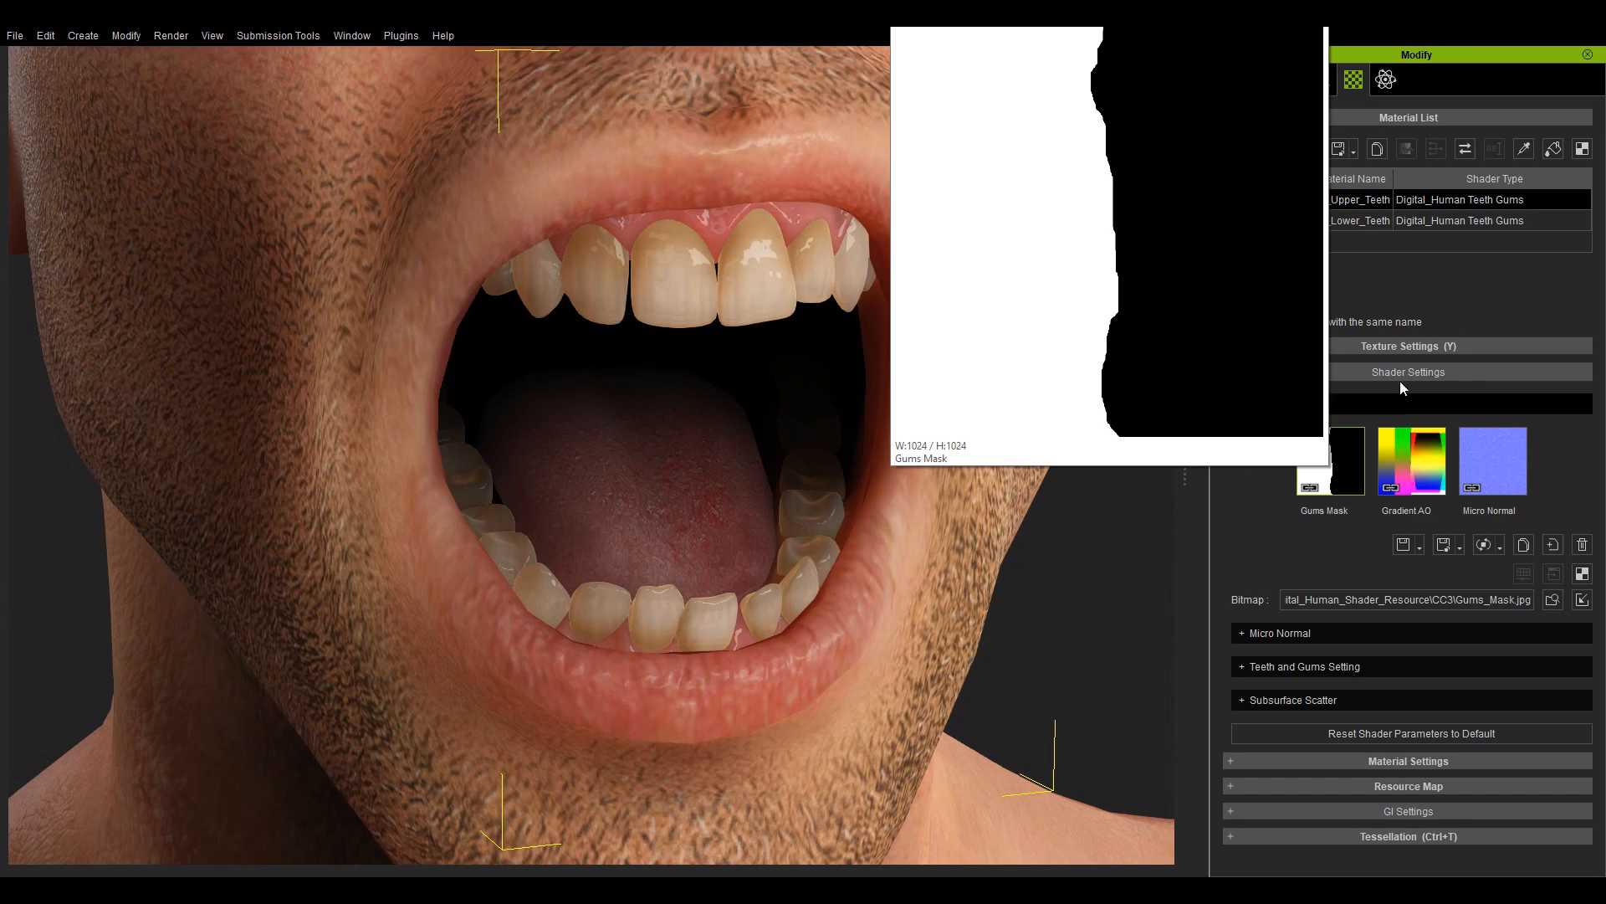
left_click(1428, 343)
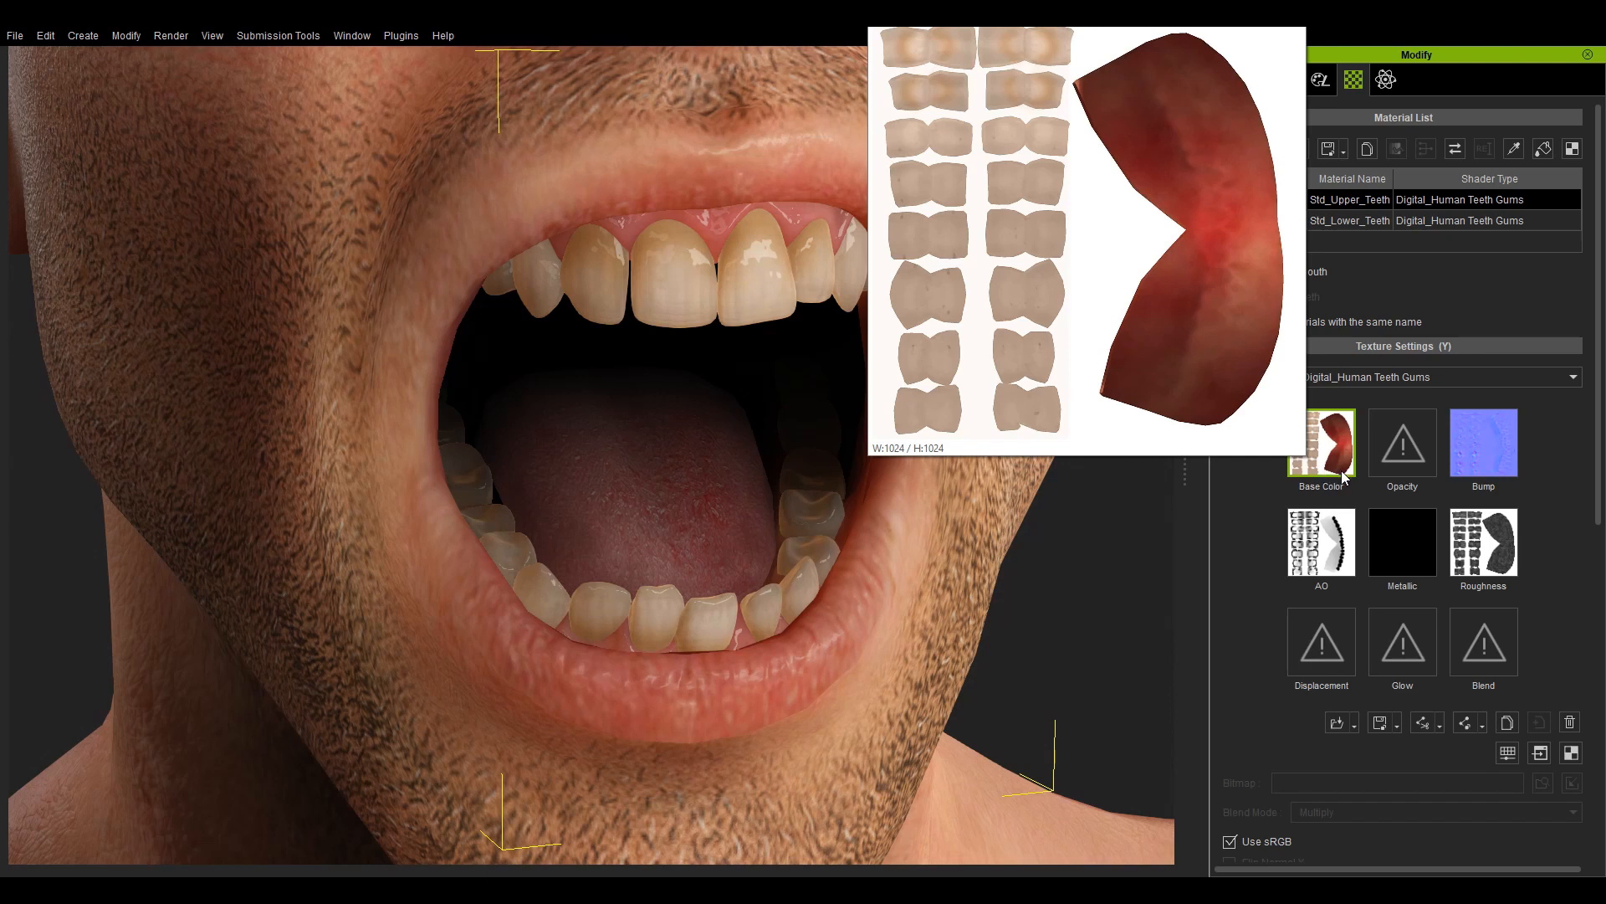
scroll(1453, 442, "down", 6)
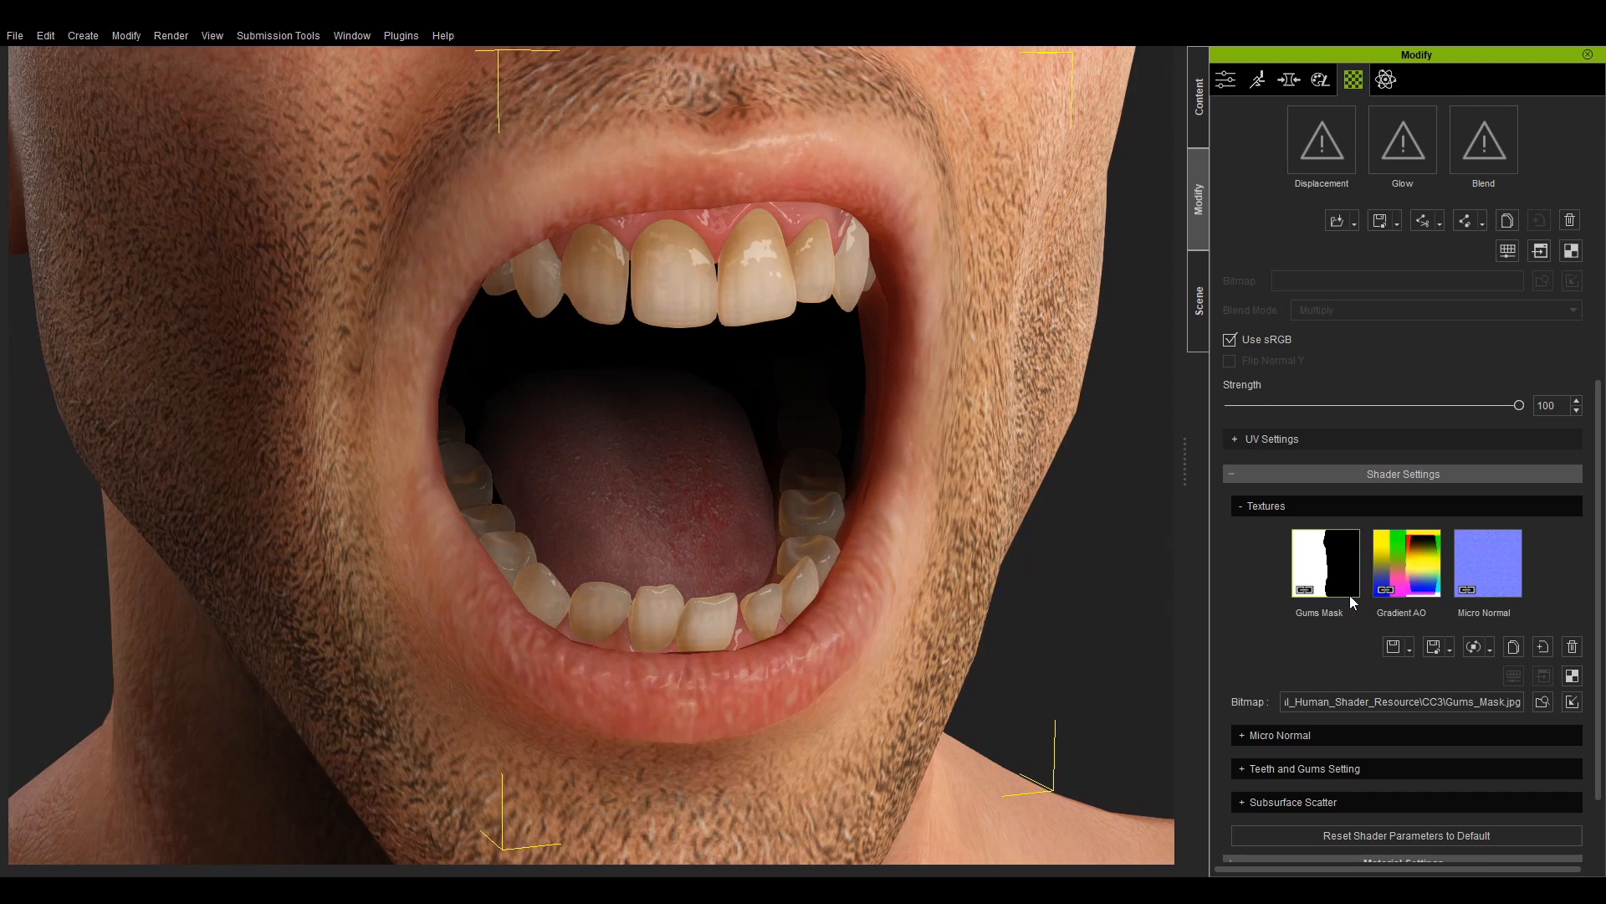
mouse_move(1349, 589)
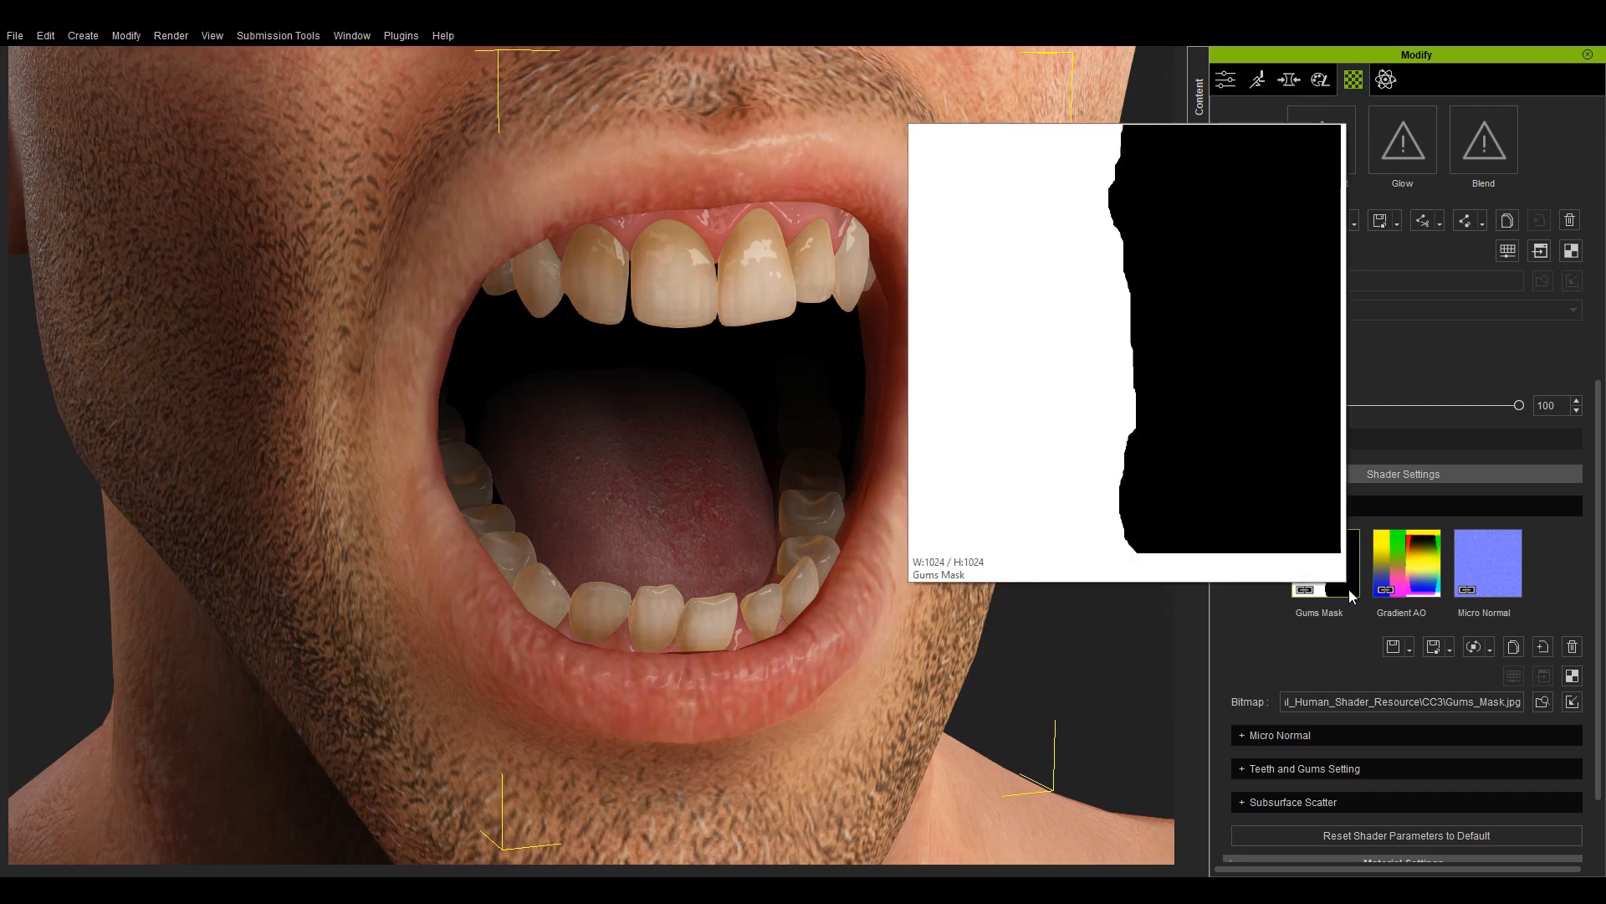
scroll(1378, 626, "down", 1)
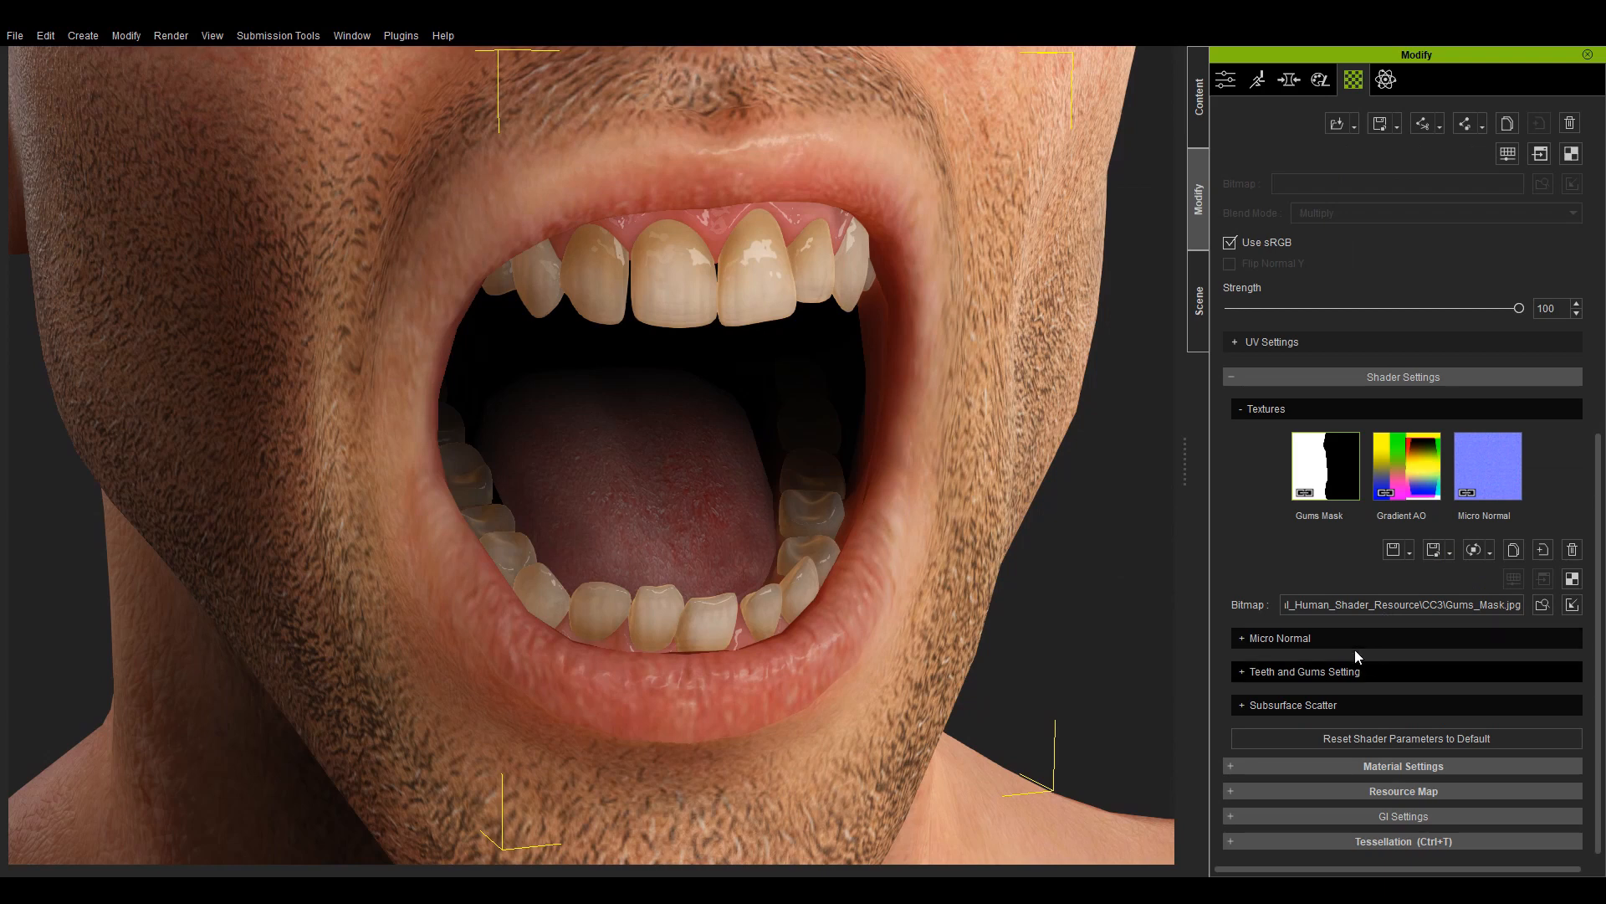
- Preview the Micro Normal map and set the teeth micro normal tiling to about 1.948 and strength to about 0.584
left_click(1270, 633)
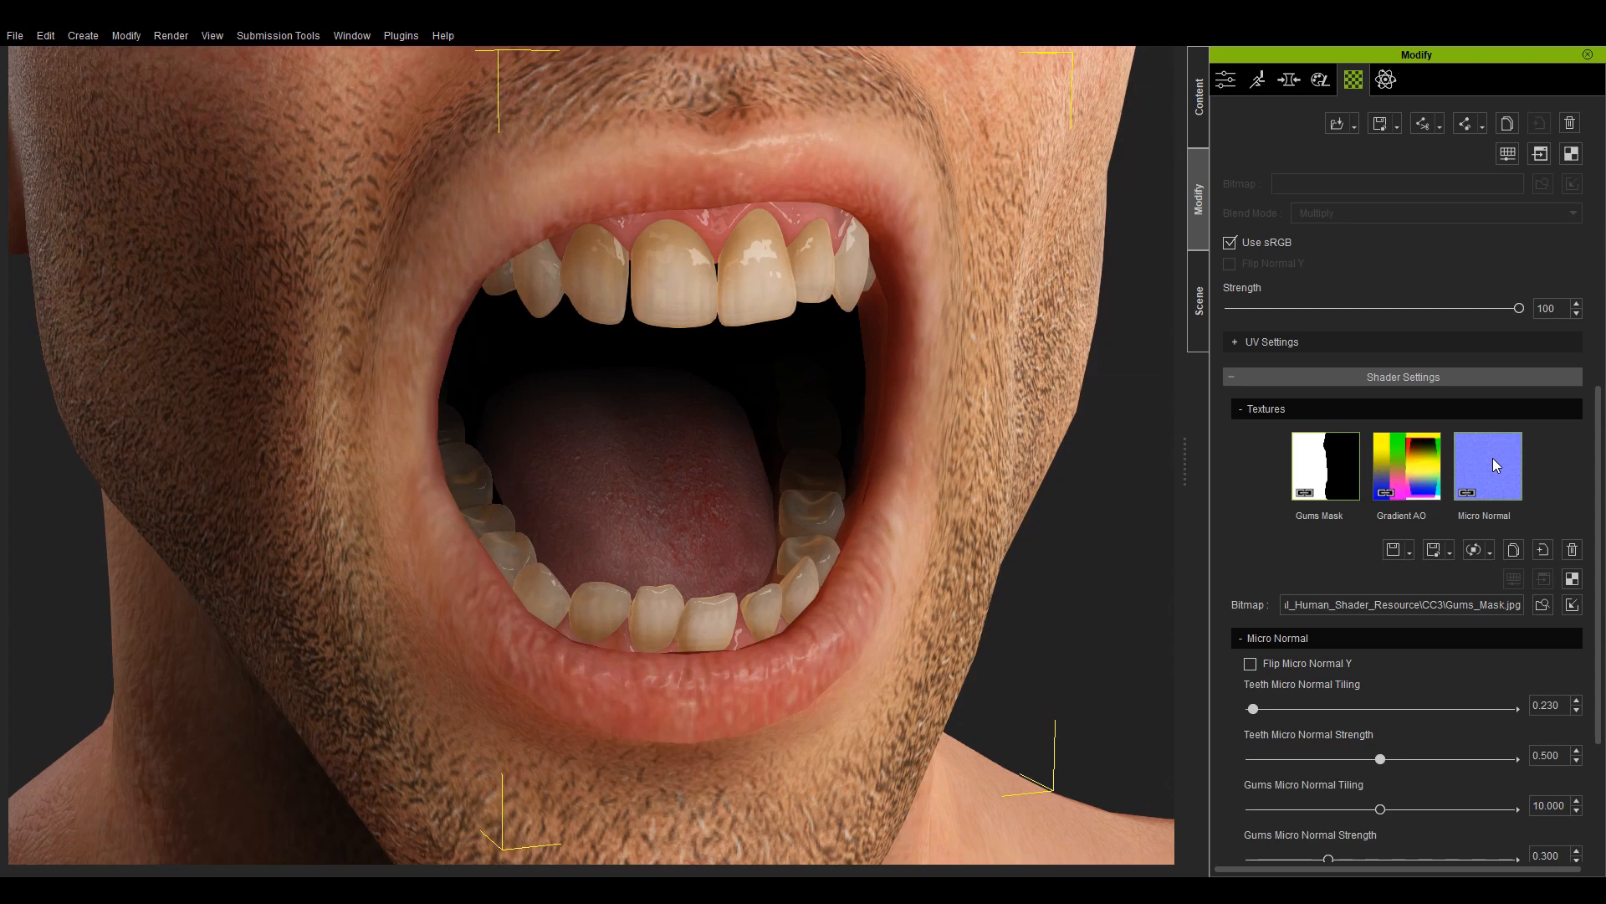
mouse_move(1497, 465)
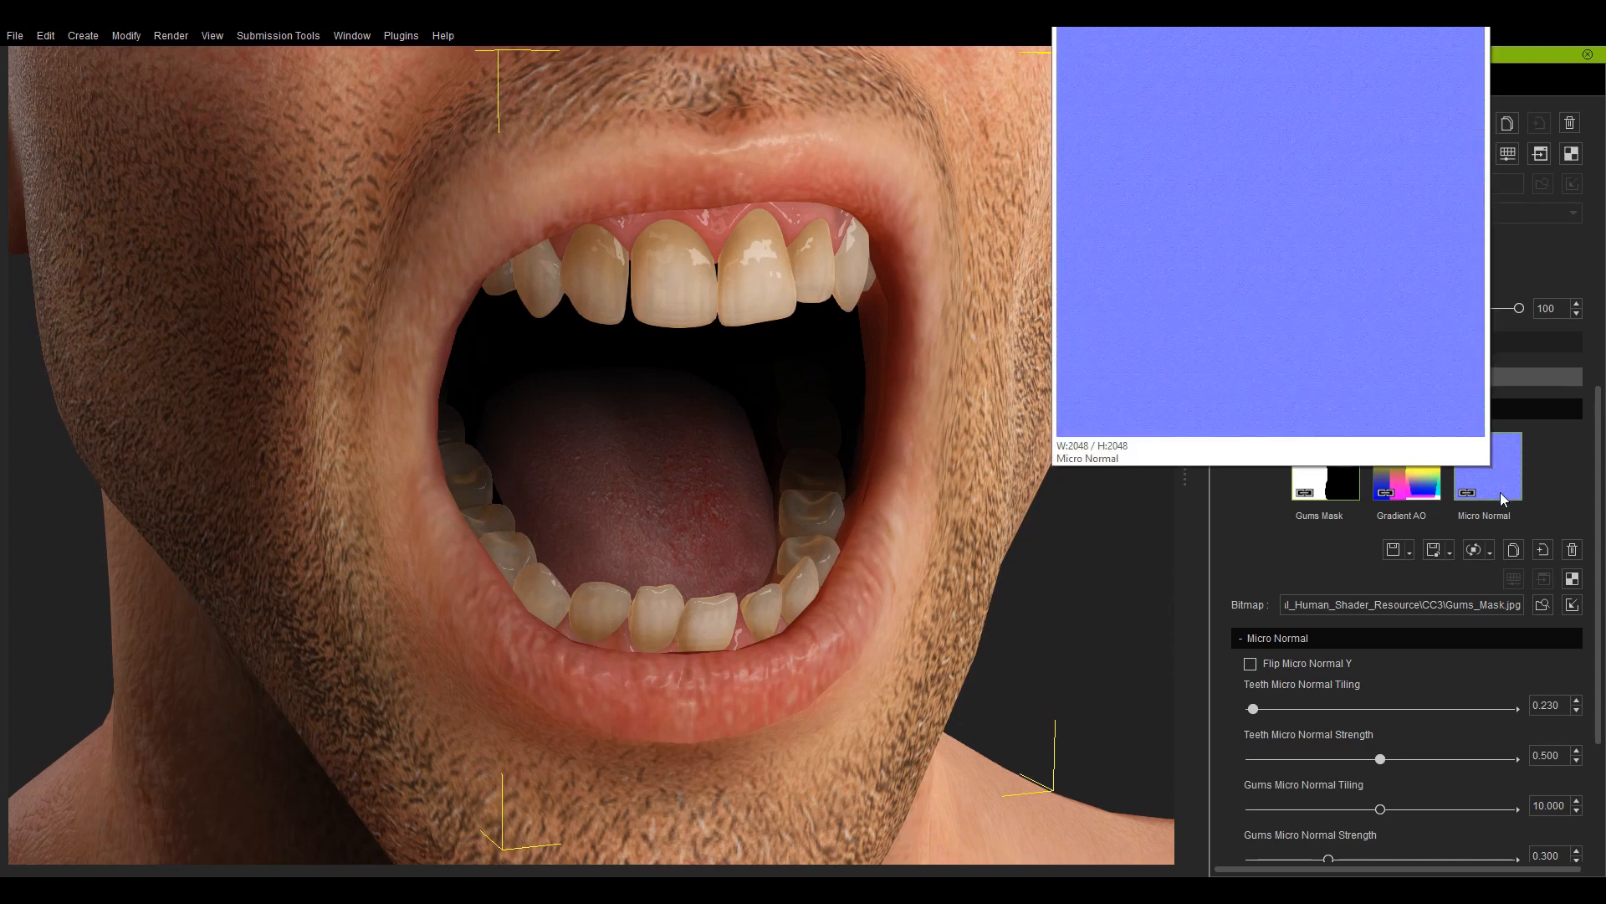
left_click_drag(1599, 391, 1599, 498)
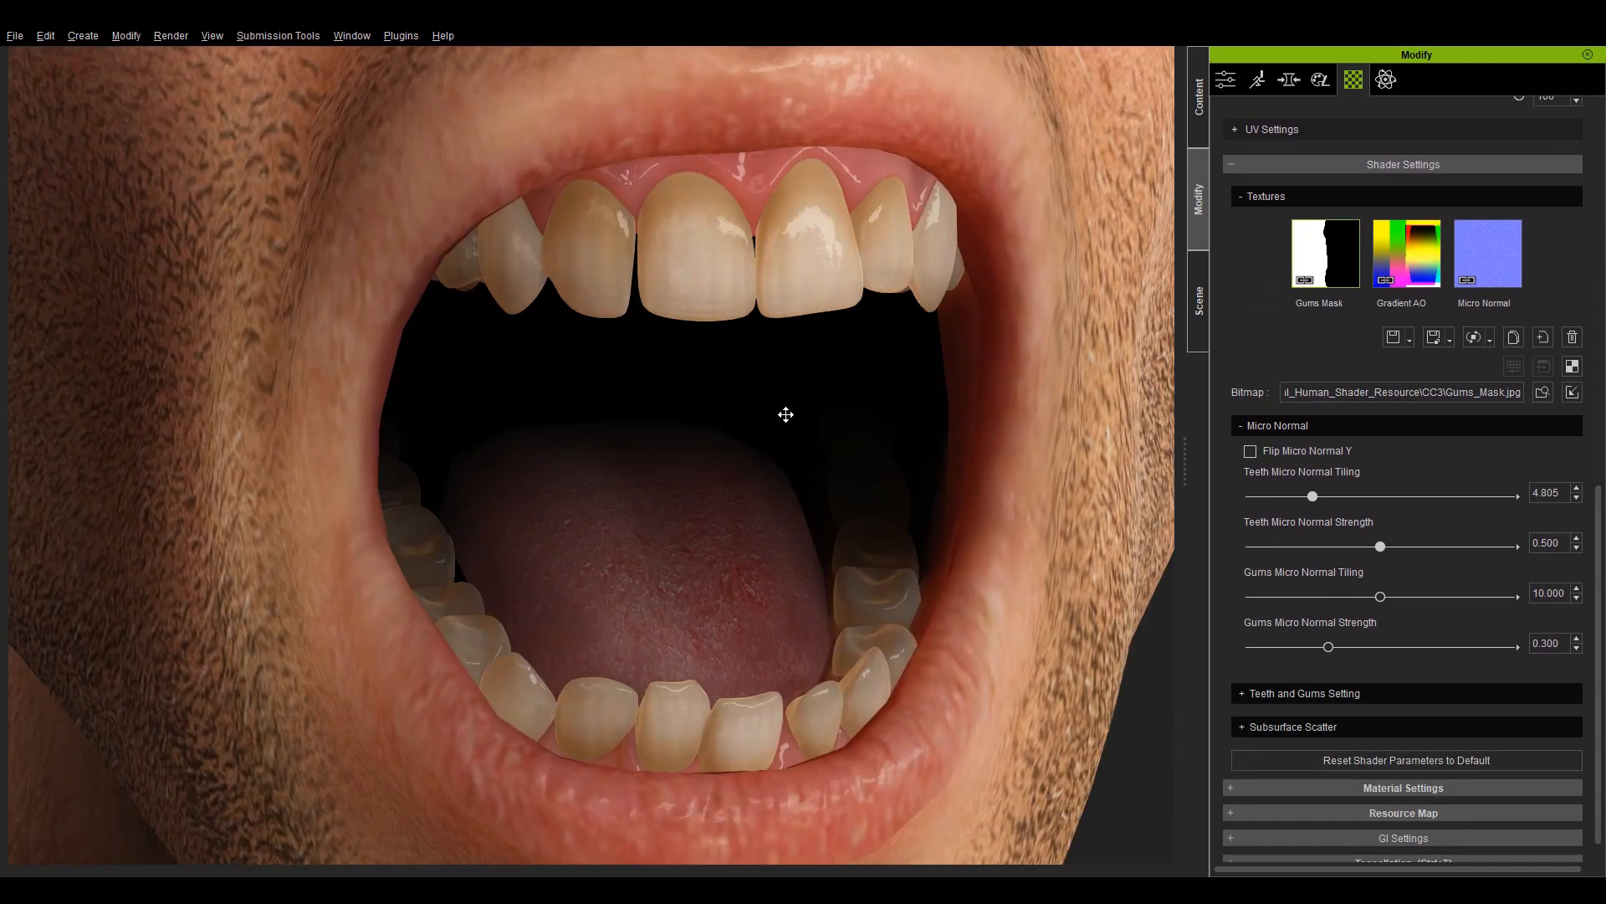
scroll(785, 412, "up", 5)
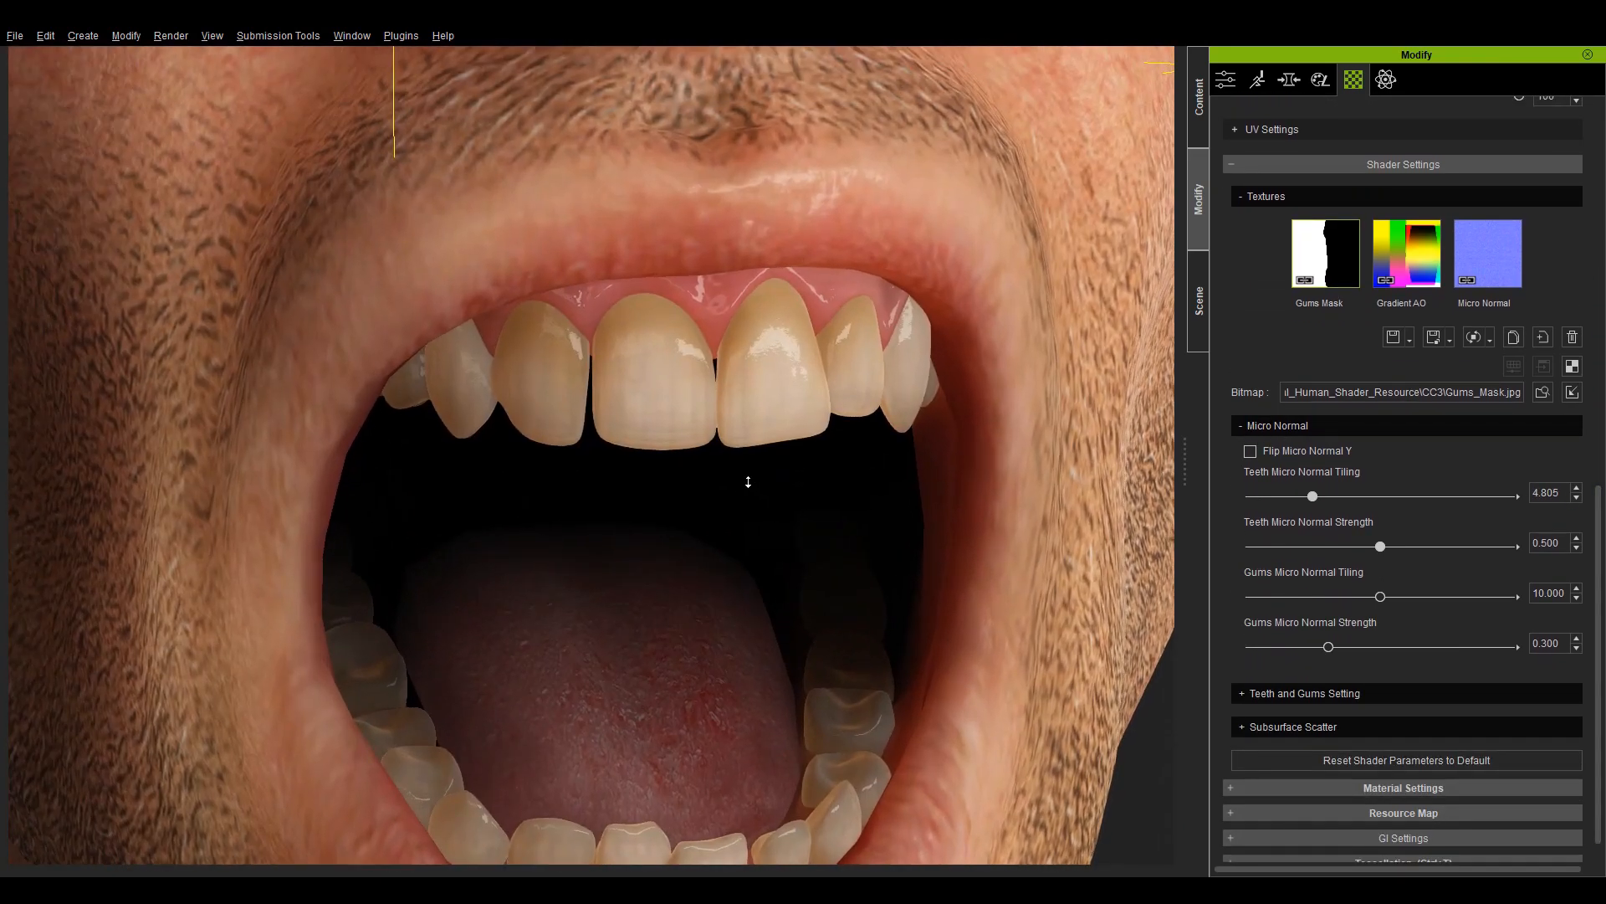
mouse_move(1292, 502)
left_mouse_down()
mouse_move(1265, 503)
mouse_move(1322, 505)
mouse_move(1273, 509)
mouse_move(1295, 511)
left_mouse_up()
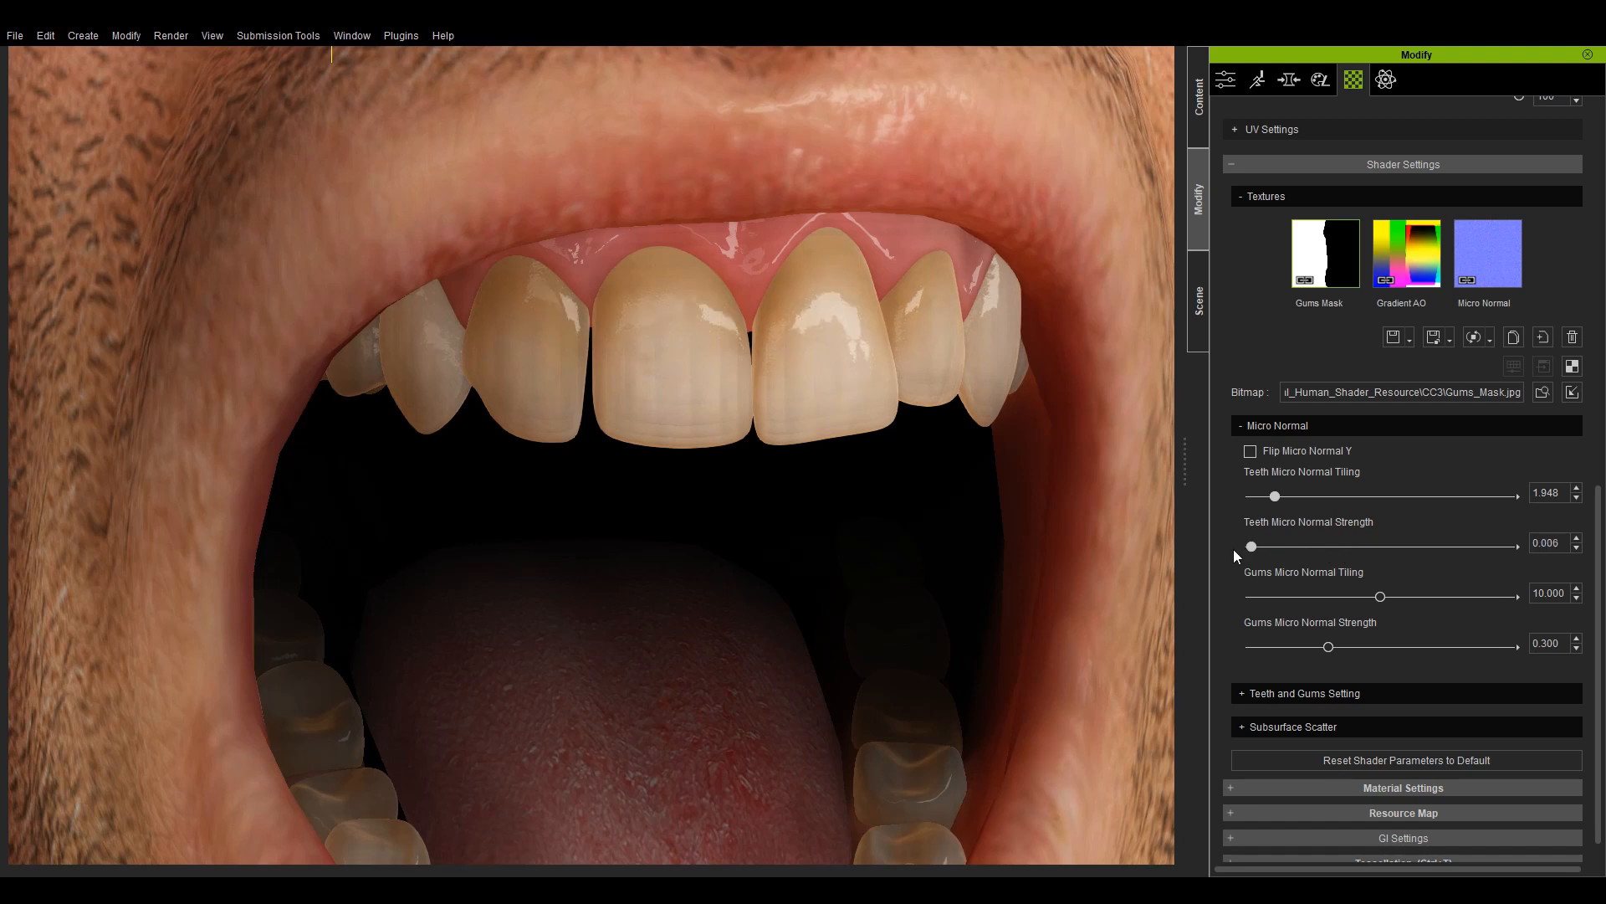
left_click_drag(1298, 551, 1539, 558)
mouse_move(1412, 573)
left_mouse_down()
mouse_move(1253, 573)
mouse_move(1399, 565)
left_mouse_up()
- Lower the gums micro normal tiling to below 4.61, raise the gums micro normal strength, and collapse the Micro Normal settings
mouse_move(1377, 600)
left_mouse_down()
mouse_move(1247, 611)
mouse_move(1296, 625)
left_mouse_up()
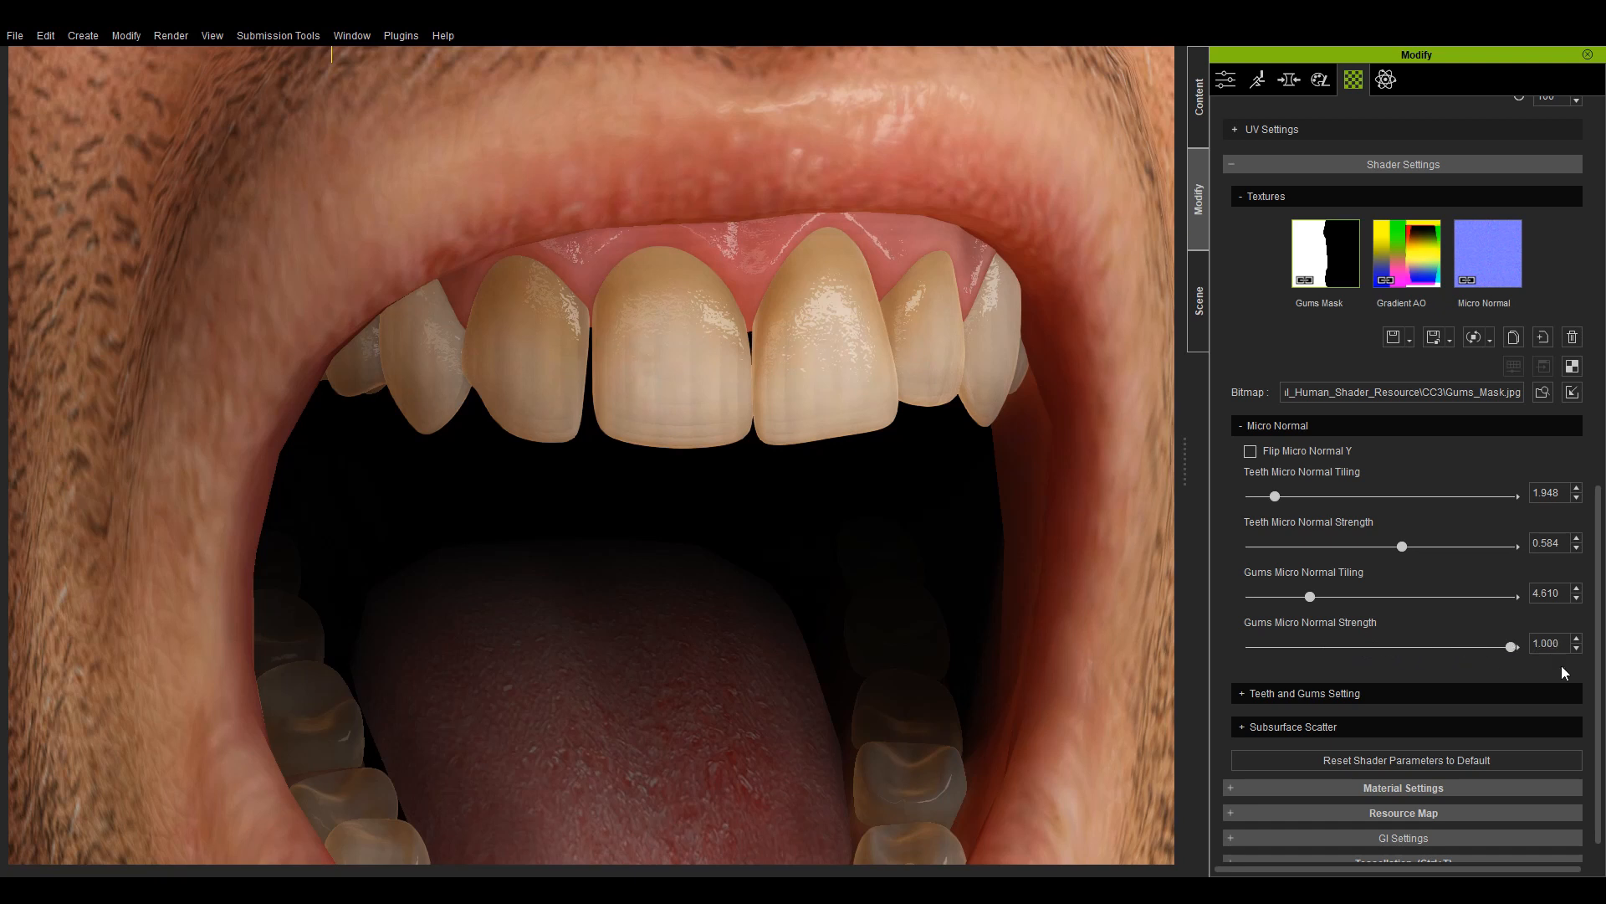
left_click_drag(1293, 670, 1538, 670)
left_click_drag(1482, 685, 1461, 684)
left_click_drag(1315, 599, 1303, 601)
left_click(1297, 425)
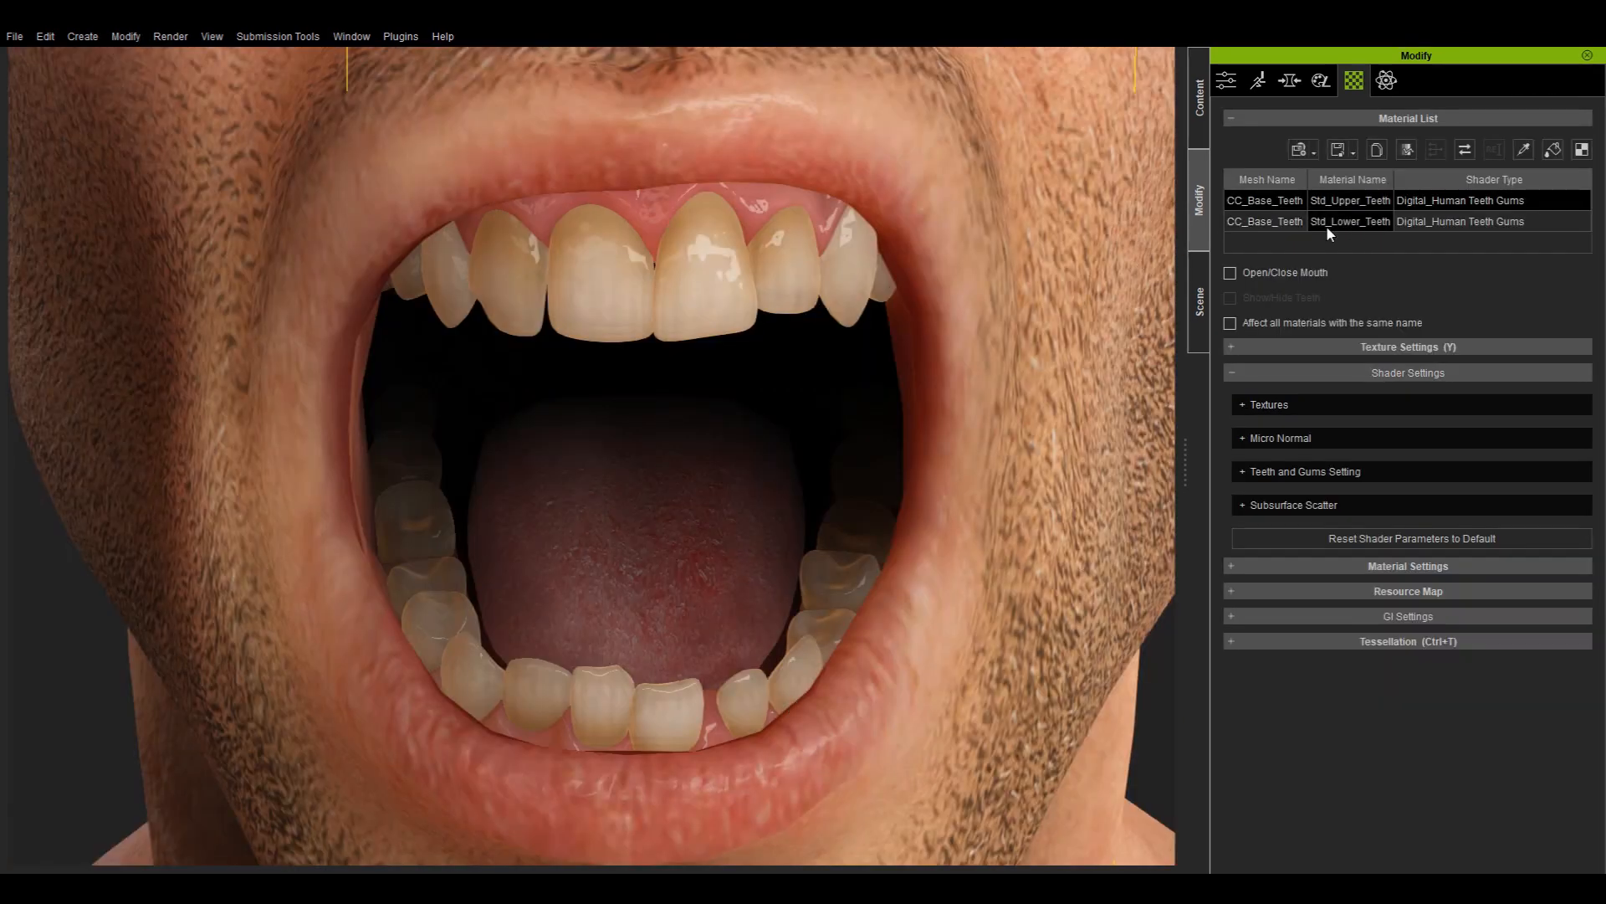
- Select both the Std_Upper_Teeth and Std_Lower_Teeth materials and open their Teeth and Gums Setting
left_click(1326, 223, "ctrl")
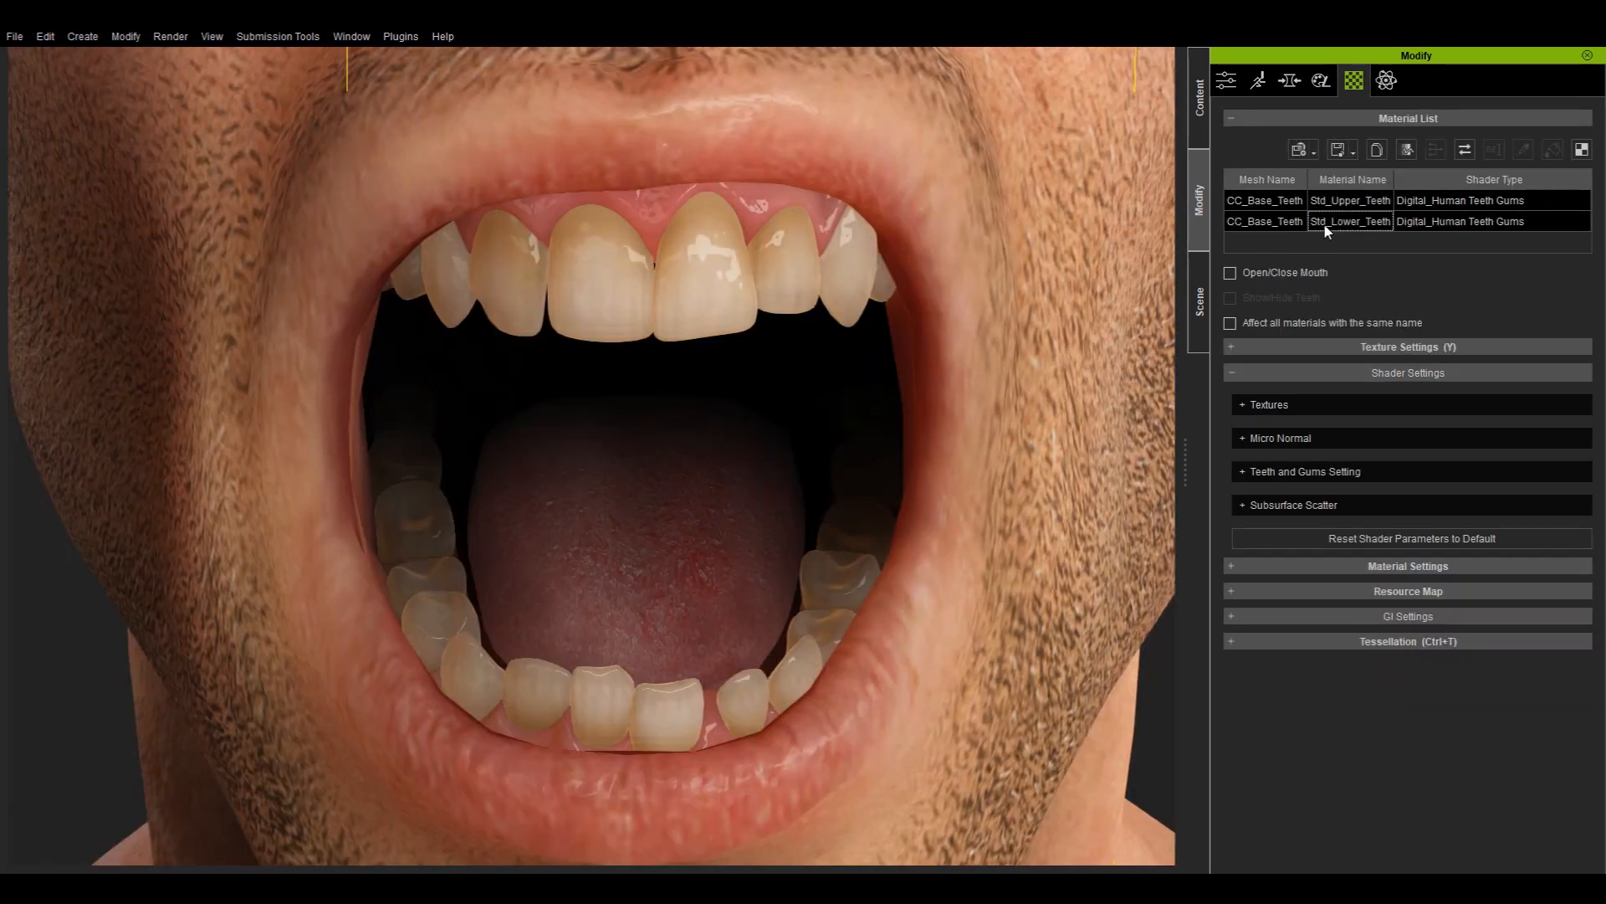
left_click(1271, 472)
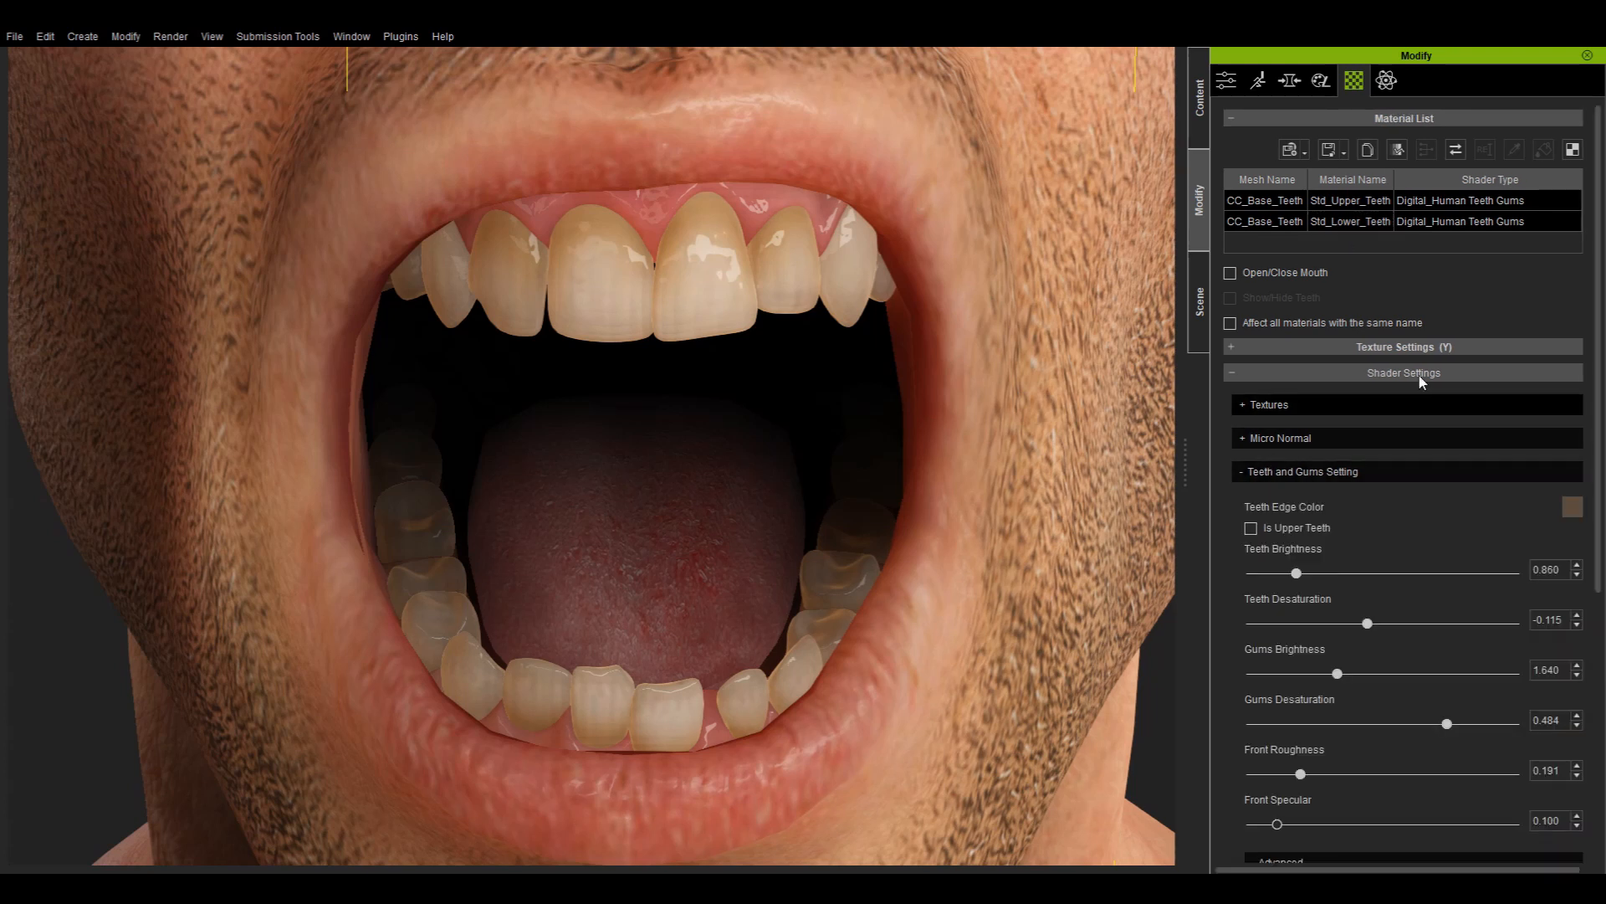
left_click_drag(1601, 198, 1594, 327)
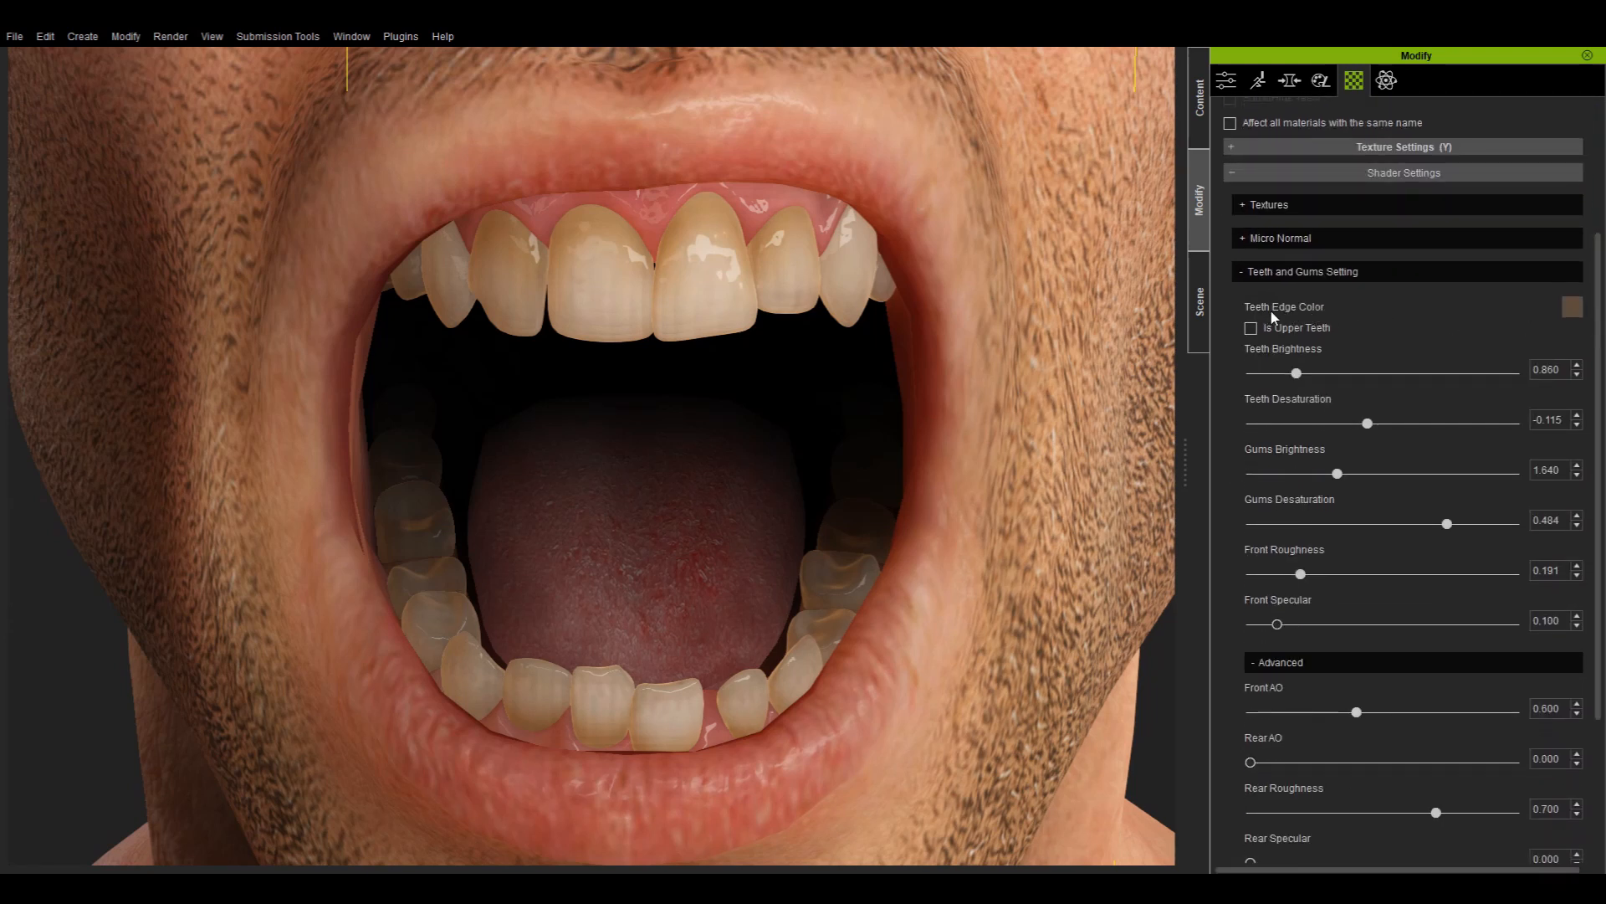
- Set the Teeth Edge Color of both materials to bright yellow and inspect the tooth edges
left_click(1572, 307)
left_click_drag(924, 262, 1411, 278)
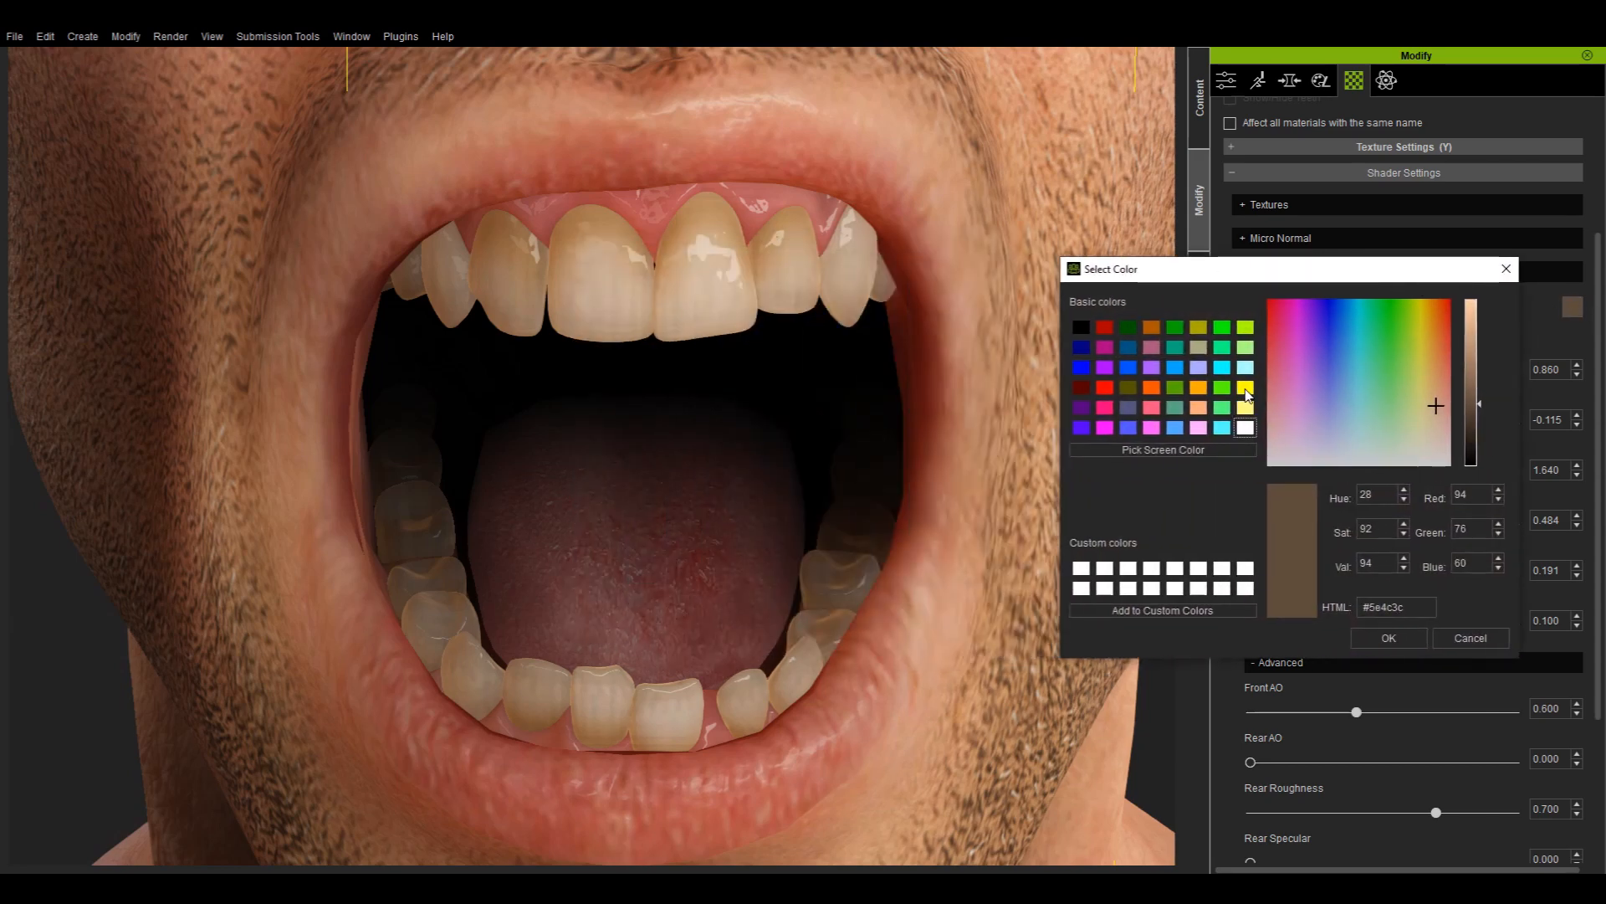
left_click(1245, 387)
left_click(1383, 636)
right_click_drag(841, 567, 410, 520)
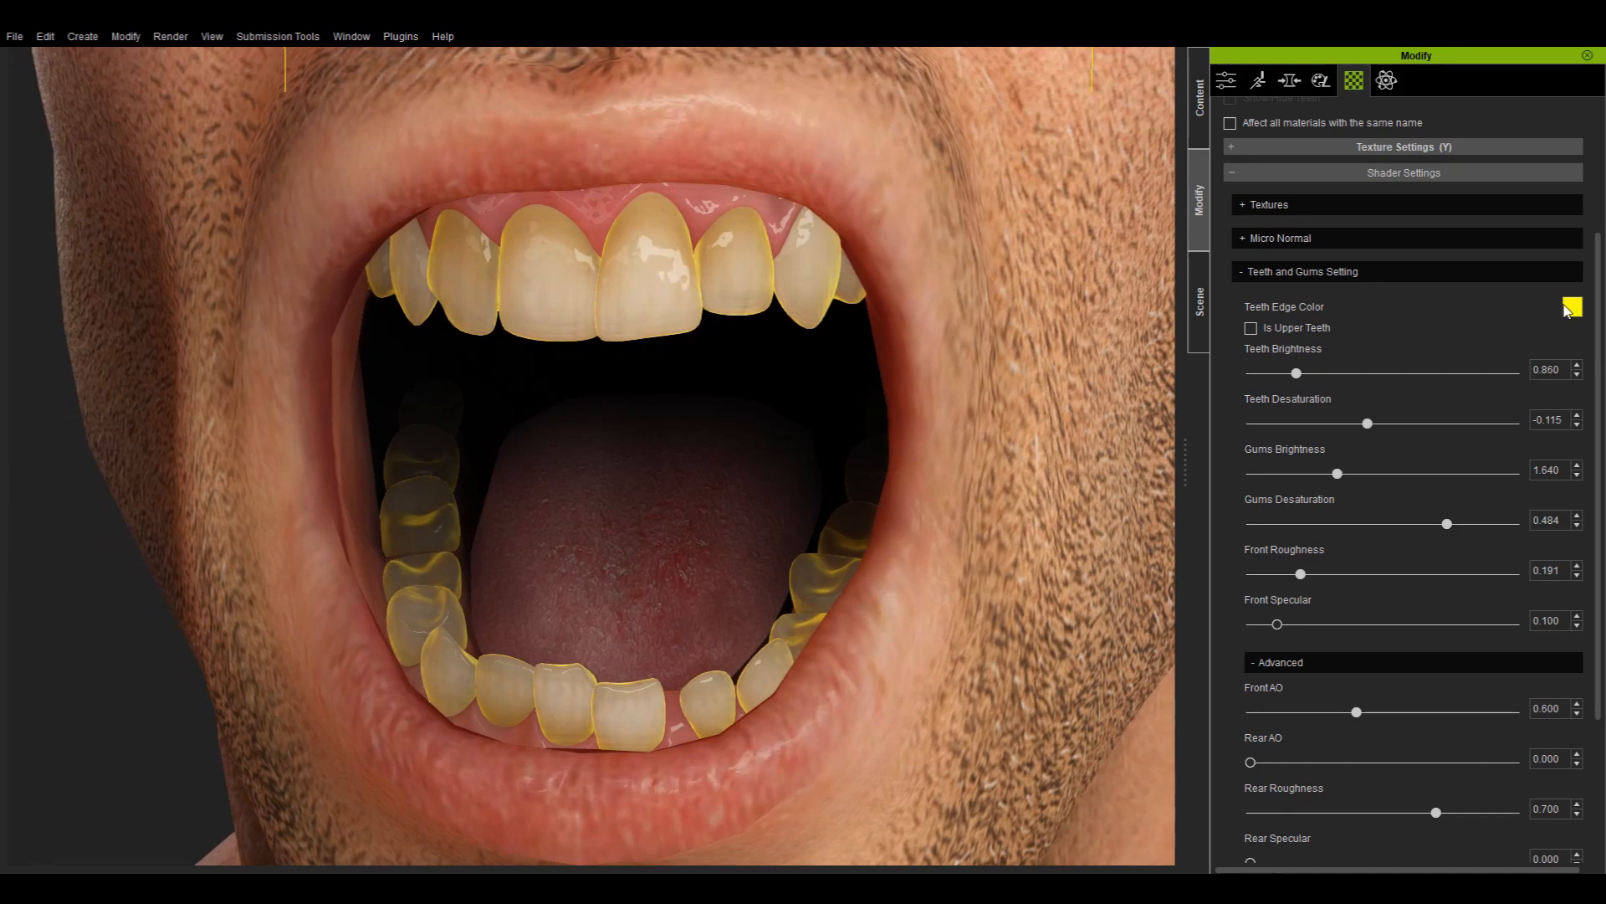
- Set the Teeth Edge Color of both materials to the reddish brown #72463e and inspect the tooth edges
left_click(1572, 306)
left_click_drag(920, 258, 1308, 284)
left_click(1347, 399)
left_click_drag(1376, 355, 1378, 410)
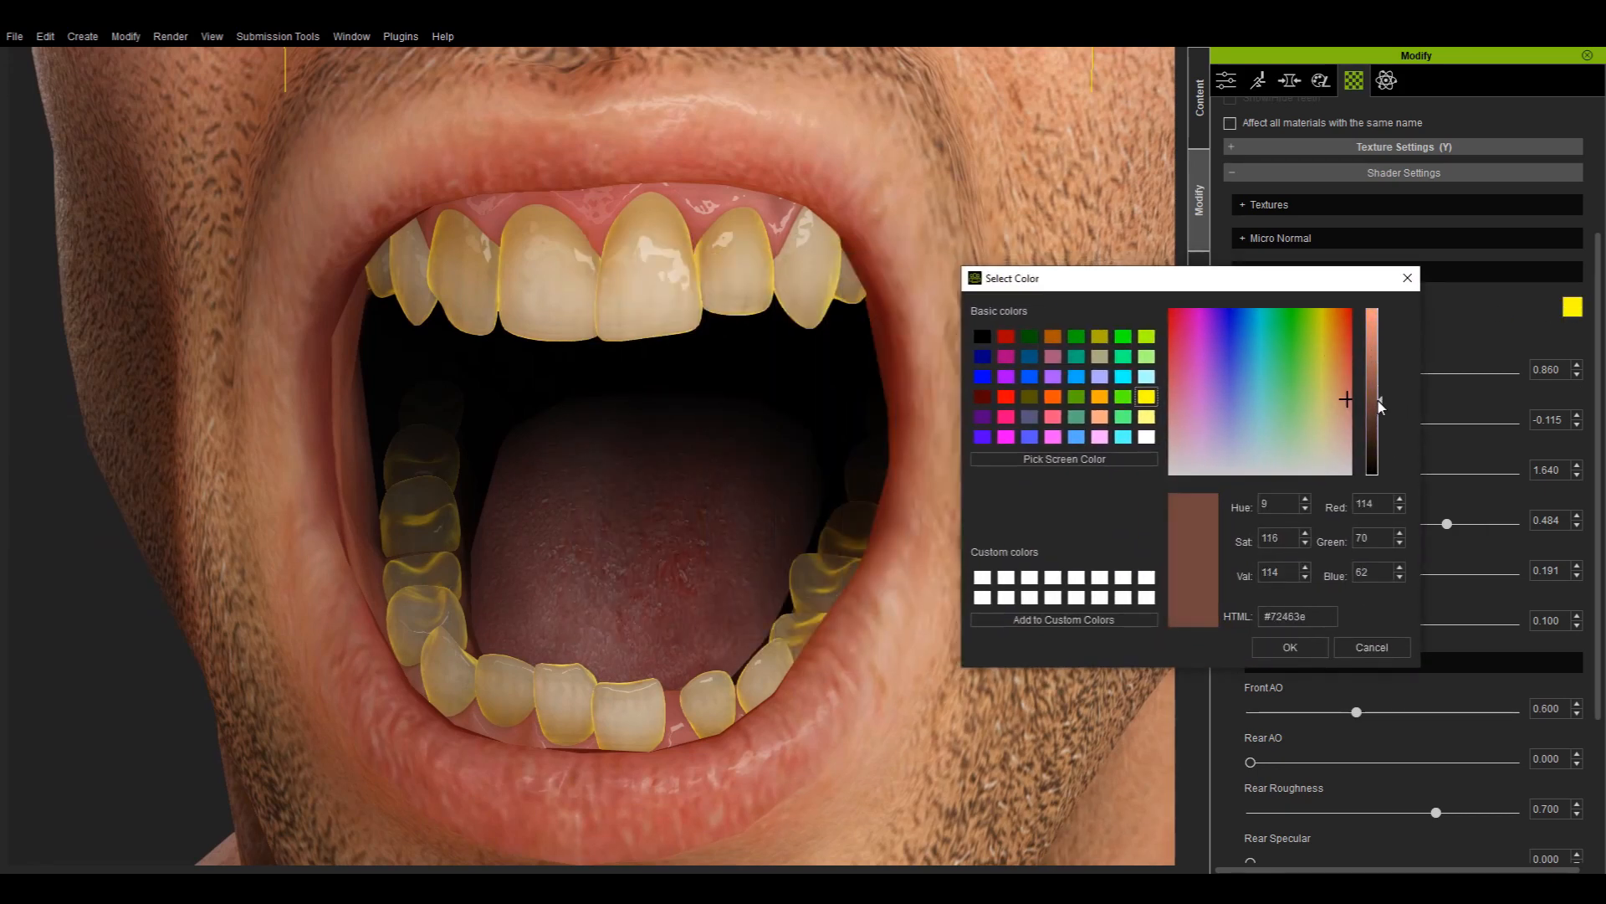
left_click(1290, 647)
right_click_drag(1003, 548, 1074, 514)
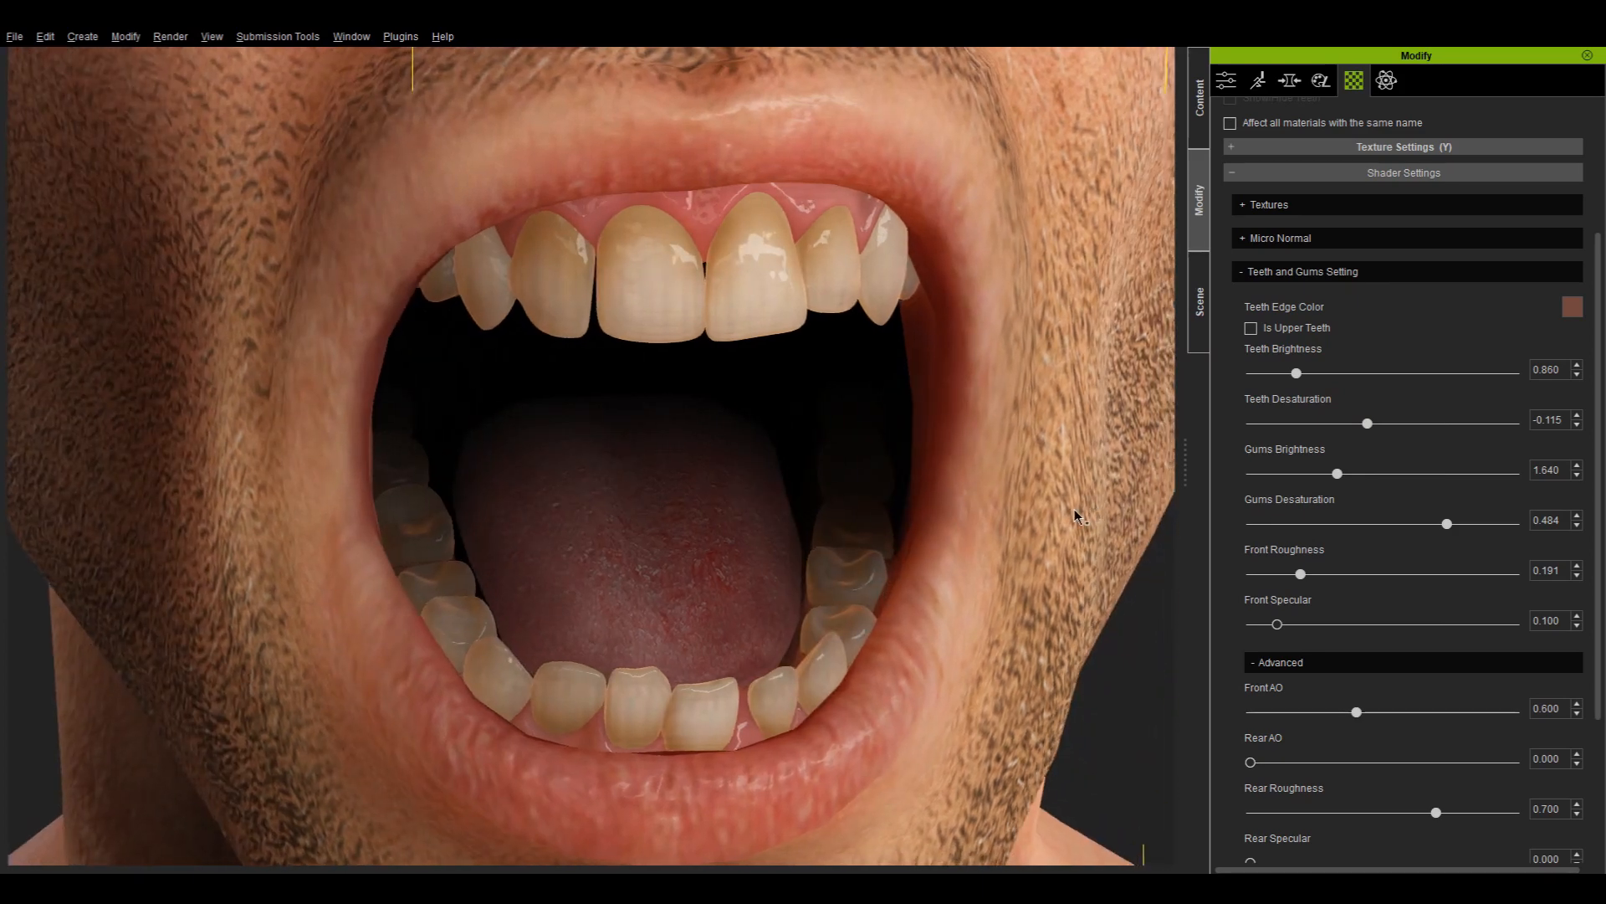
middle_click_drag(1074, 514, 1078, 488)
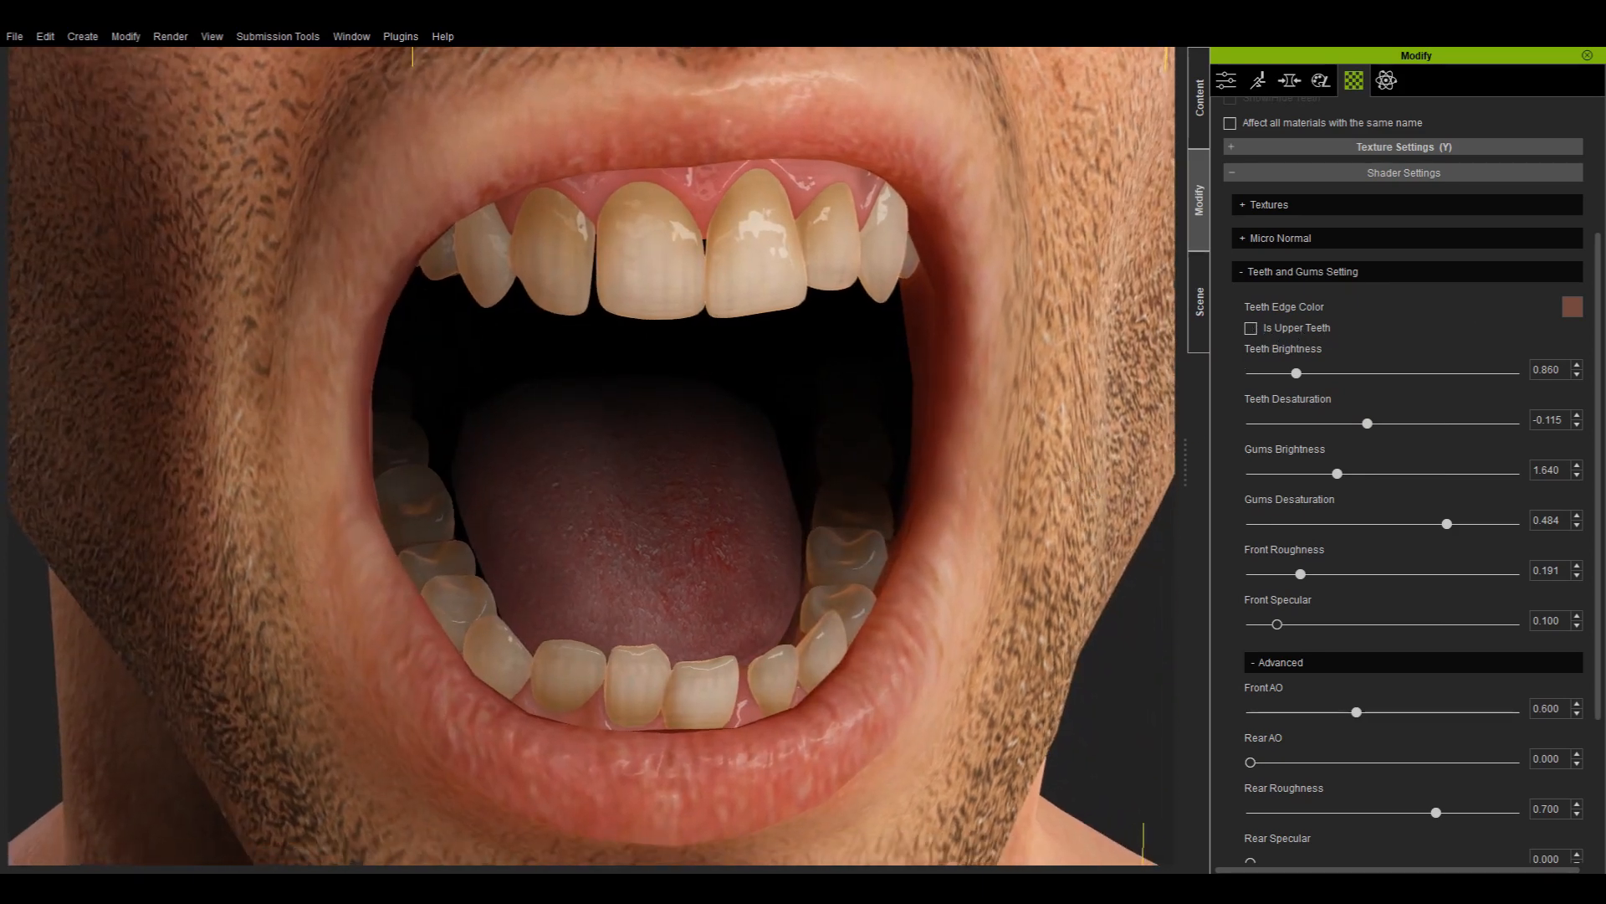
- Check the Is Upper Teeth option on the Std_Upper_Teeth and Std_Lower_Teeth materials in turn
scroll(1600, 264, "up", 3)
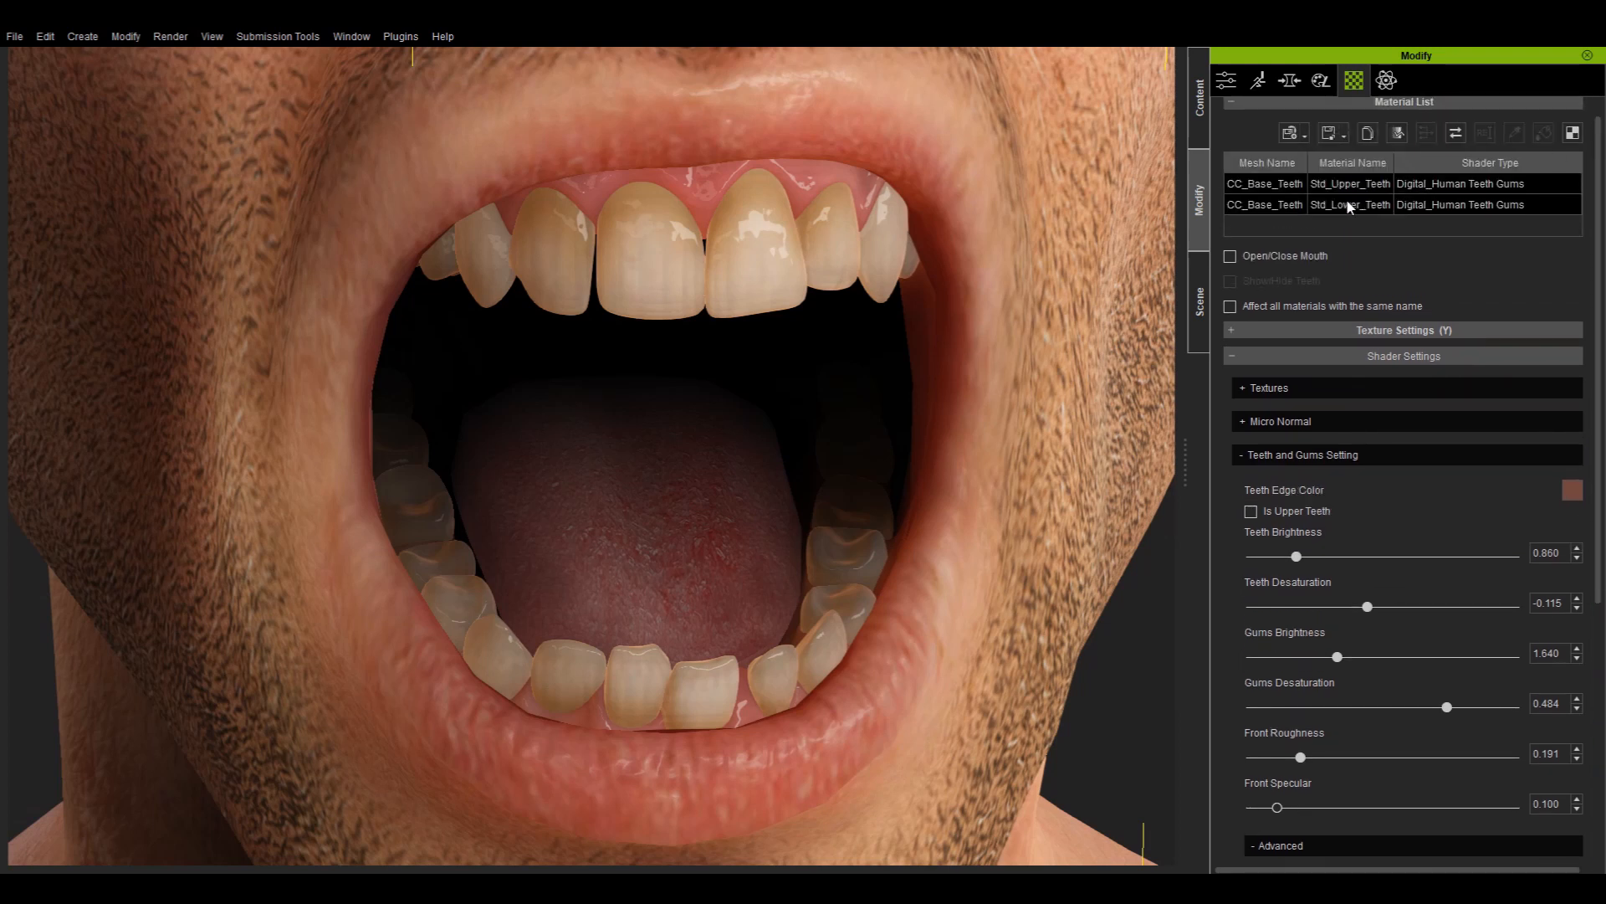
left_click(1312, 186)
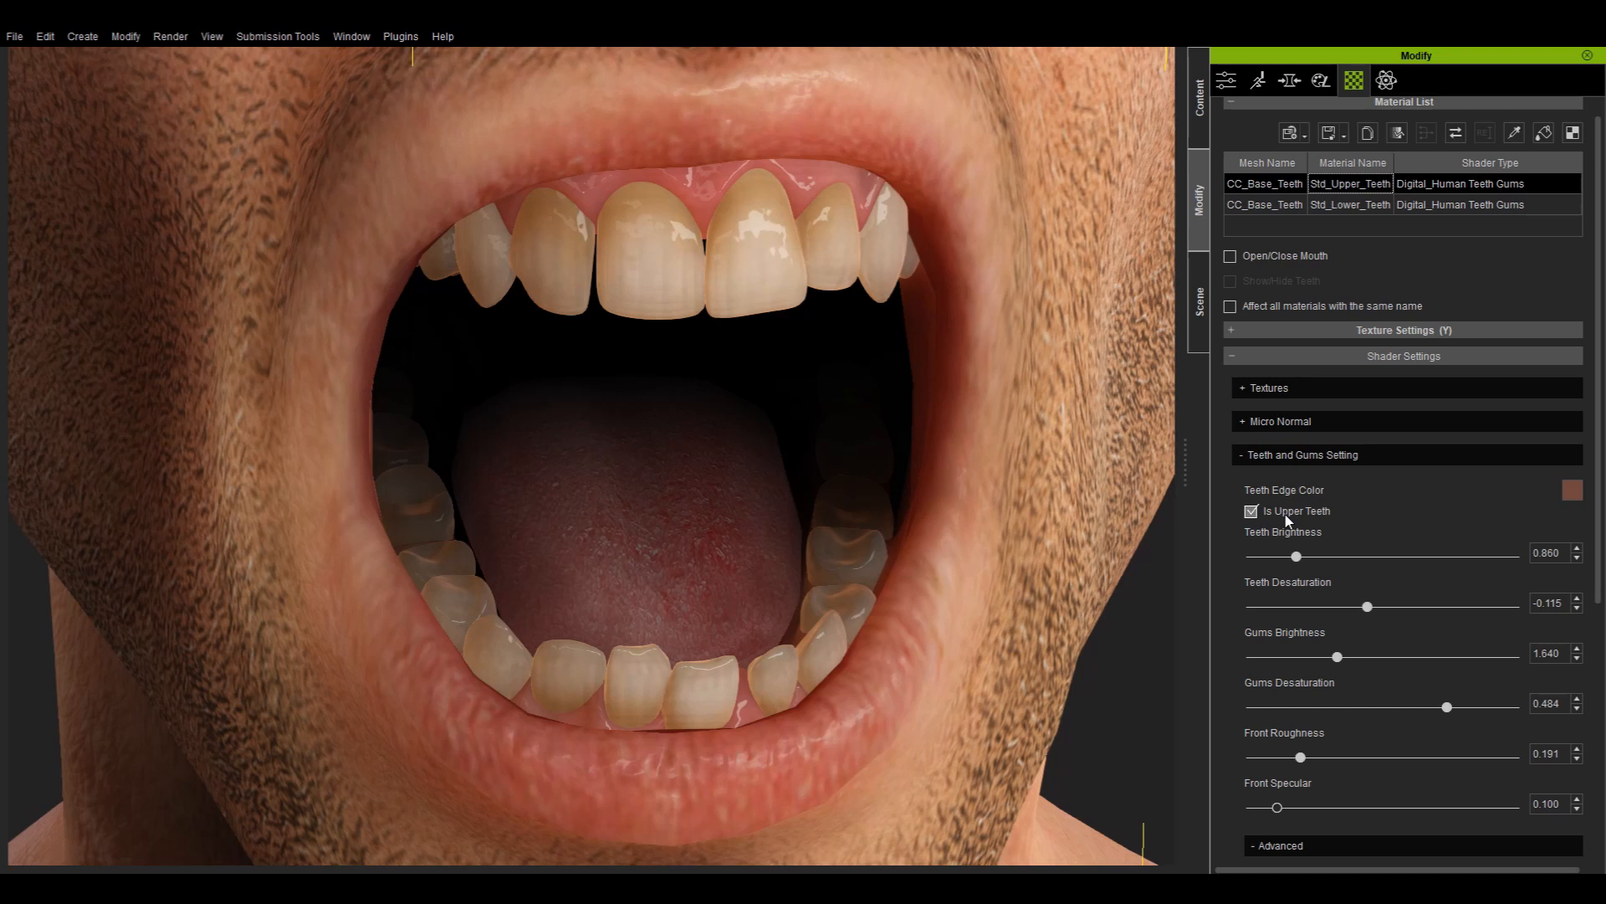
left_click(1360, 205)
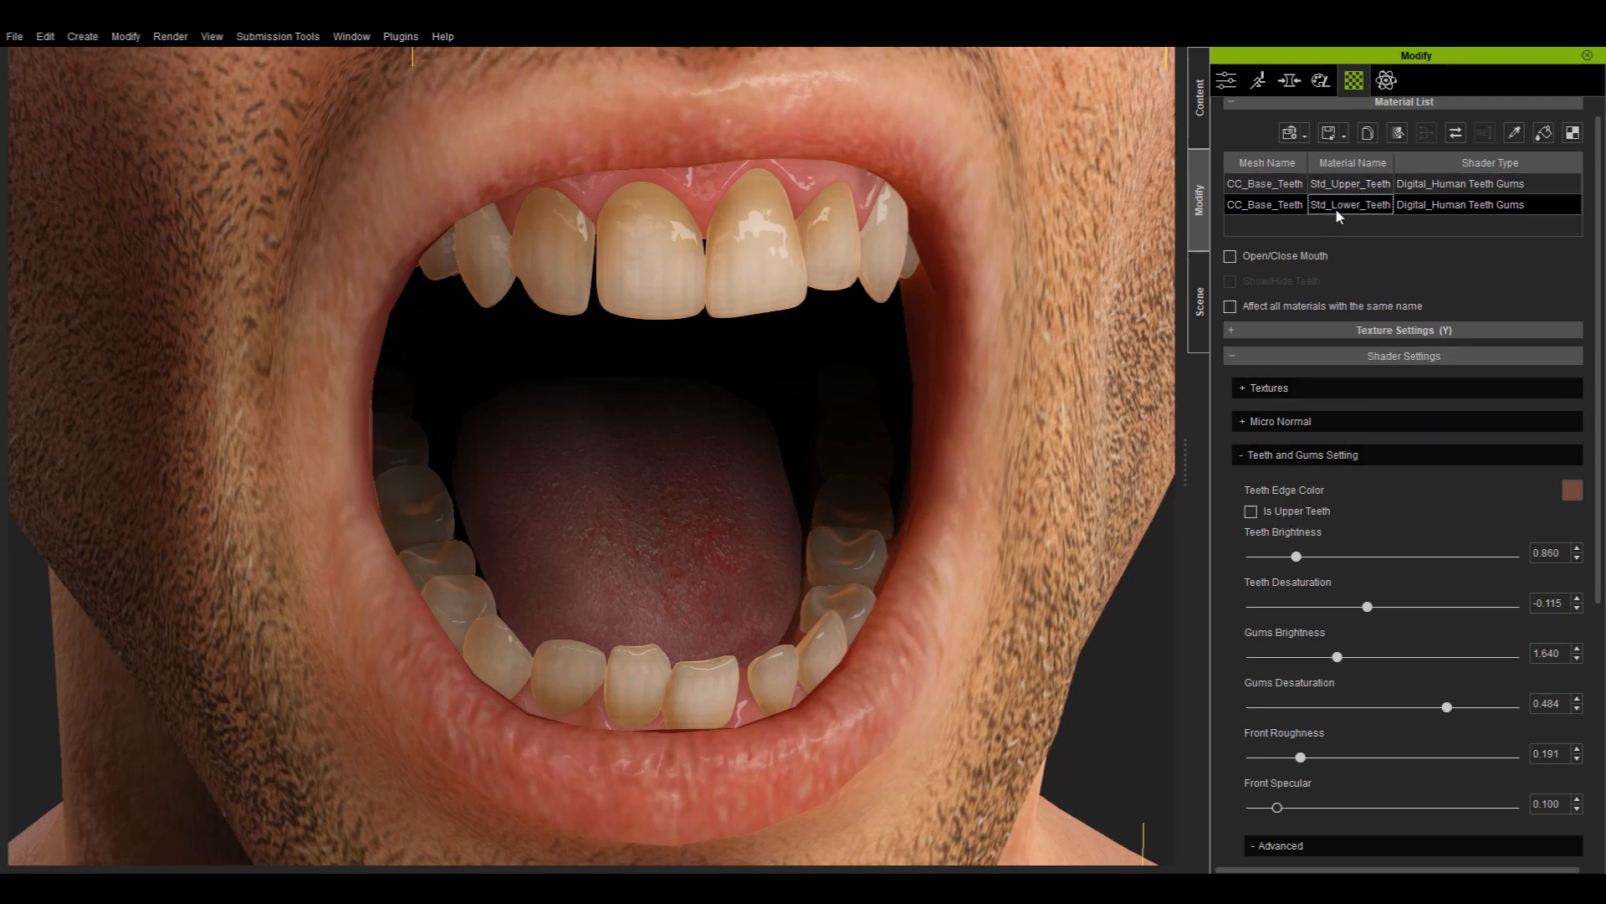
left_click(1353, 189)
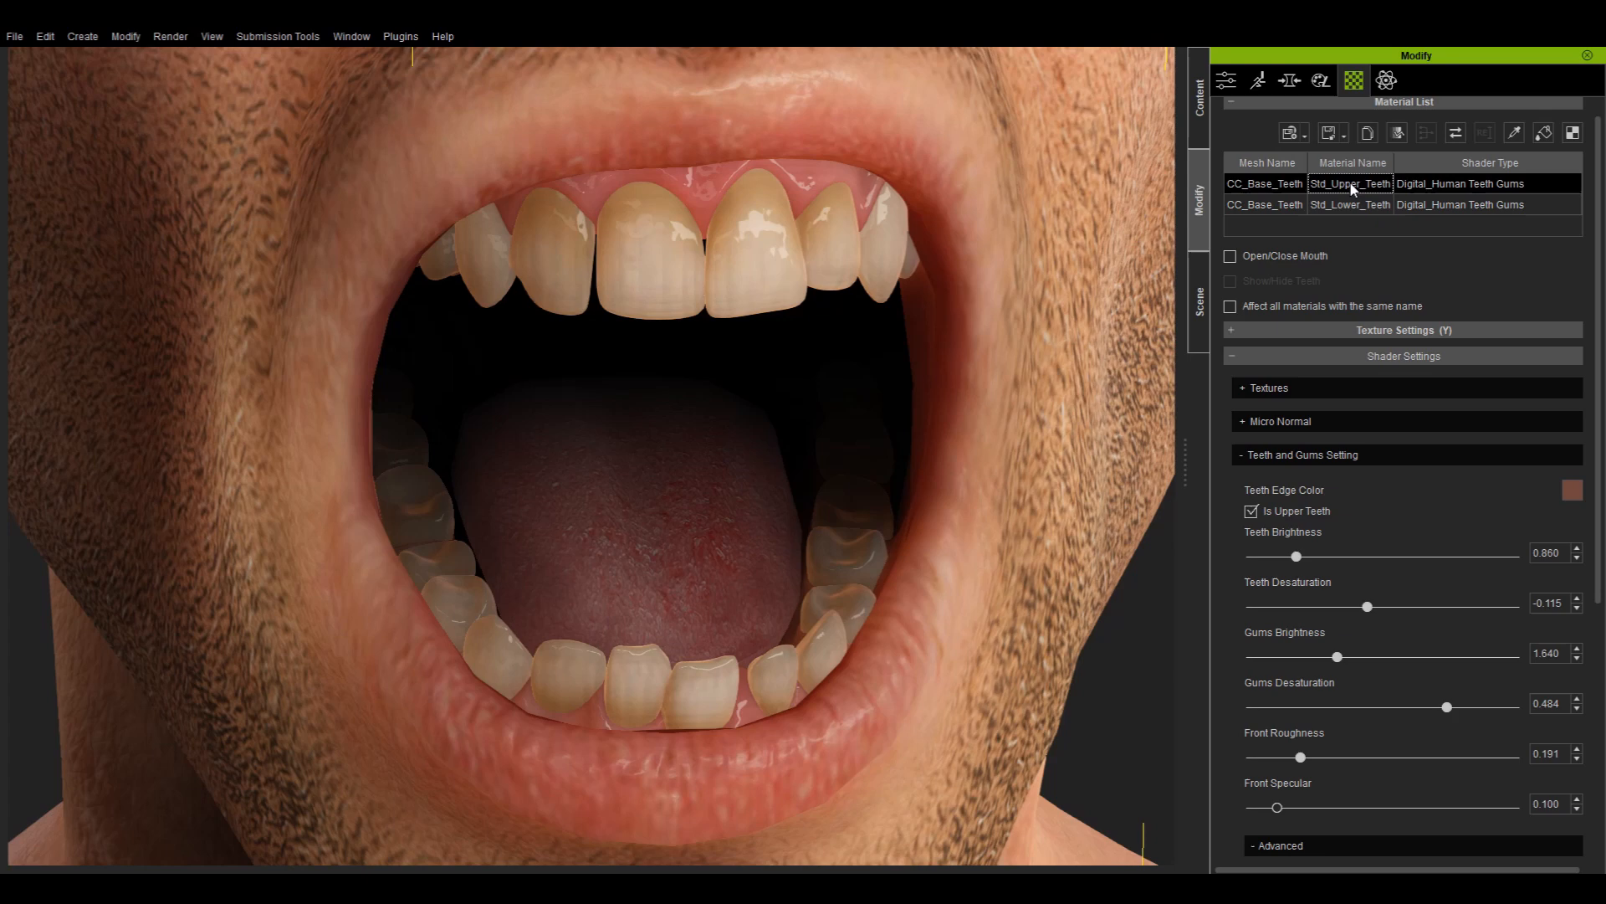
- Disable Is Upper Teeth on the upper teeth material, inspect the teeth from different heights, and enable it again
left_click(1251, 512)
middle_click_drag(653, 485, 688, 321)
middle_click_drag(826, 175, 761, 369)
left_click(1251, 512)
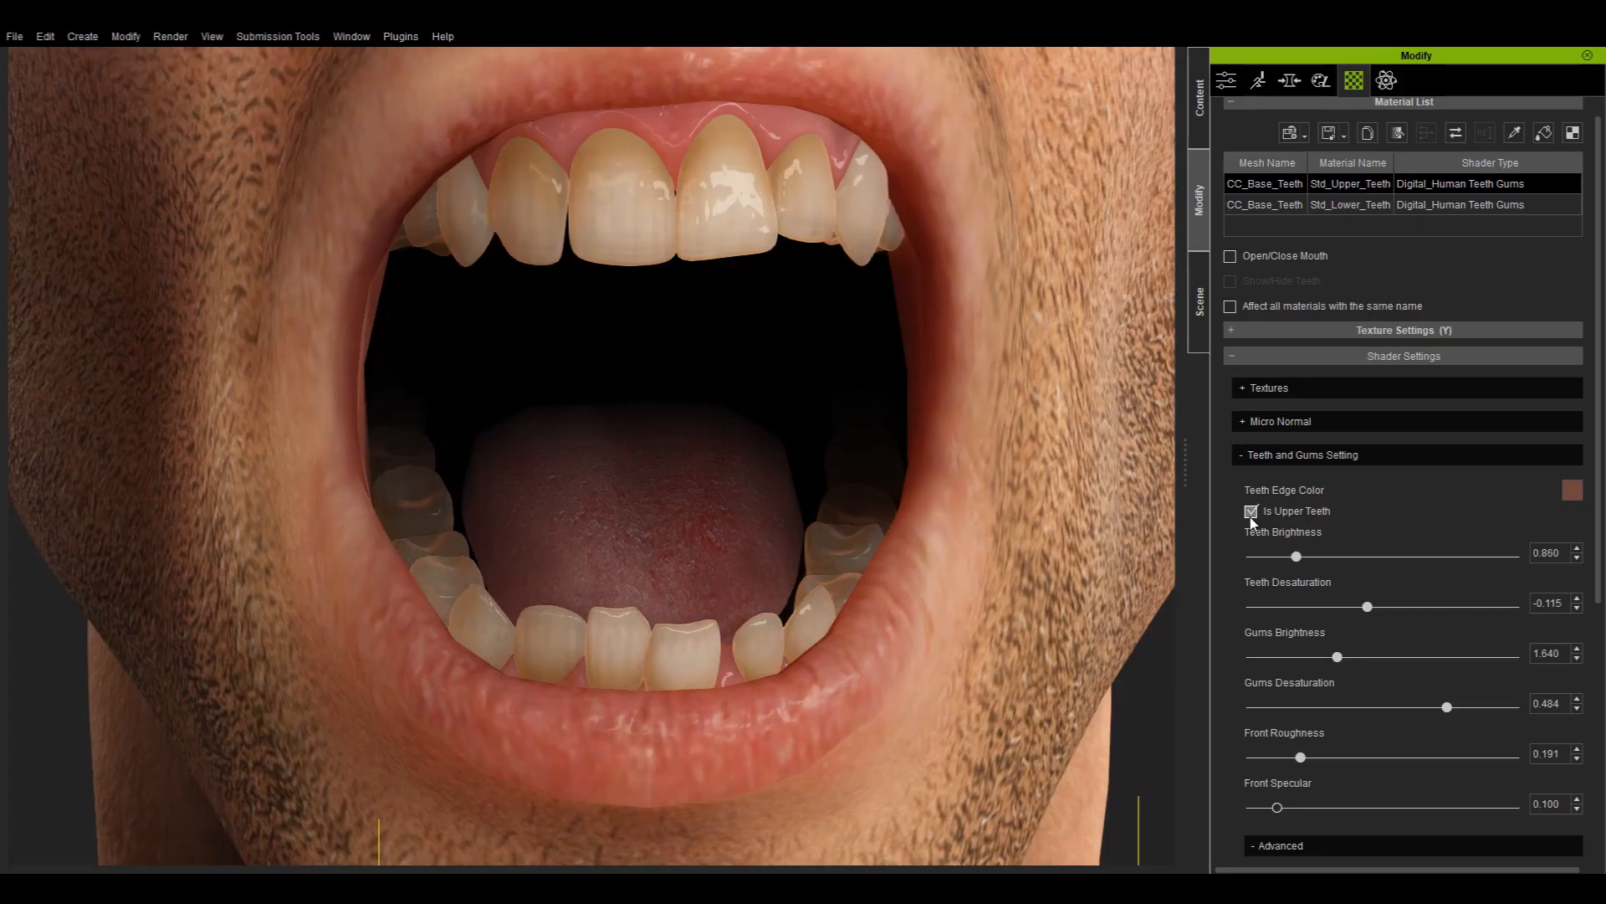
- For both teeth materials, set teeth brightness to 0.847, teeth desaturation to -0.412, gums brightness to 1.821 and gums desaturation to 0.316
left_click(1377, 203)
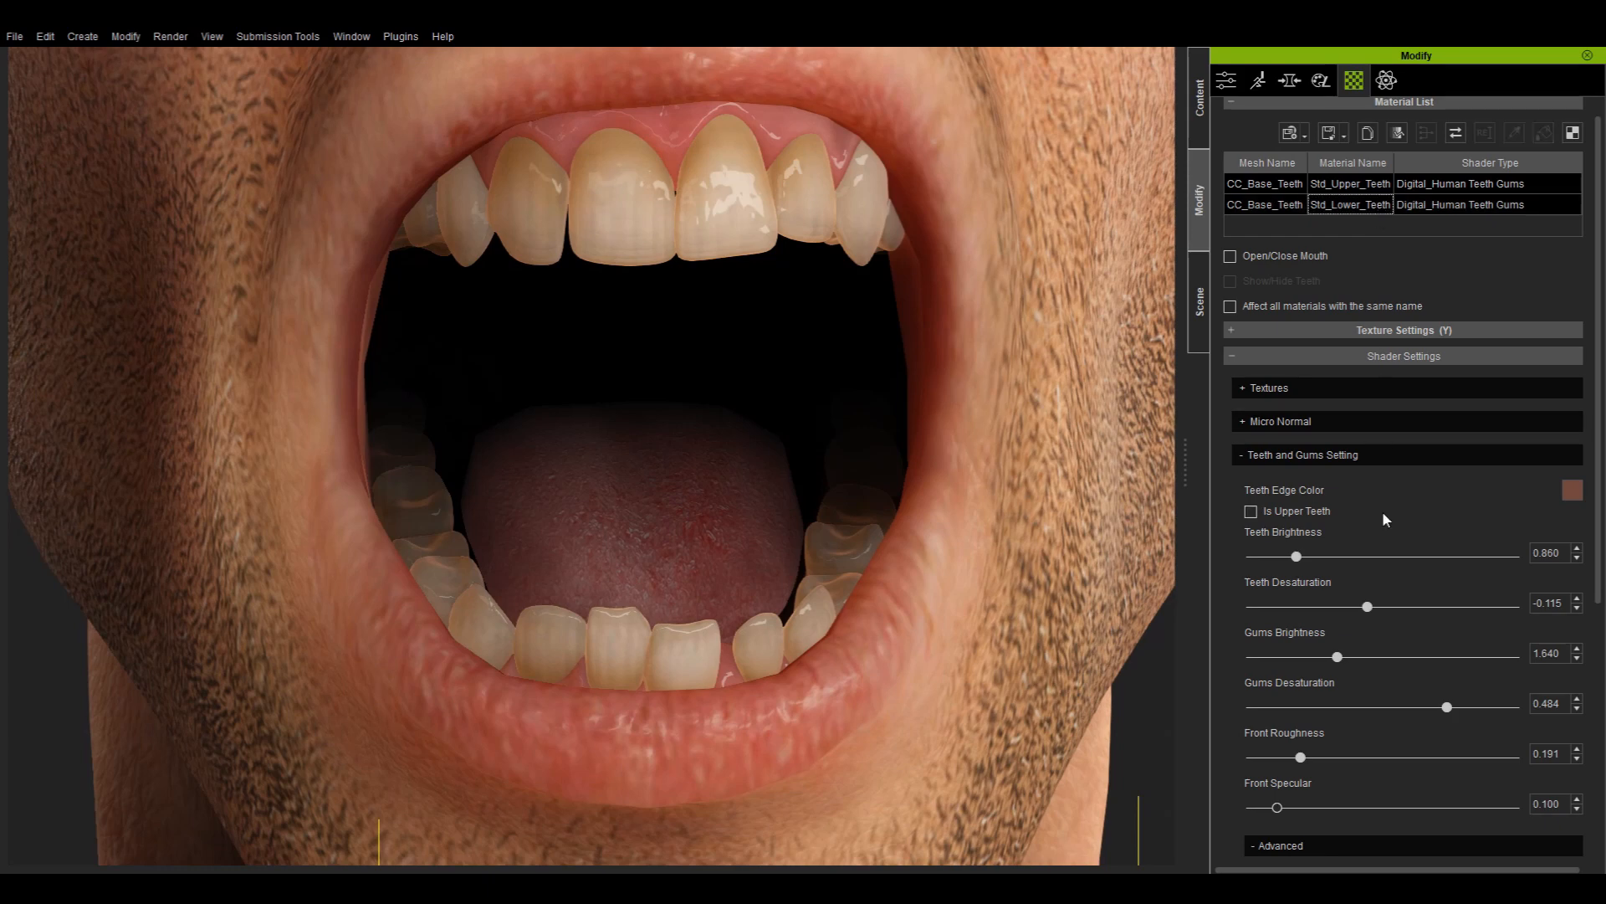
left_click_drag(1297, 559, 1343, 680)
mouse_move(1449, 708)
left_mouse_down()
mouse_move(1398, 709)
mouse_move(1474, 710)
mouse_move(1395, 712)
mouse_move(1452, 713)
left_mouse_up()
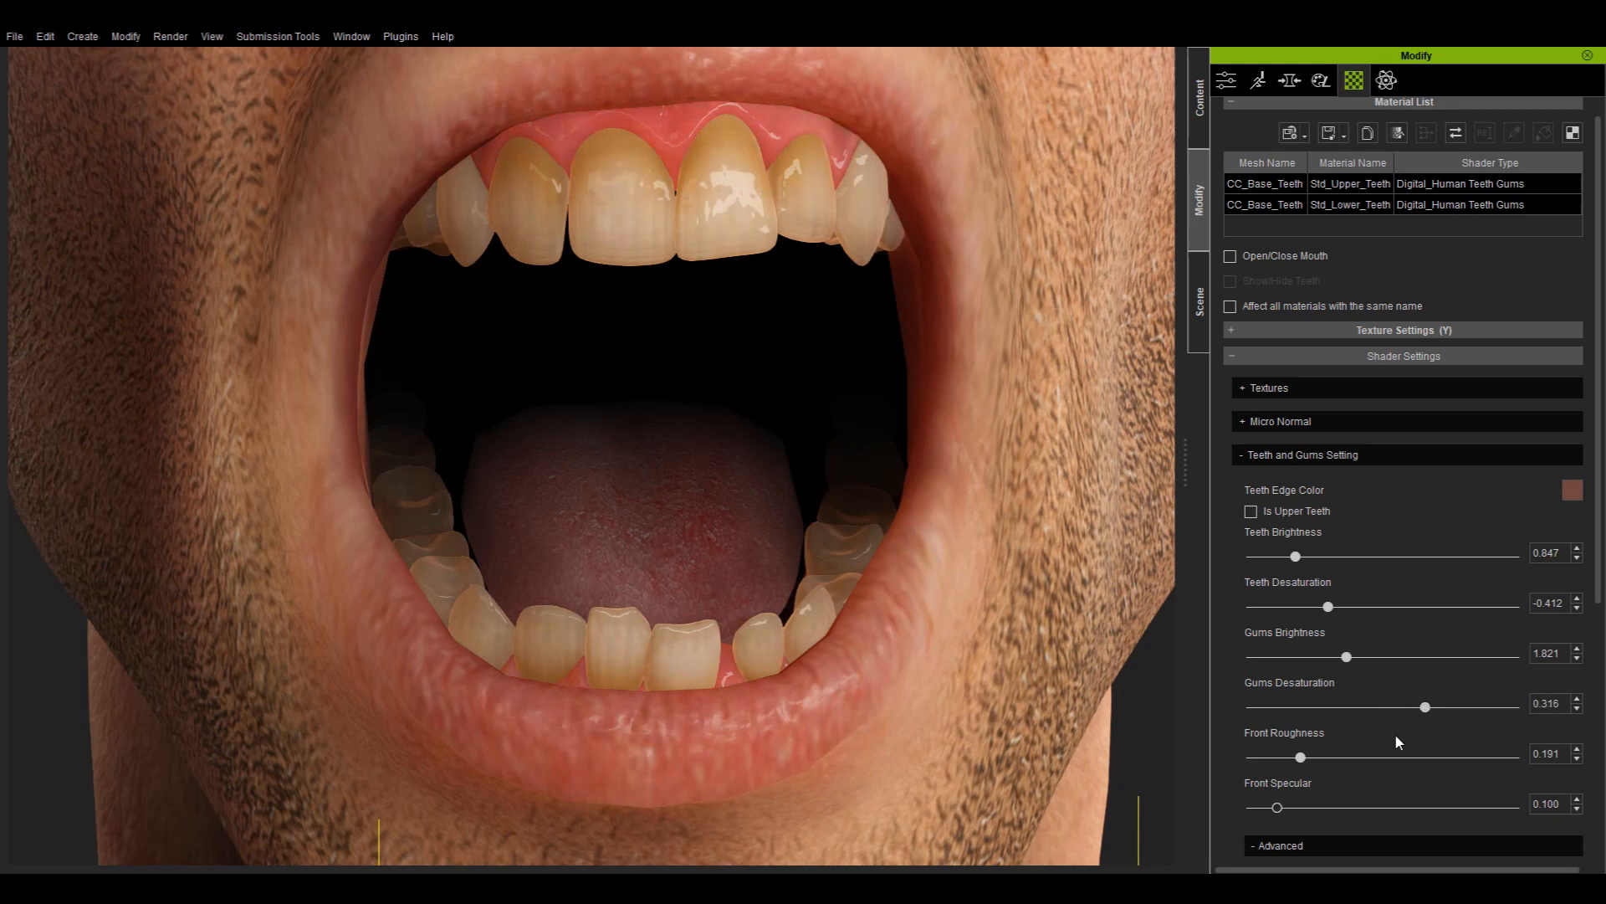
- Adjust the front roughness and specular of both teeth materials along with their advanced Front AO and Rear AO
scroll(1317, 521, "down", 3)
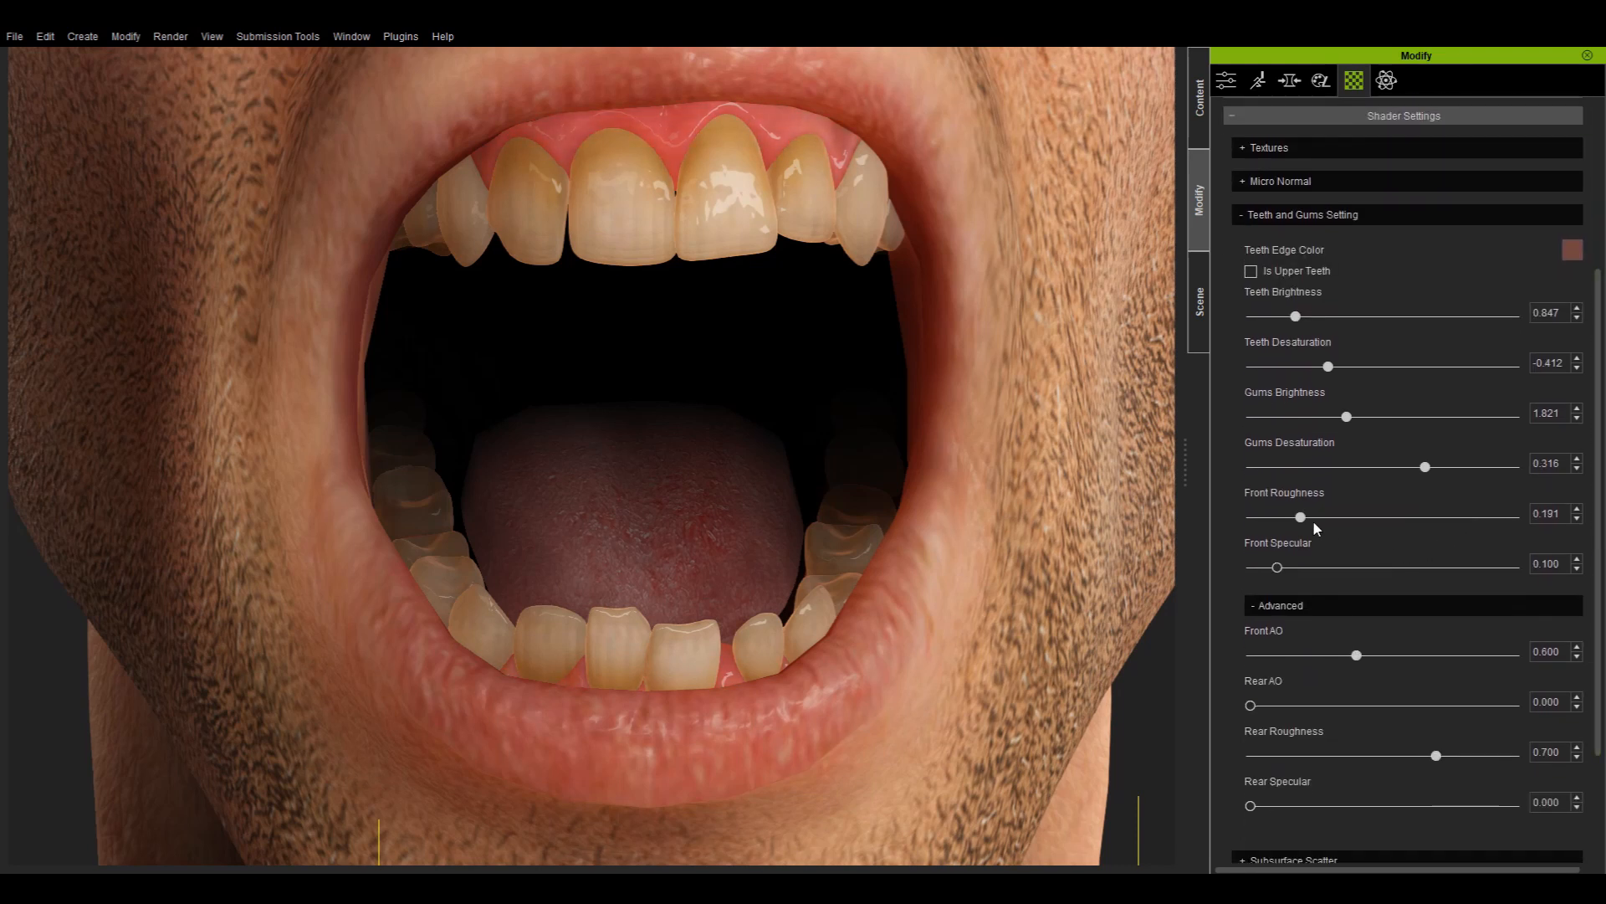
left_click_drag(1302, 517, 1289, 584)
mouse_move(1357, 655)
left_mouse_down()
mouse_move(1458, 655)
mouse_move(1233, 661)
mouse_move(1525, 656)
mouse_move(1394, 659)
left_mouse_up()
mouse_move(1253, 707)
left_mouse_down()
mouse_move(1357, 707)
mouse_move(1113, 701)
mouse_move(1549, 694)
mouse_move(1214, 694)
mouse_move(1233, 694)
left_mouse_up()
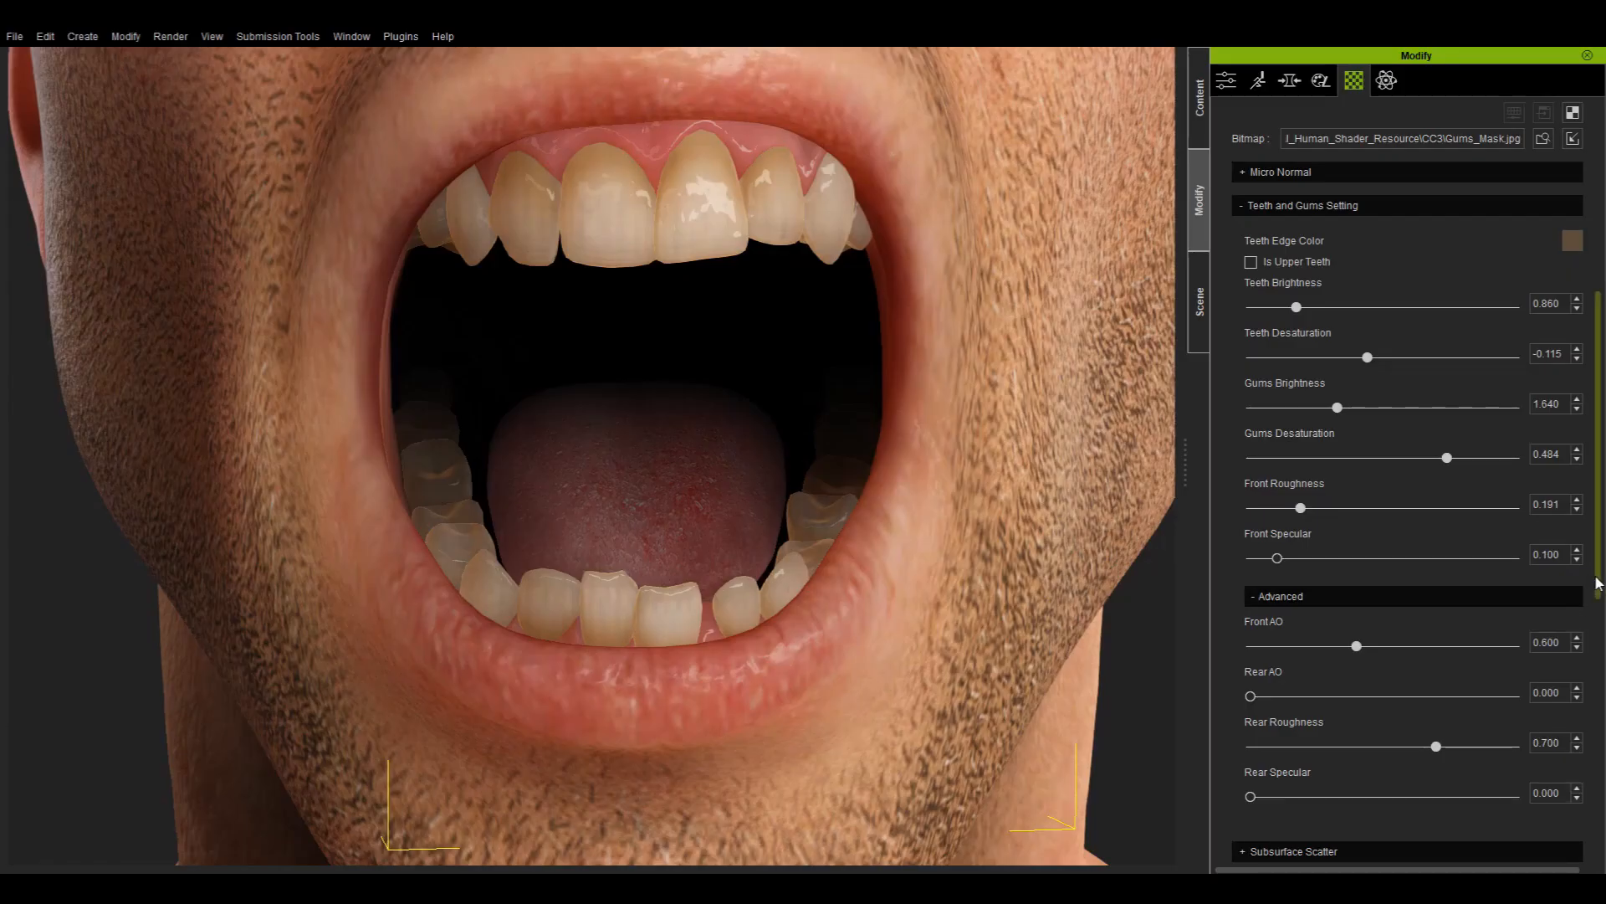
- Make the lower teeth's Gradient AO texture editable and open it in Krita
left_click_drag(1597, 586, 1597, 376)
left_click(1421, 454)
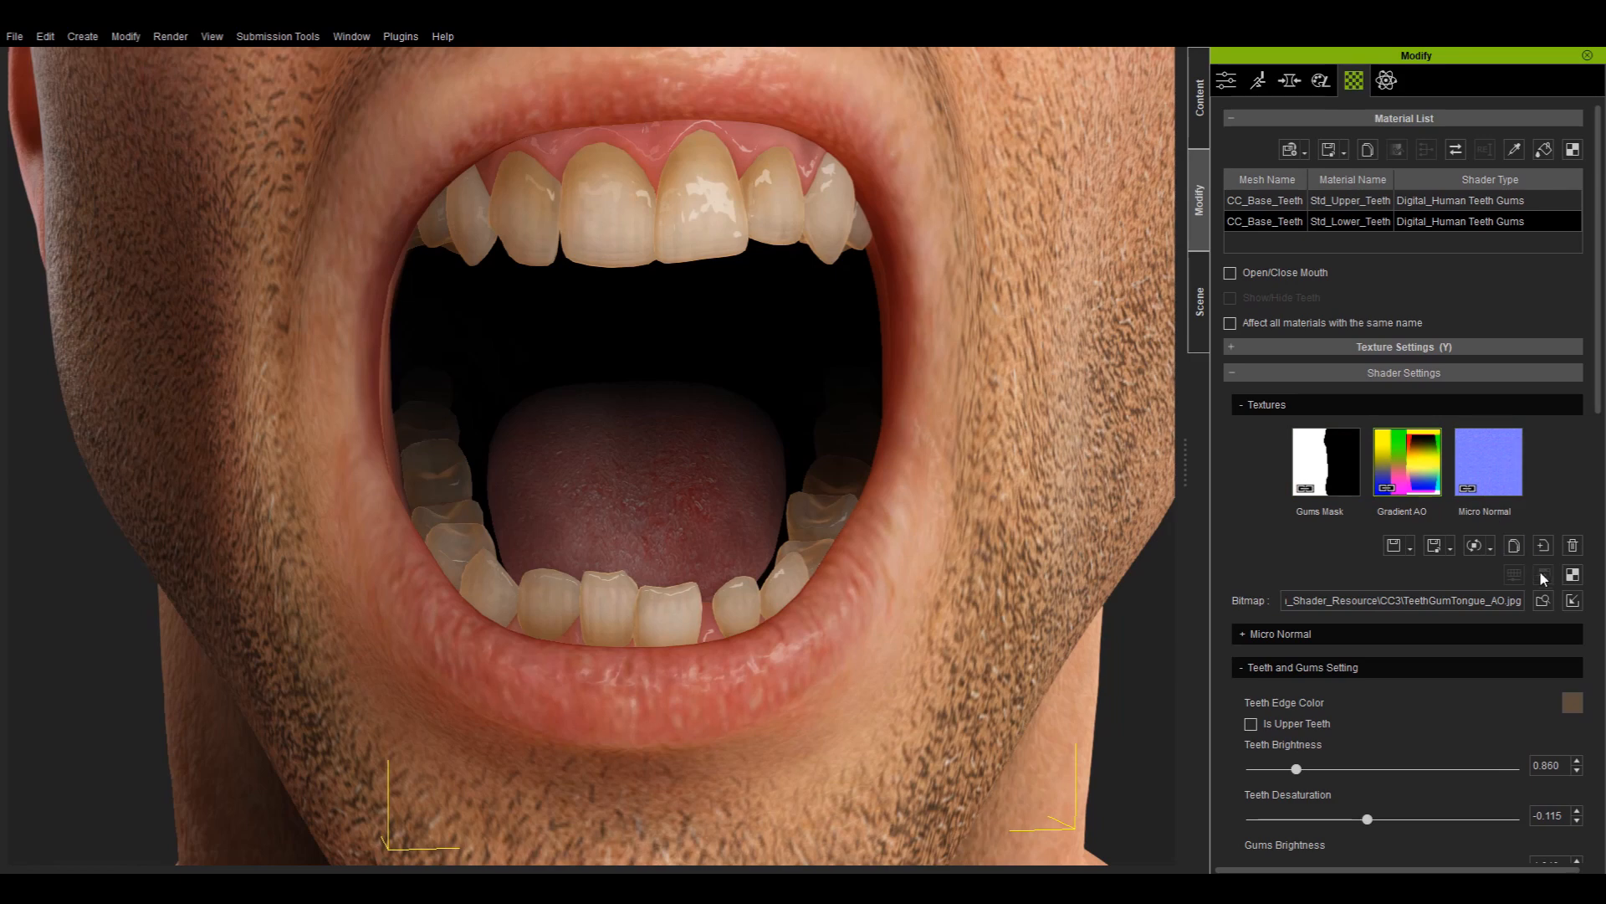
left_click(1573, 602)
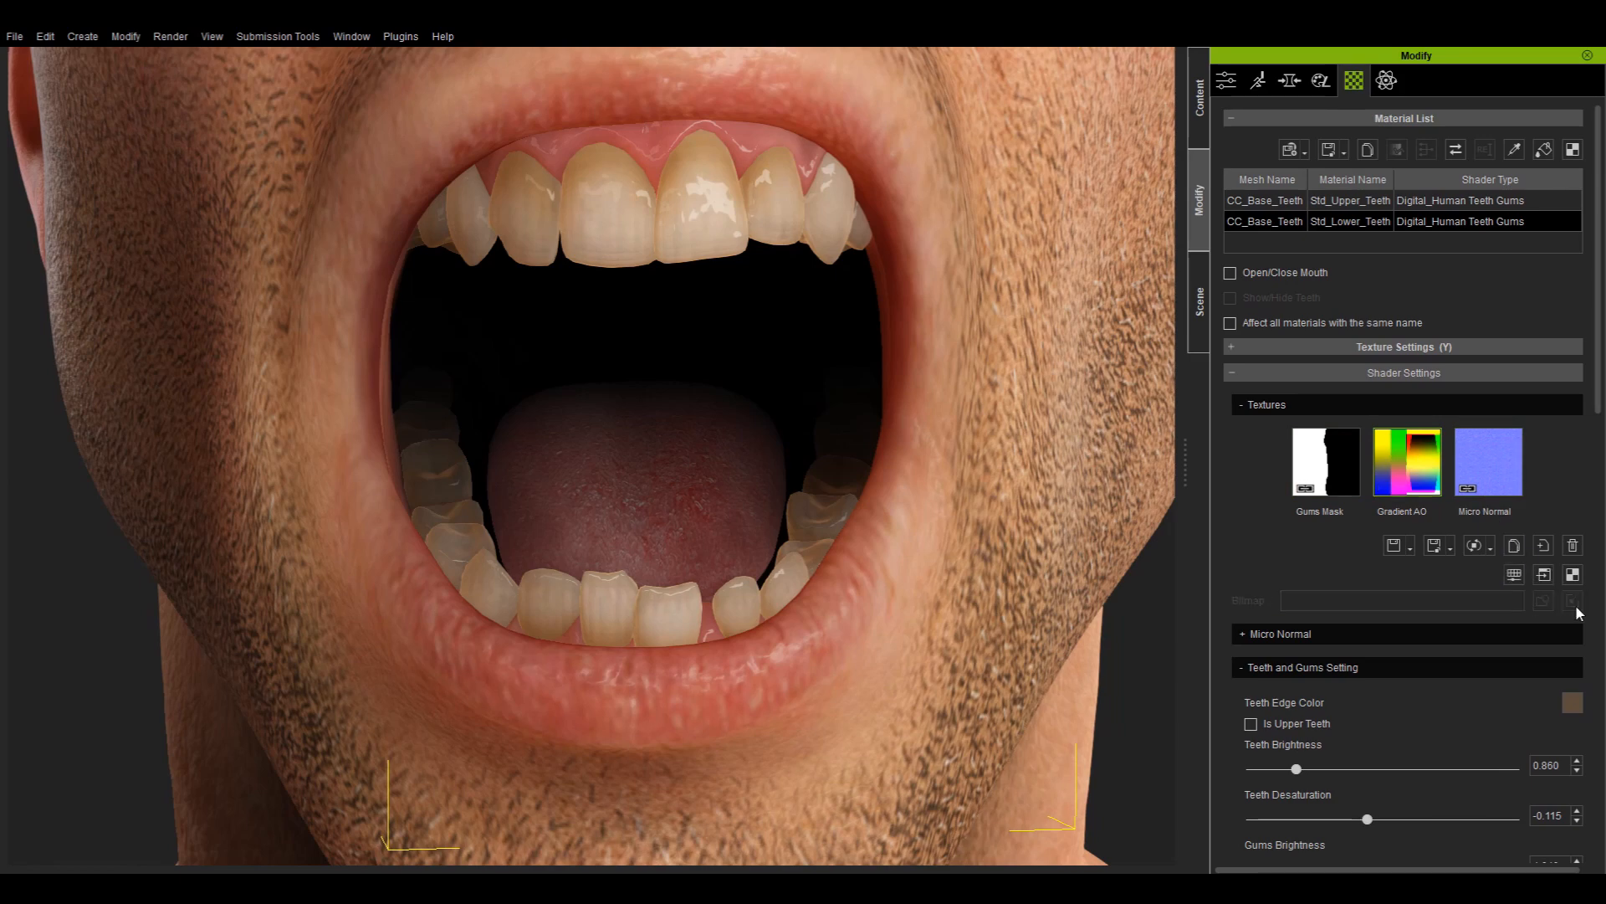
left_click(1545, 574)
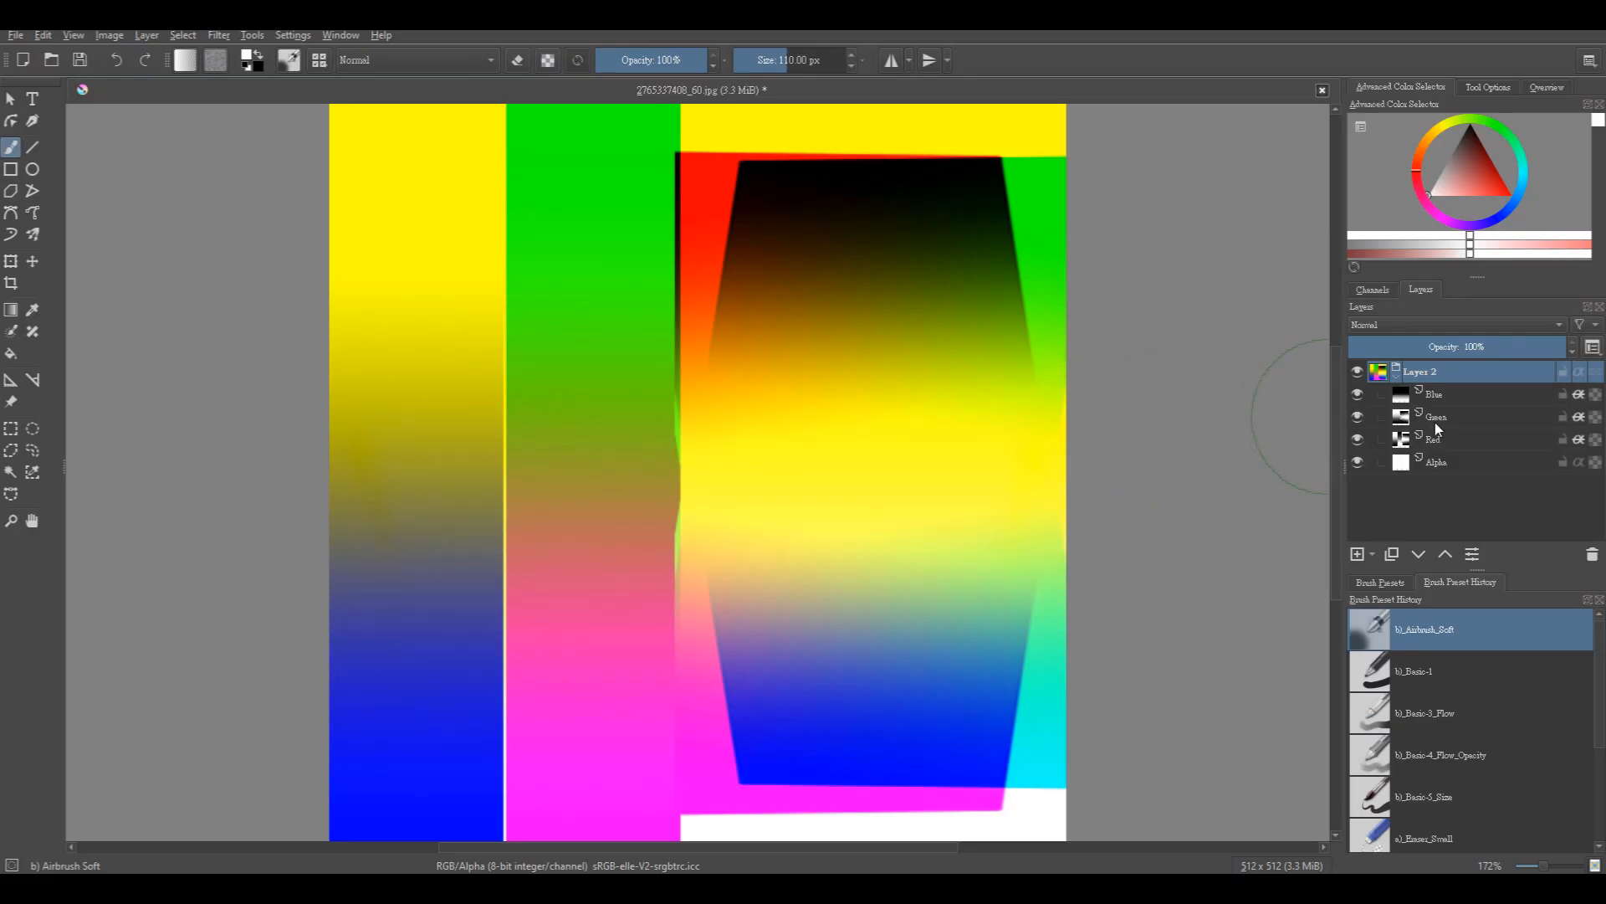
- View the Blue, Green and Red channel layers of the gradient map in isolation, one after another
left_click(1446, 394, "alt")
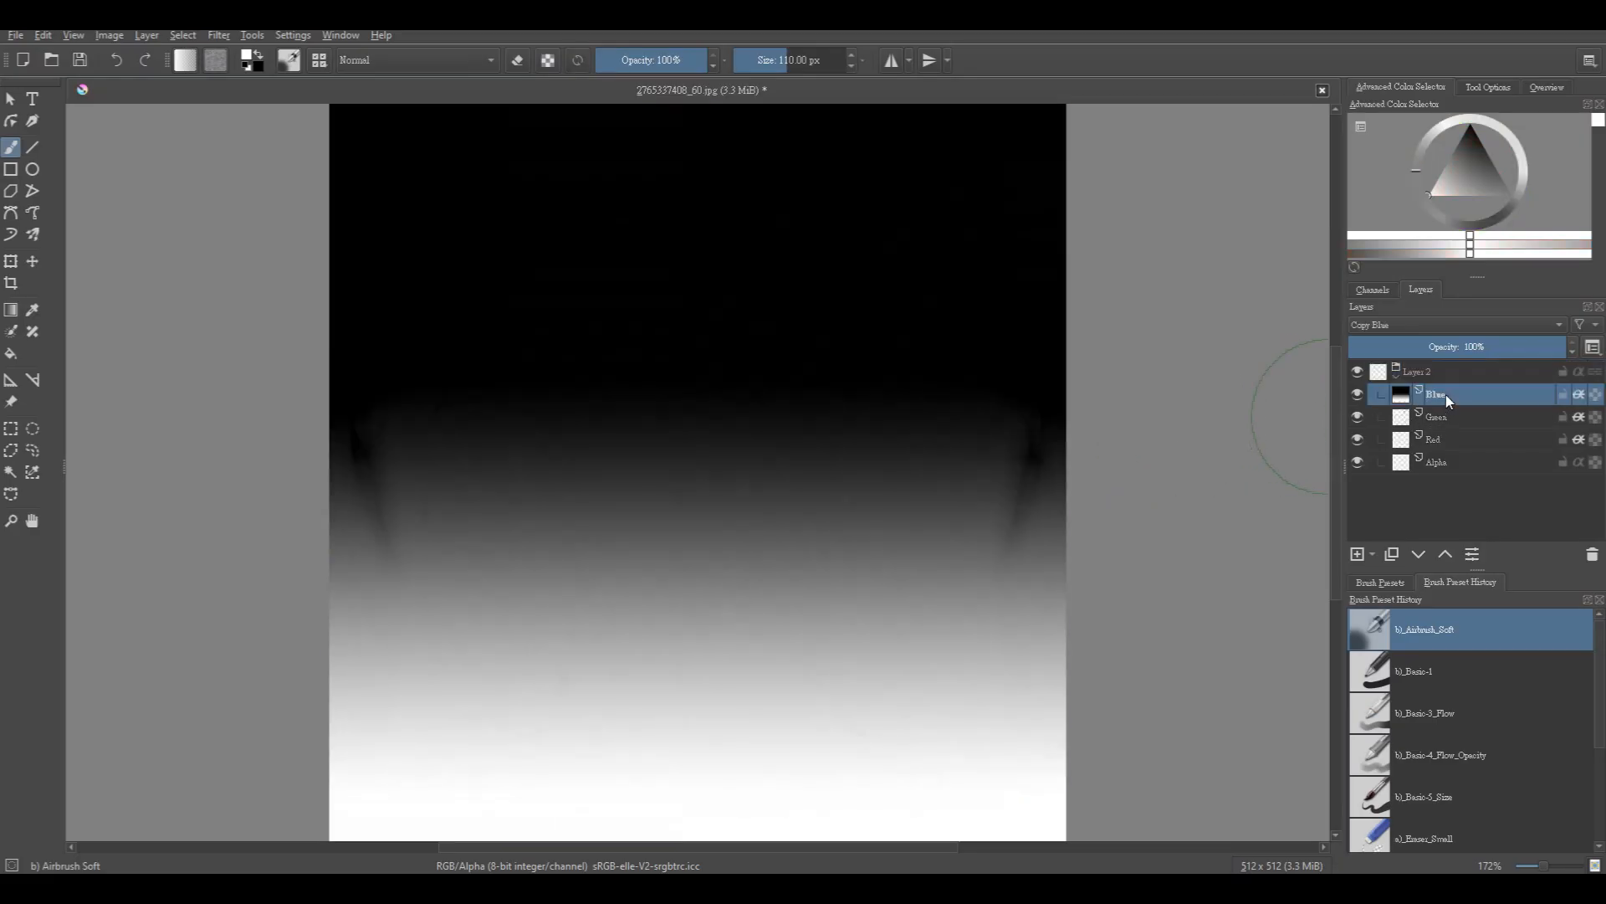
left_click(1433, 418, "alt")
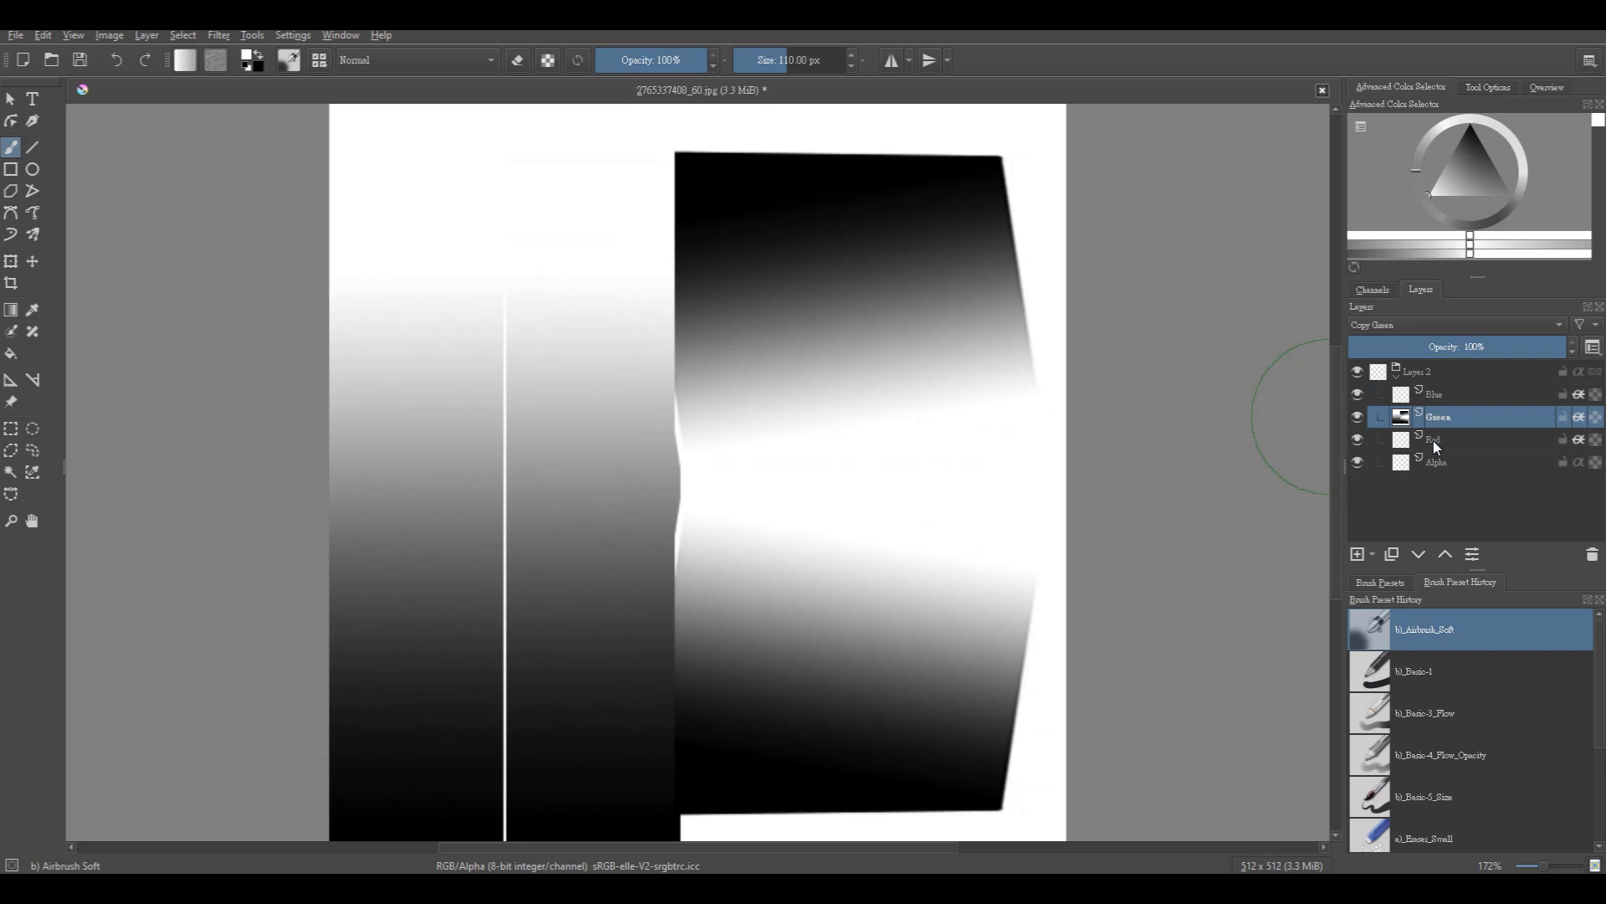
left_click(1433, 440, "alt")
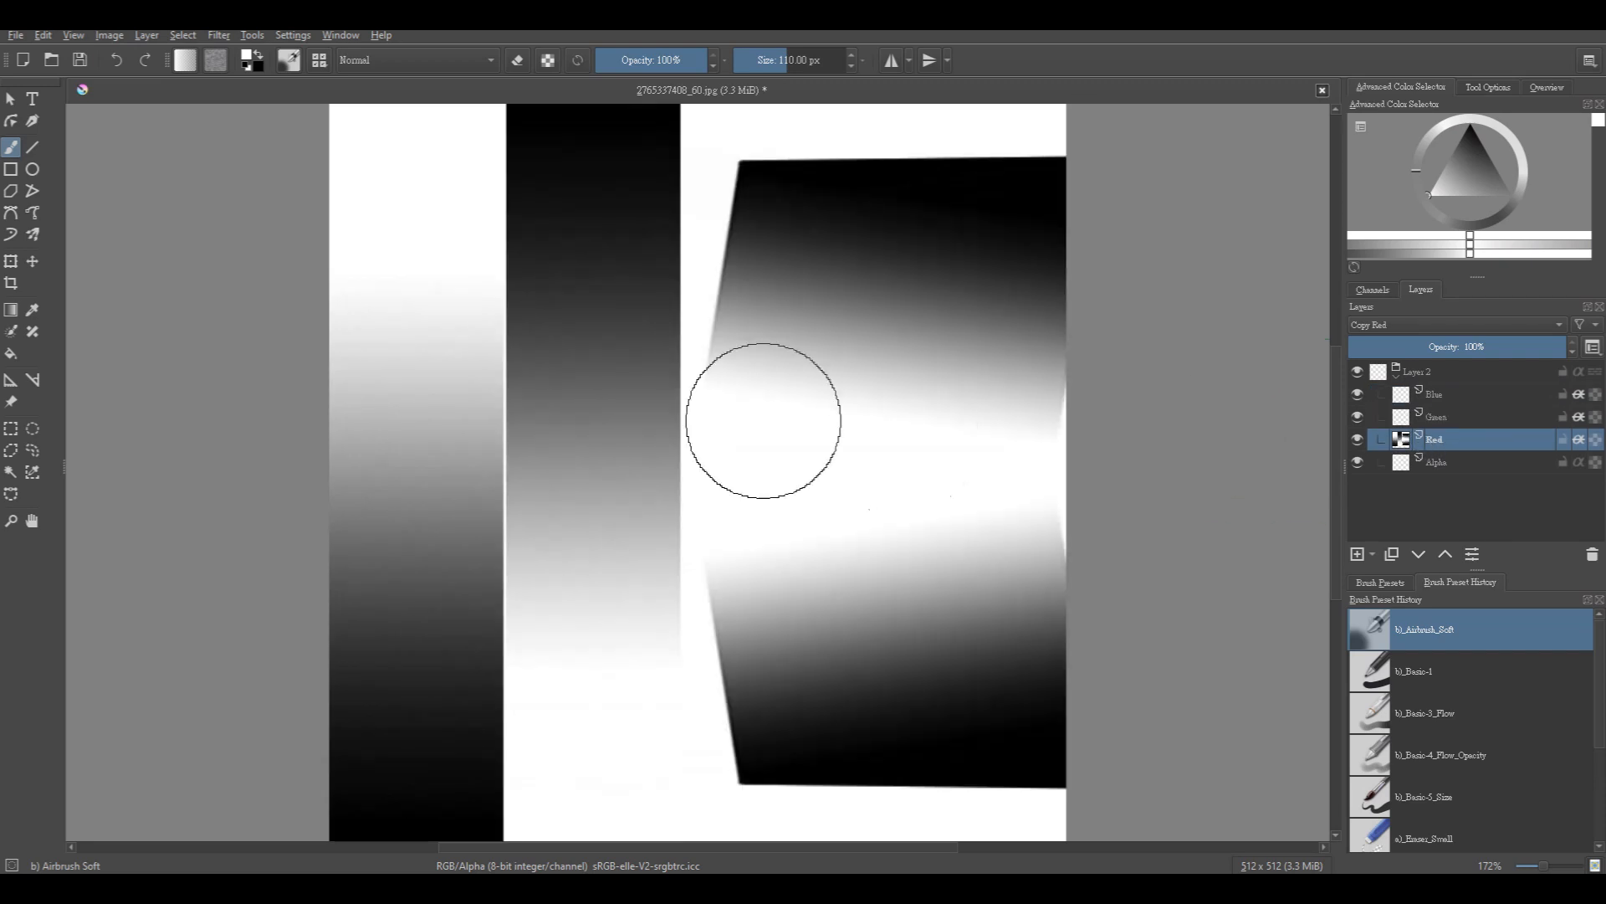
- Paint over parts of the two vertical gradient strips in the isolated Red channel with a smaller black airbrush
left_click(32, 234)
left_click(259, 54)
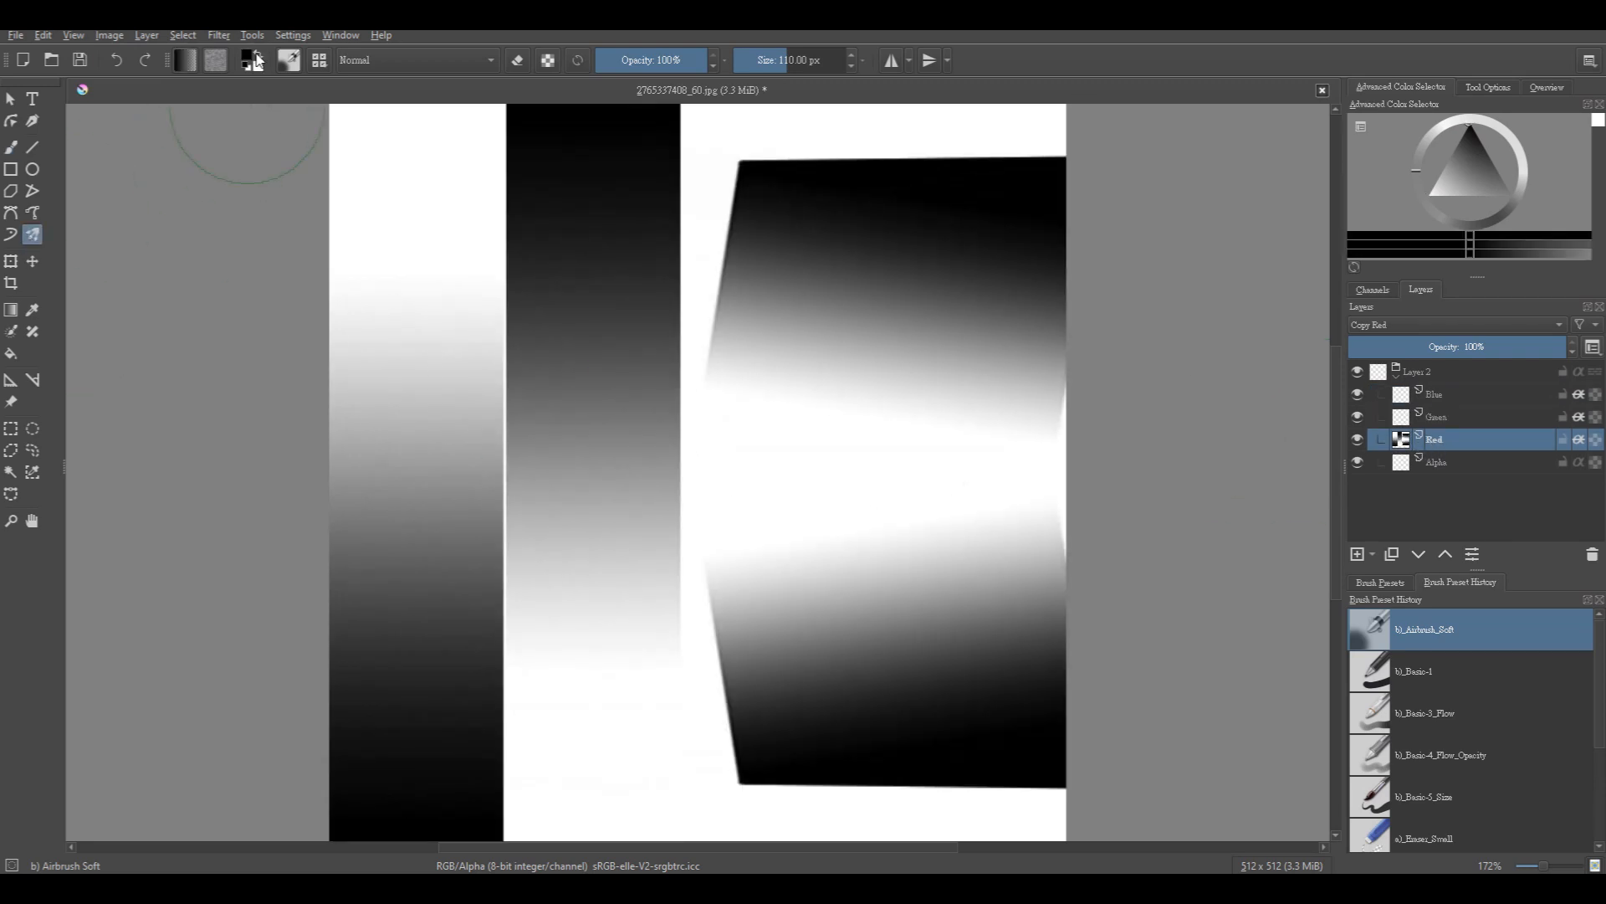
key("bracketleft")
key("bracketleft")
key("bracketleft")
key("bracketleft")
key("bracketleft")
key("bracketleft")
key("bracketleft")
left_click(11, 146)
mouse_move(351, 665)
left_mouse_down()
mouse_move(376, 796)
mouse_move(466, 796)
mouse_move(377, 707)
mouse_move(342, 627)
mouse_move(365, 566)
mouse_move(444, 675)
mouse_move(477, 689)
mouse_move(481, 569)
mouse_move(412, 530)
mouse_move(462, 527)
mouse_move(442, 748)
mouse_move(373, 706)
left_mouse_up()
mouse_move(527, 125)
left_mouse_down()
mouse_move(560, 265)
mouse_move(659, 282)
mouse_move(620, 366)
mouse_move(616, 308)
mouse_move(545, 251)
mouse_move(538, 347)
mouse_move(653, 384)
mouse_move(545, 380)
mouse_move(528, 397)
mouse_move(642, 294)
mouse_move(692, 466)
mouse_move(620, 463)
left_mouse_up()
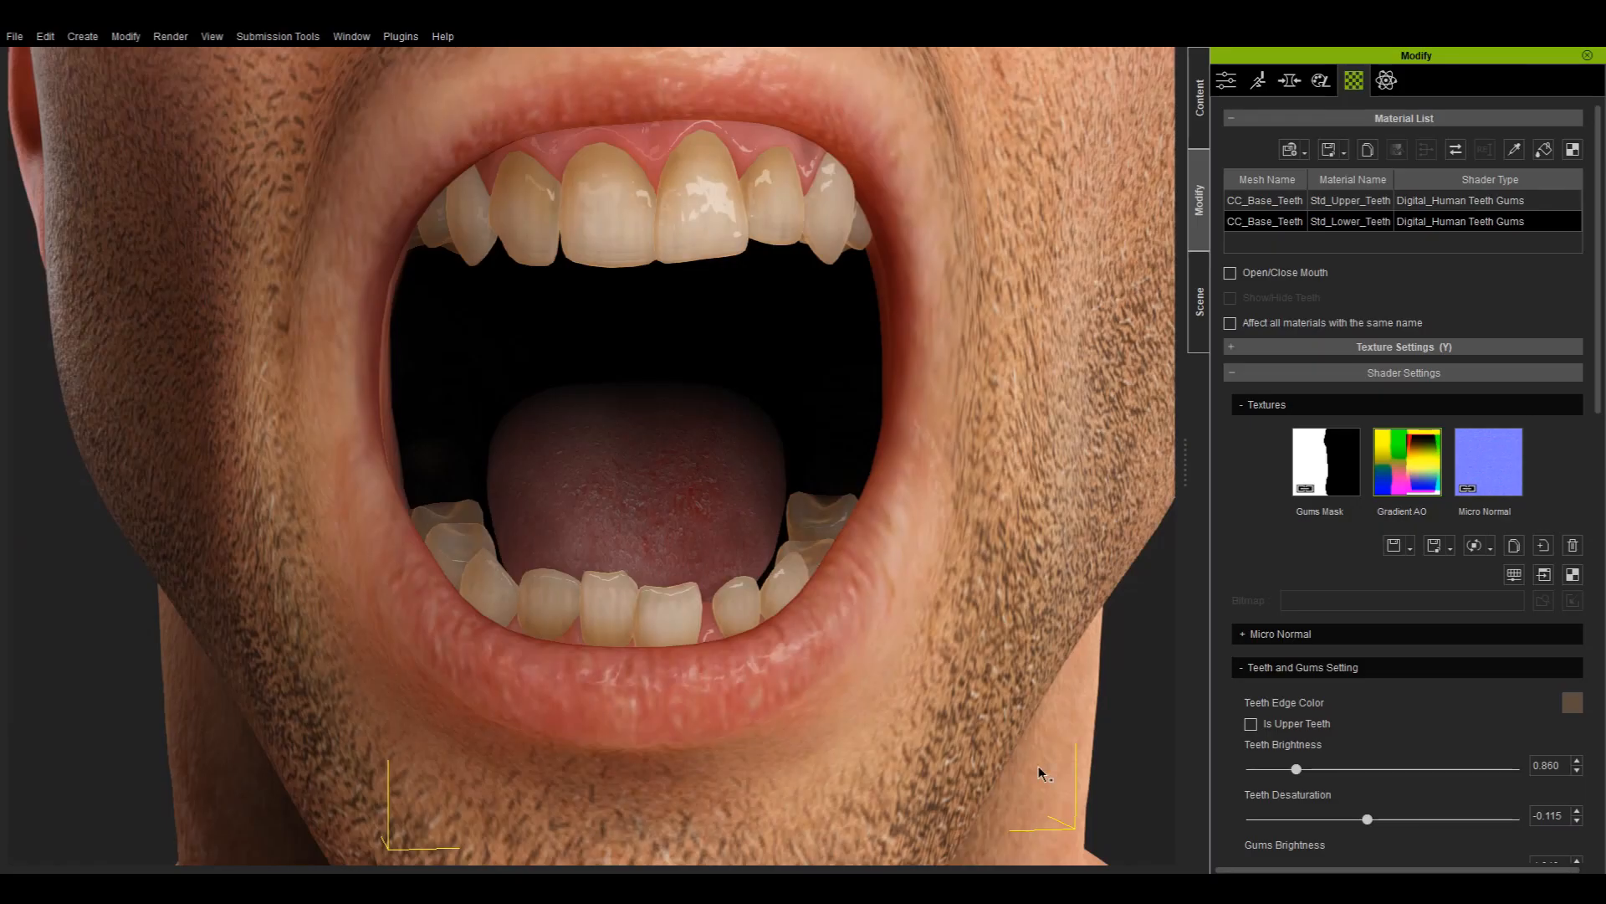
- For the lower teeth, raise Rear AO to 0.129 and adjust the rear roughness and rear specular
left_click_drag(1596, 243, 1602, 539)
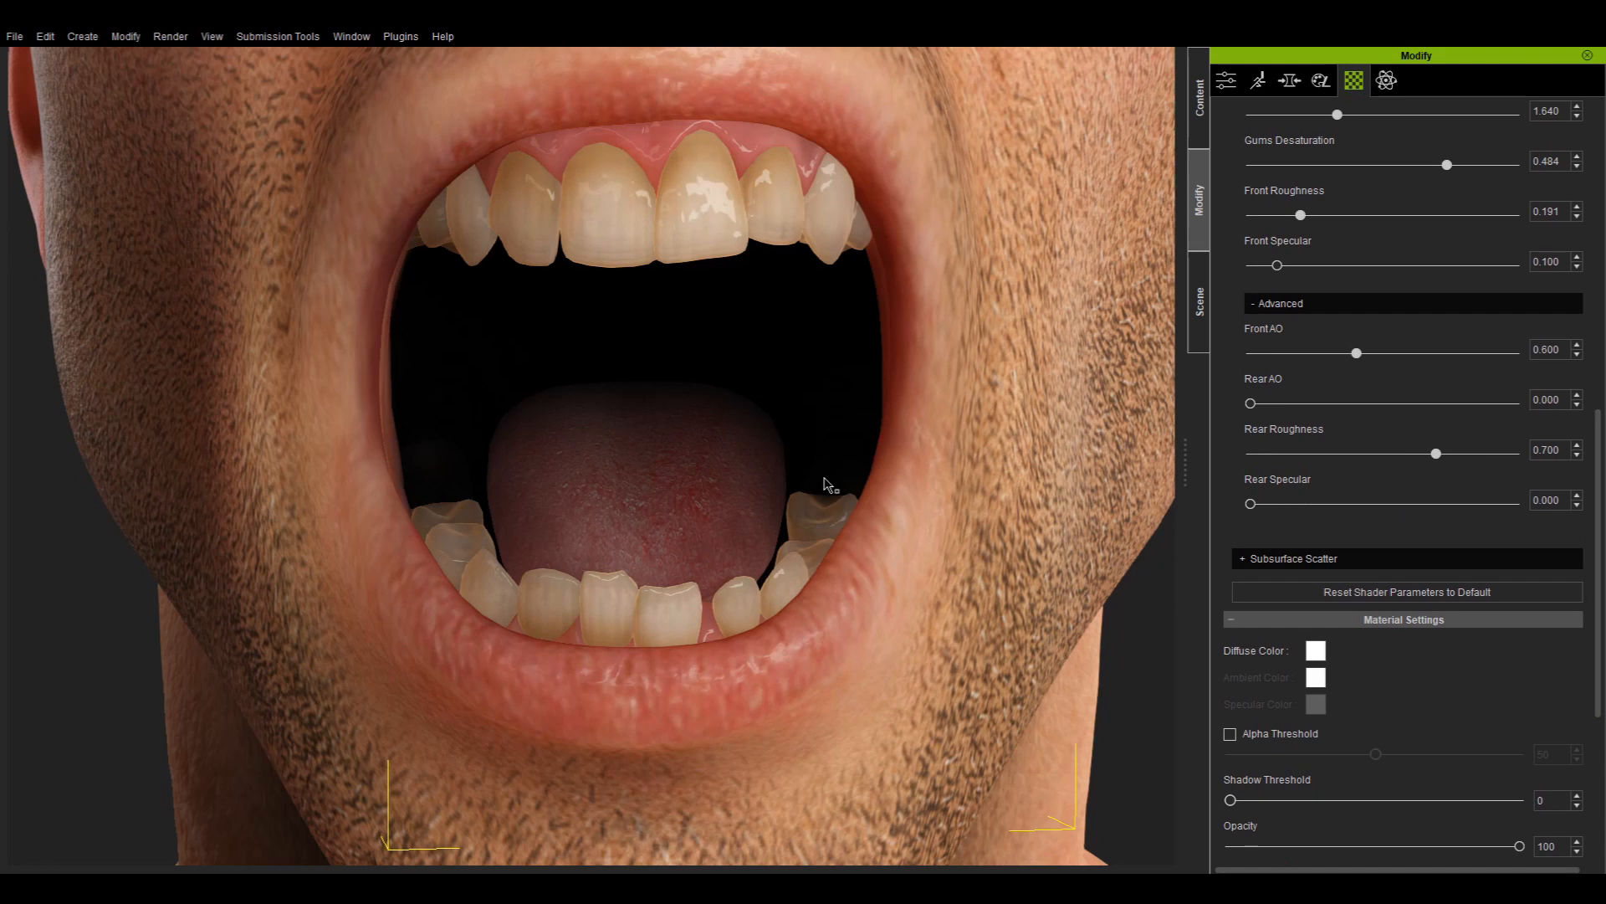
mouse_move(1253, 405)
left_mouse_down()
mouse_move(1399, 405)
mouse_move(1227, 410)
mouse_move(1413, 405)
mouse_move(1228, 415)
mouse_move(1377, 418)
mouse_move(1272, 419)
left_mouse_up()
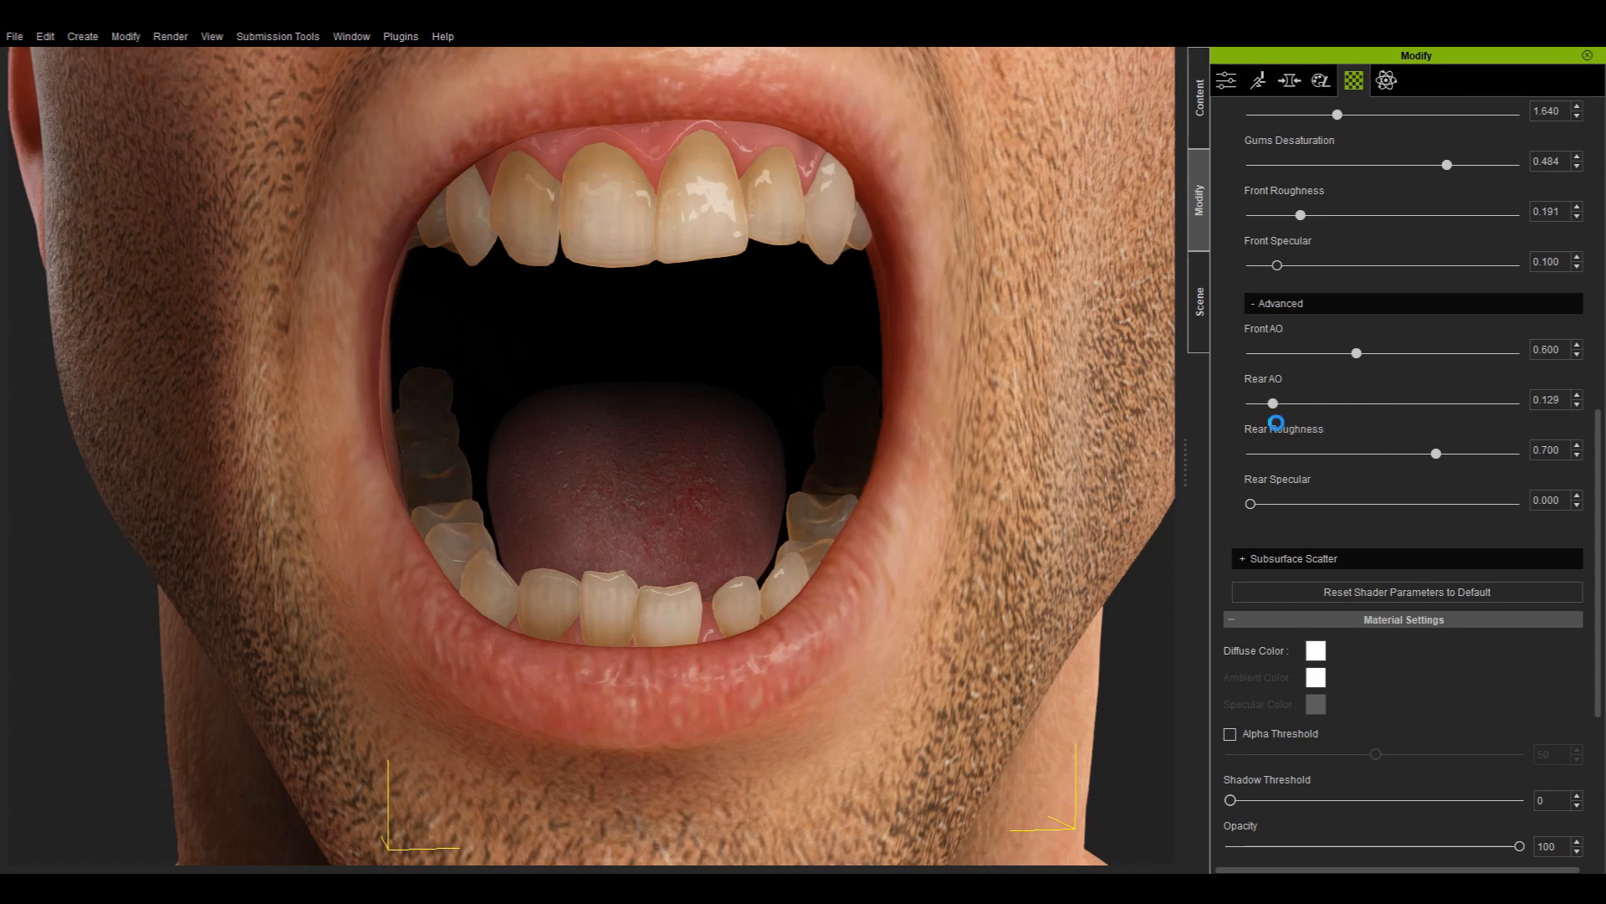
mouse_move(1437, 459)
left_mouse_down()
mouse_move(1256, 456)
mouse_move(1439, 454)
left_mouse_up()
left_click_drag(1250, 503, 1523, 523)
mouse_move(1467, 456)
left_mouse_down()
mouse_move(1535, 452)
mouse_move(1090, 458)
mouse_move(1567, 466)
mouse_move(1134, 472)
mouse_move(1462, 466)
left_mouse_up()
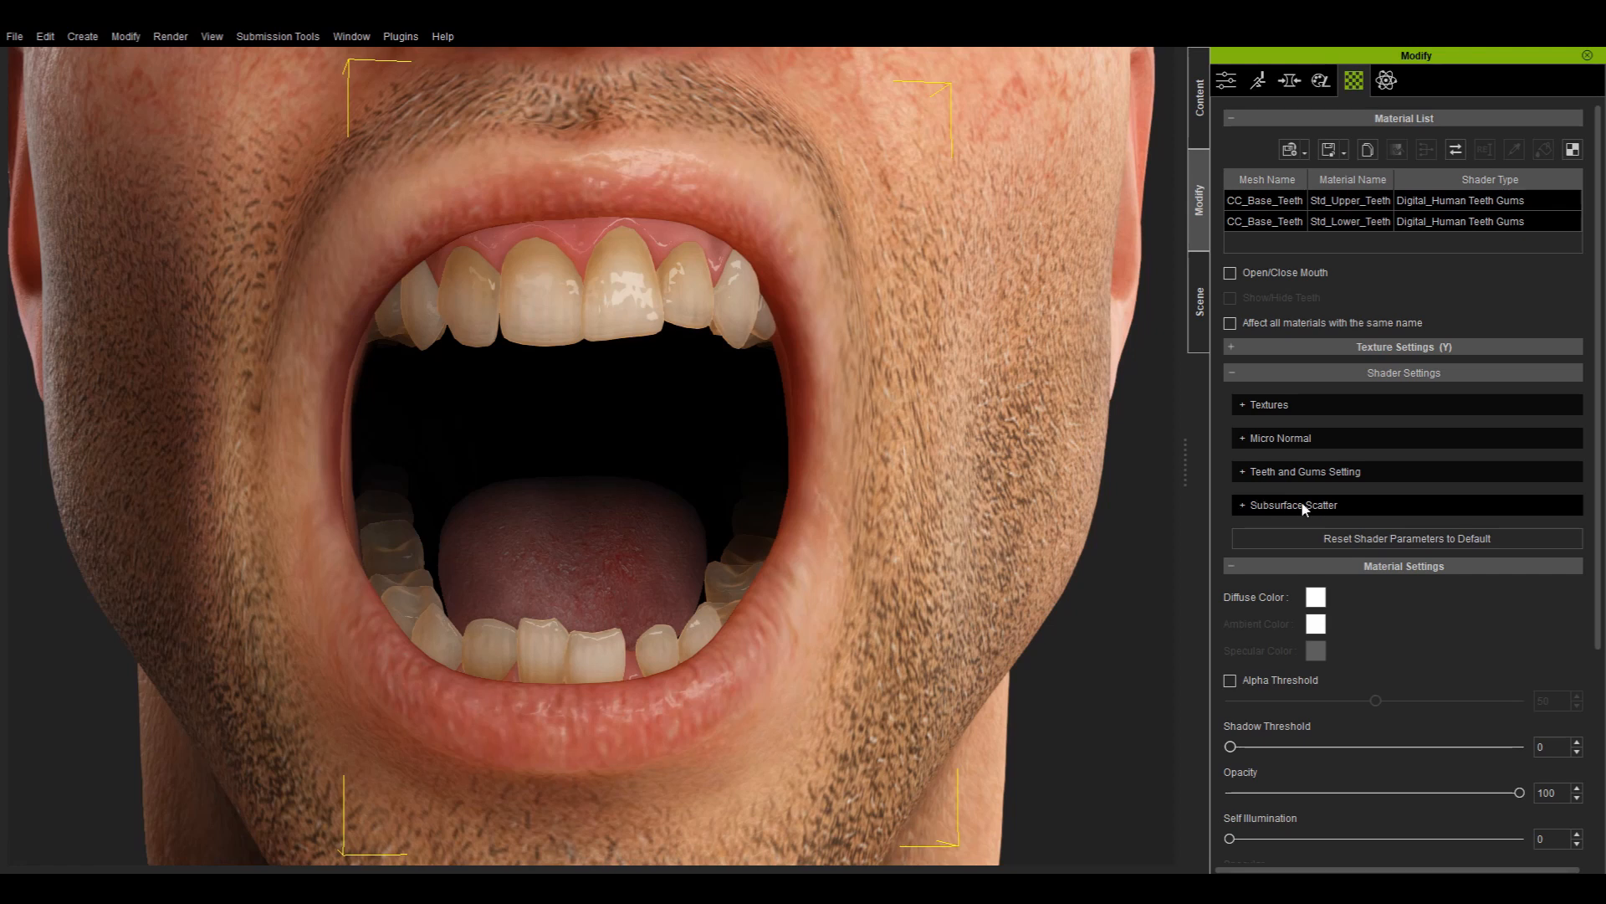
- Try bright red as the SSS Falloff color of both teeth materials
left_click(1303, 503)
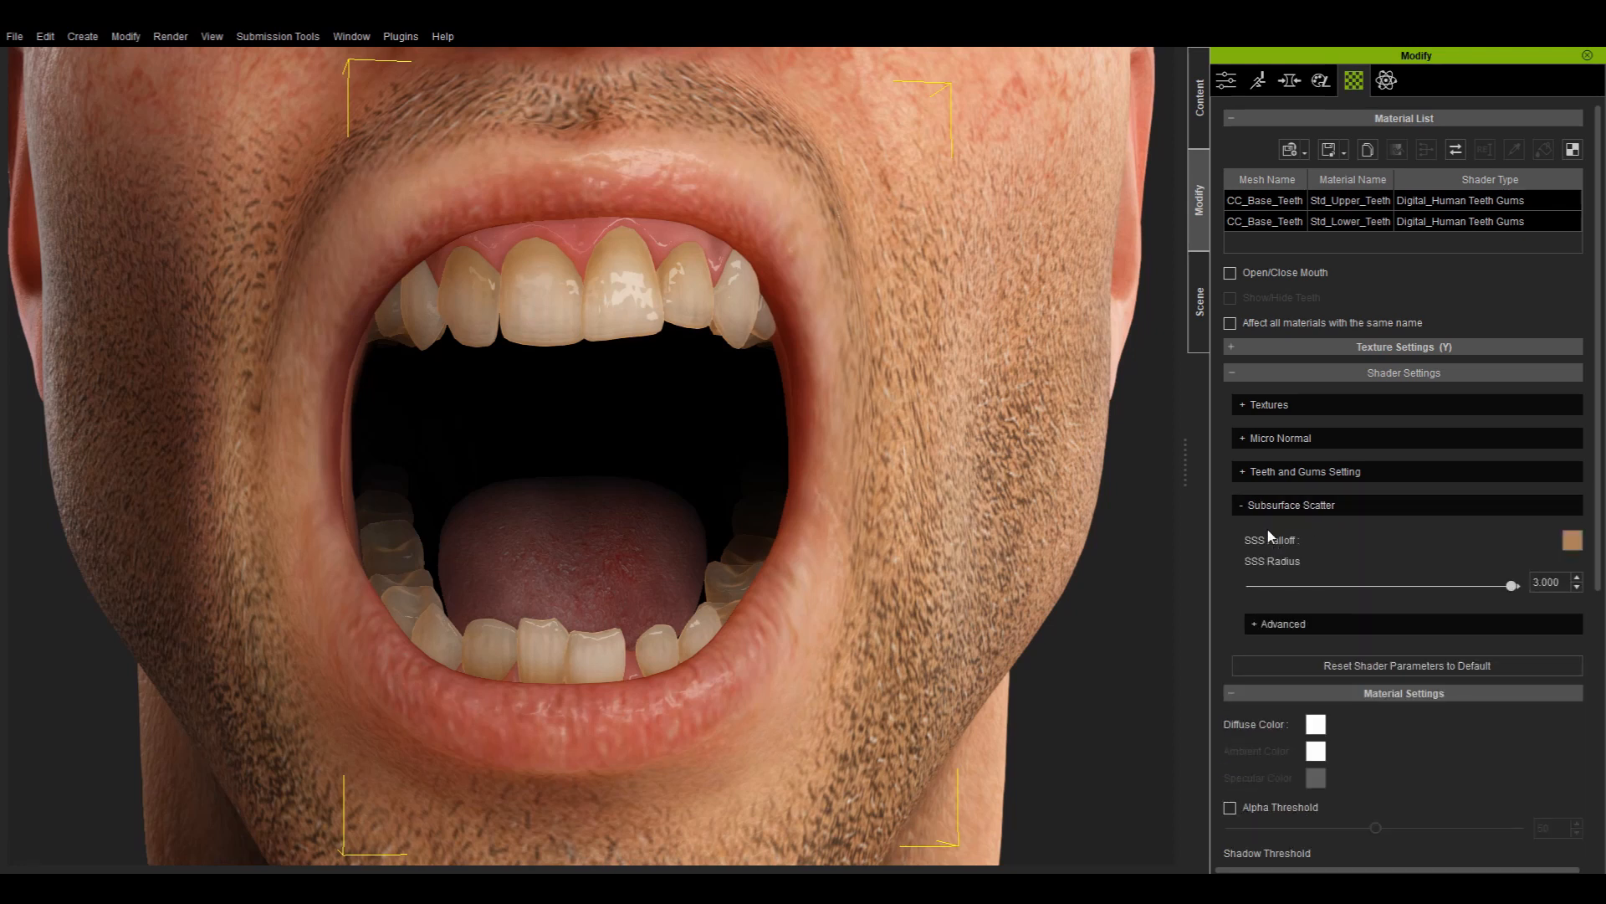
left_click(1570, 540)
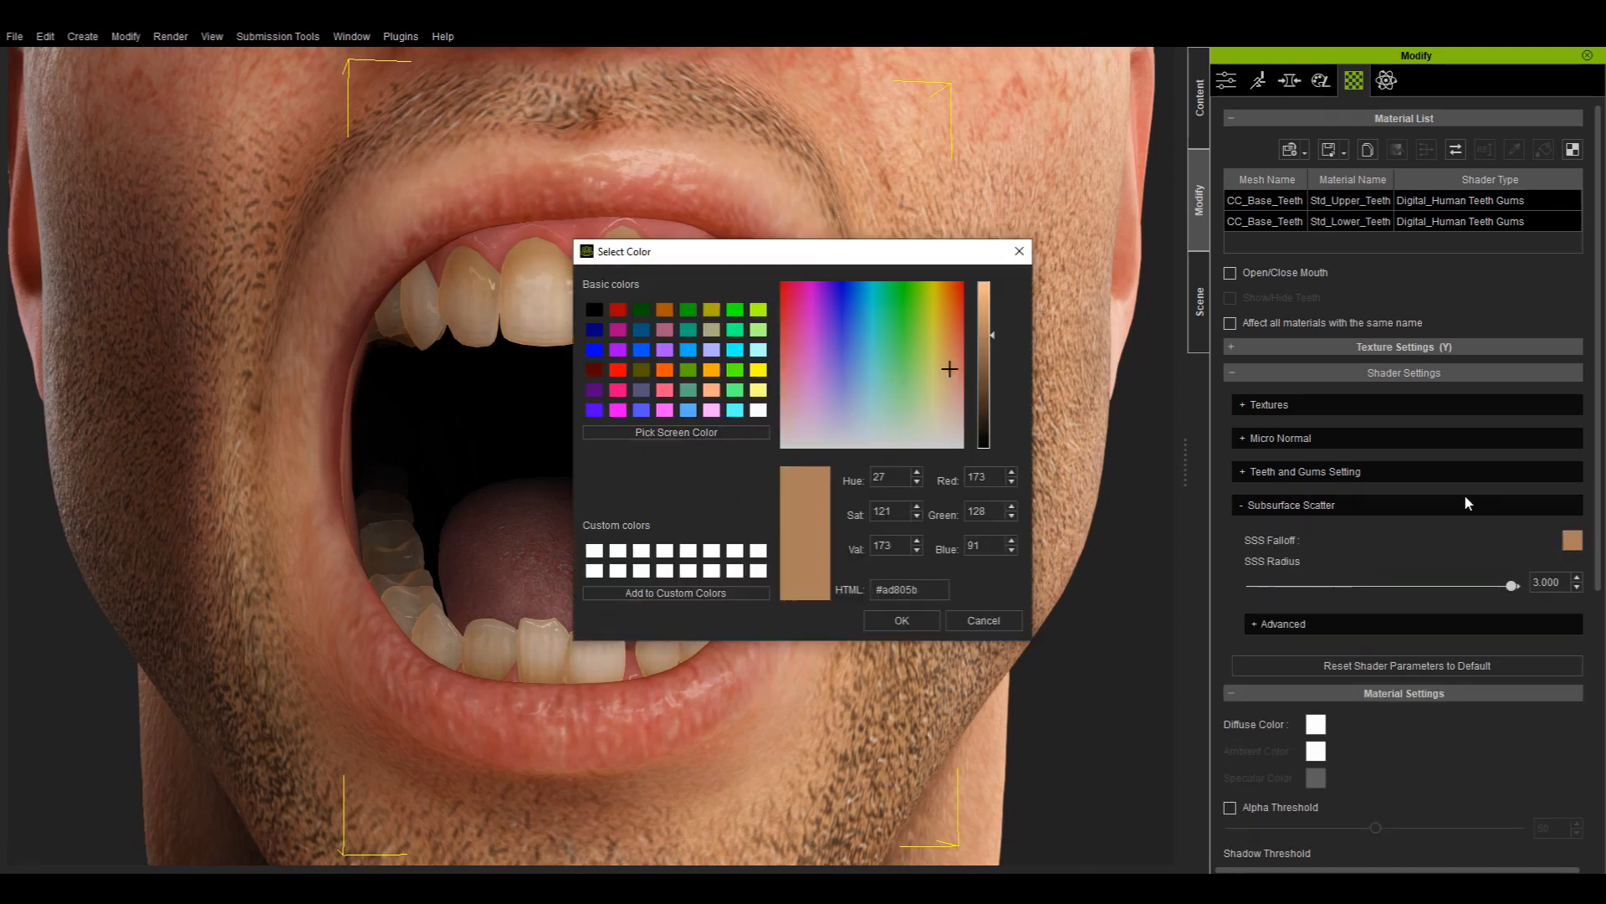
left_click_drag(843, 253, 1339, 336)
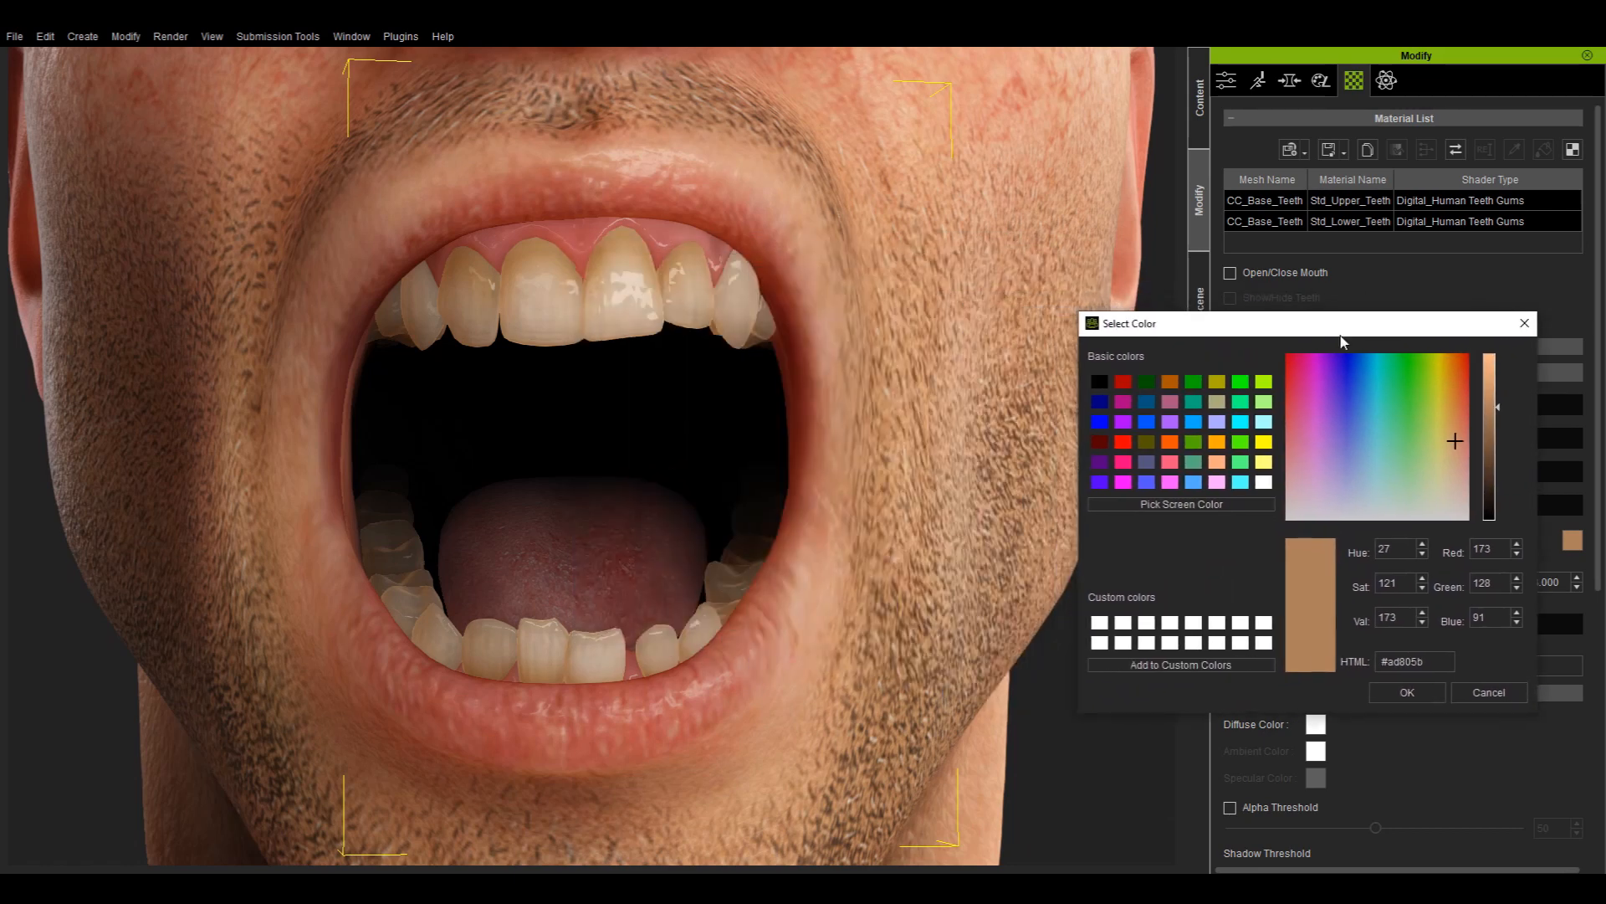
left_click(1122, 442)
left_click(1410, 692)
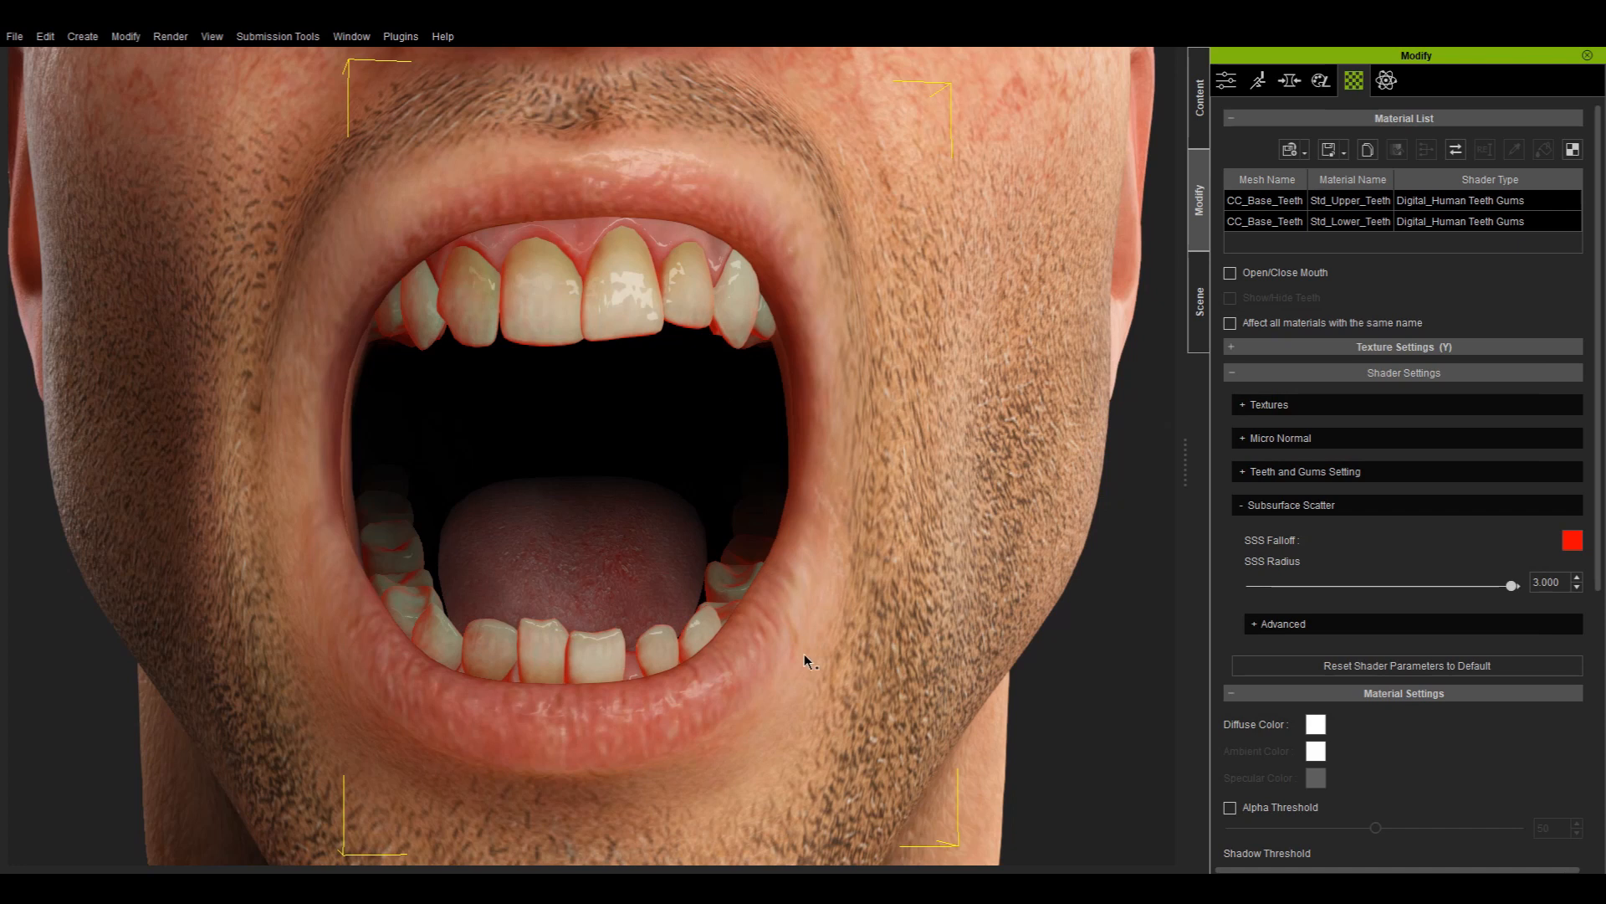
- Set the SSS Falloff color of both teeth materials to the dark greyish brown #4d4544
left_click(1573, 541)
left_click_drag(847, 245, 1352, 408)
left_click_drag(1378, 337, 1352, 433)
left_click(1348, 414)
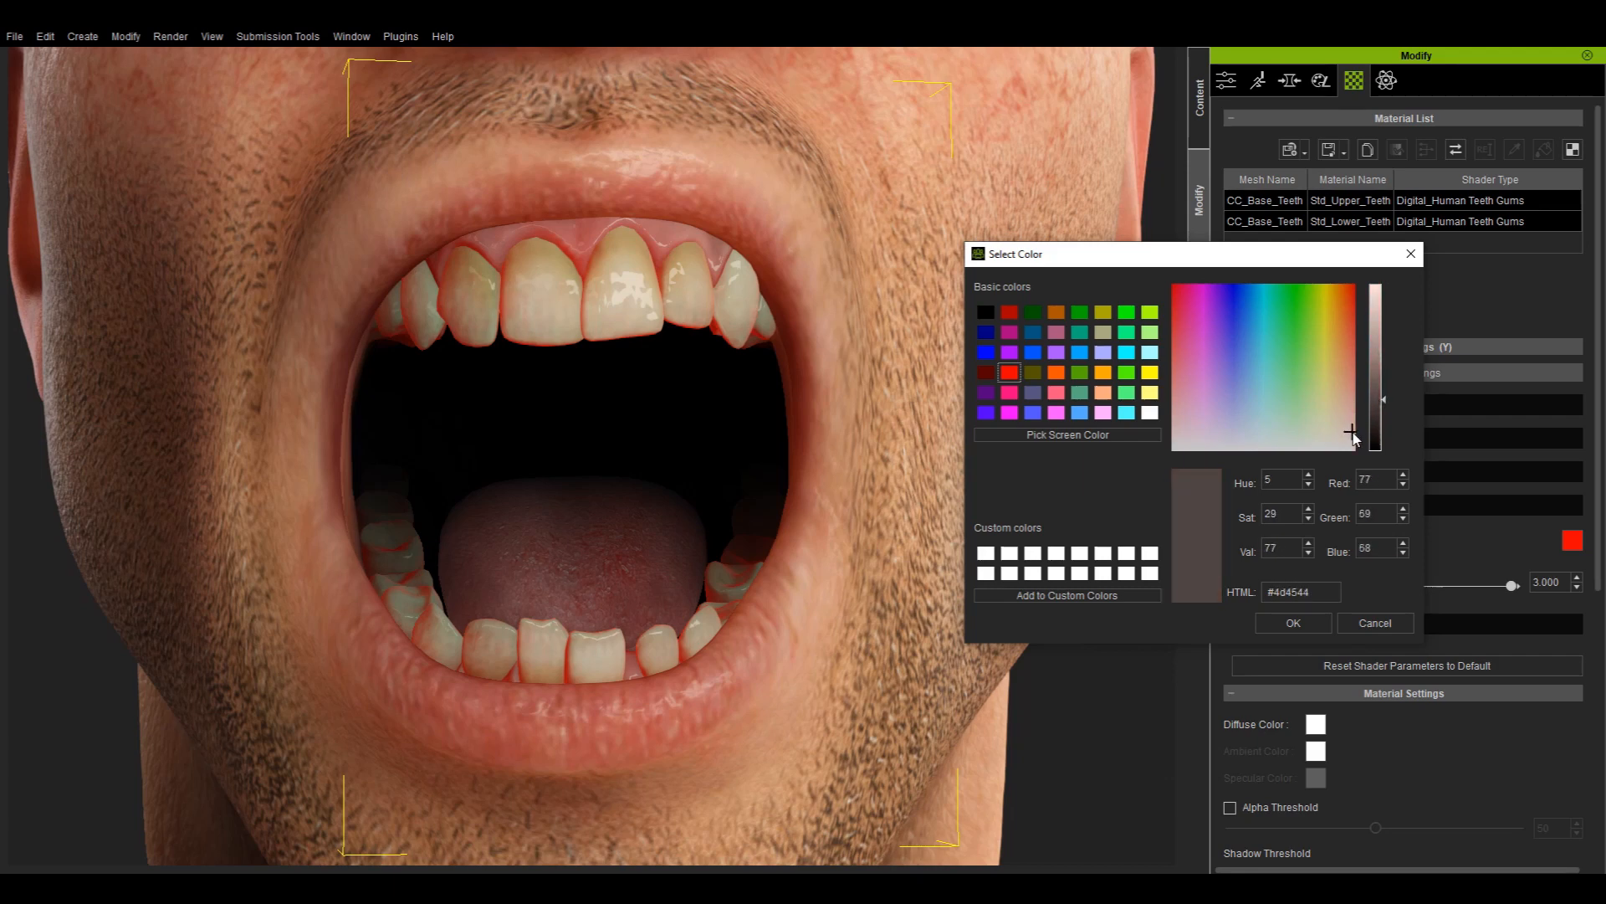
left_click(1289, 624)
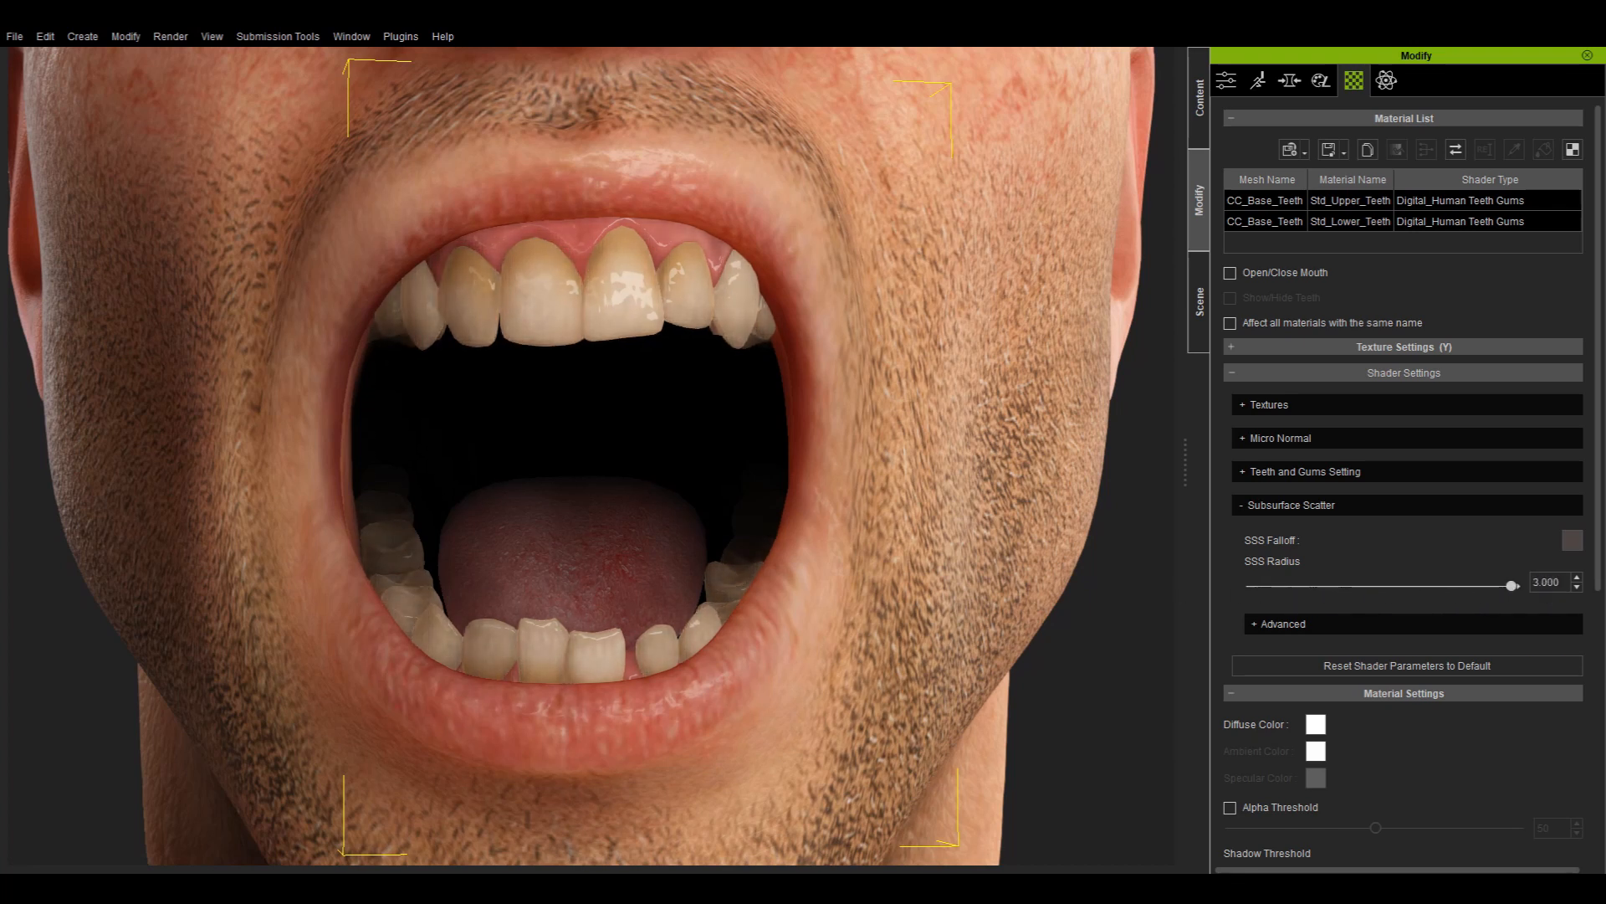
- Adjust the SSS Radius and the advanced scatter values of both teeth materials
mouse_move(1511, 586)
left_mouse_down()
mouse_move(1183, 584)
mouse_move(1511, 586)
left_mouse_up()
left_click(1407, 623)
mouse_move(1515, 674)
left_mouse_down()
mouse_move(1261, 682)
mouse_move(1516, 676)
left_mouse_up()
left_click_drag(1354, 702, 1594, 735)
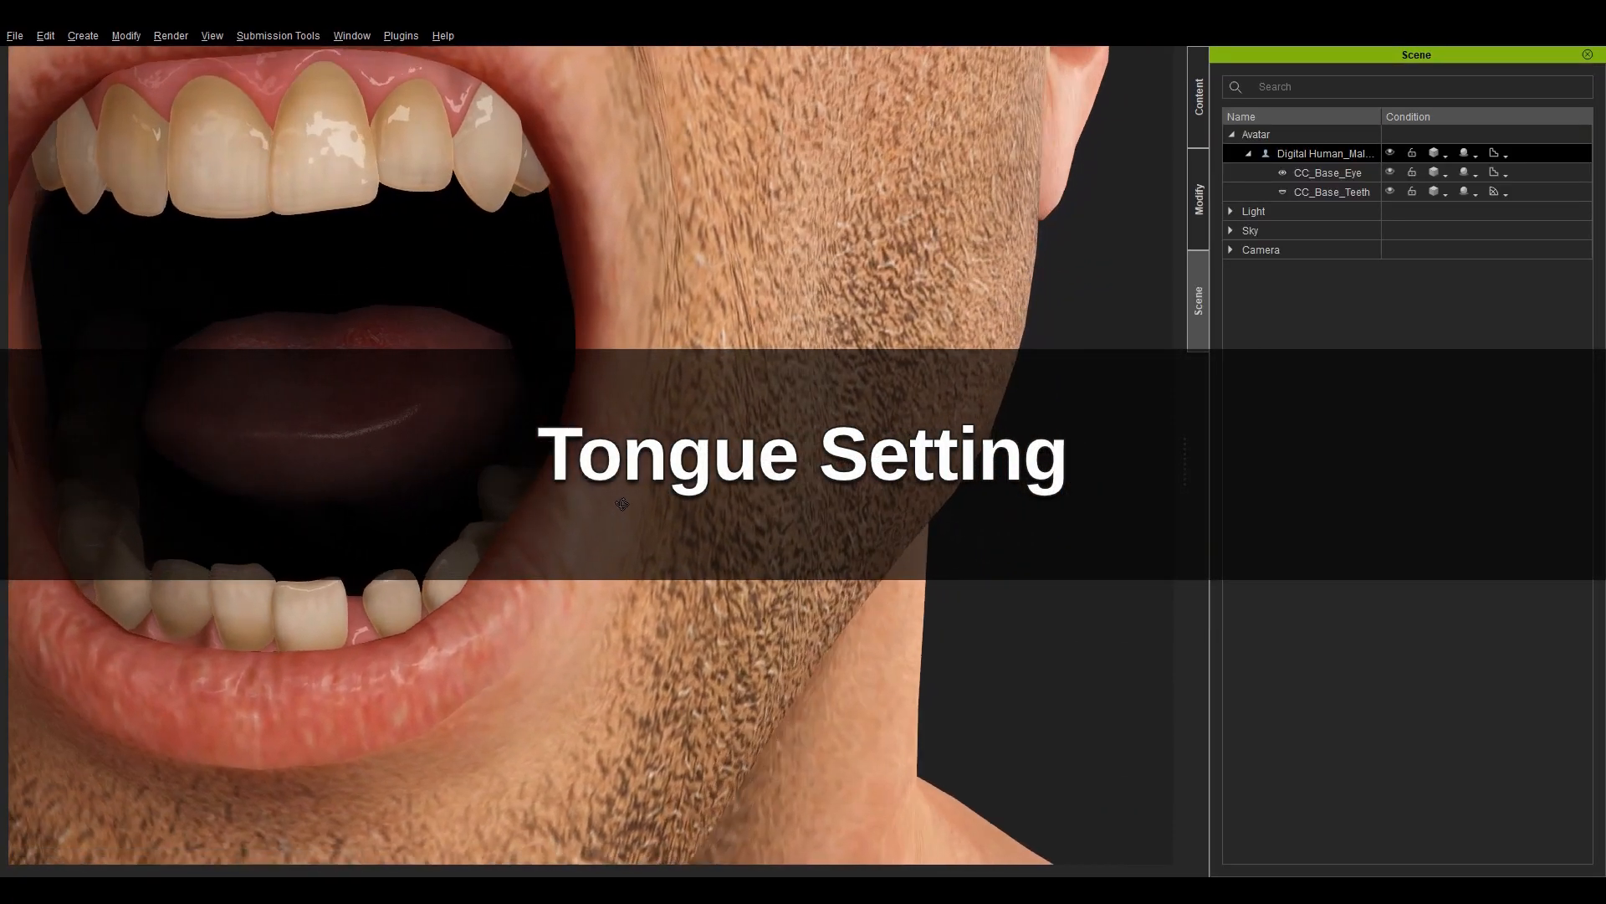
- Examine the Gradient AO and Micro Normal textures of the Std_Tongue material
middle_click_drag(622, 503, 872, 510)
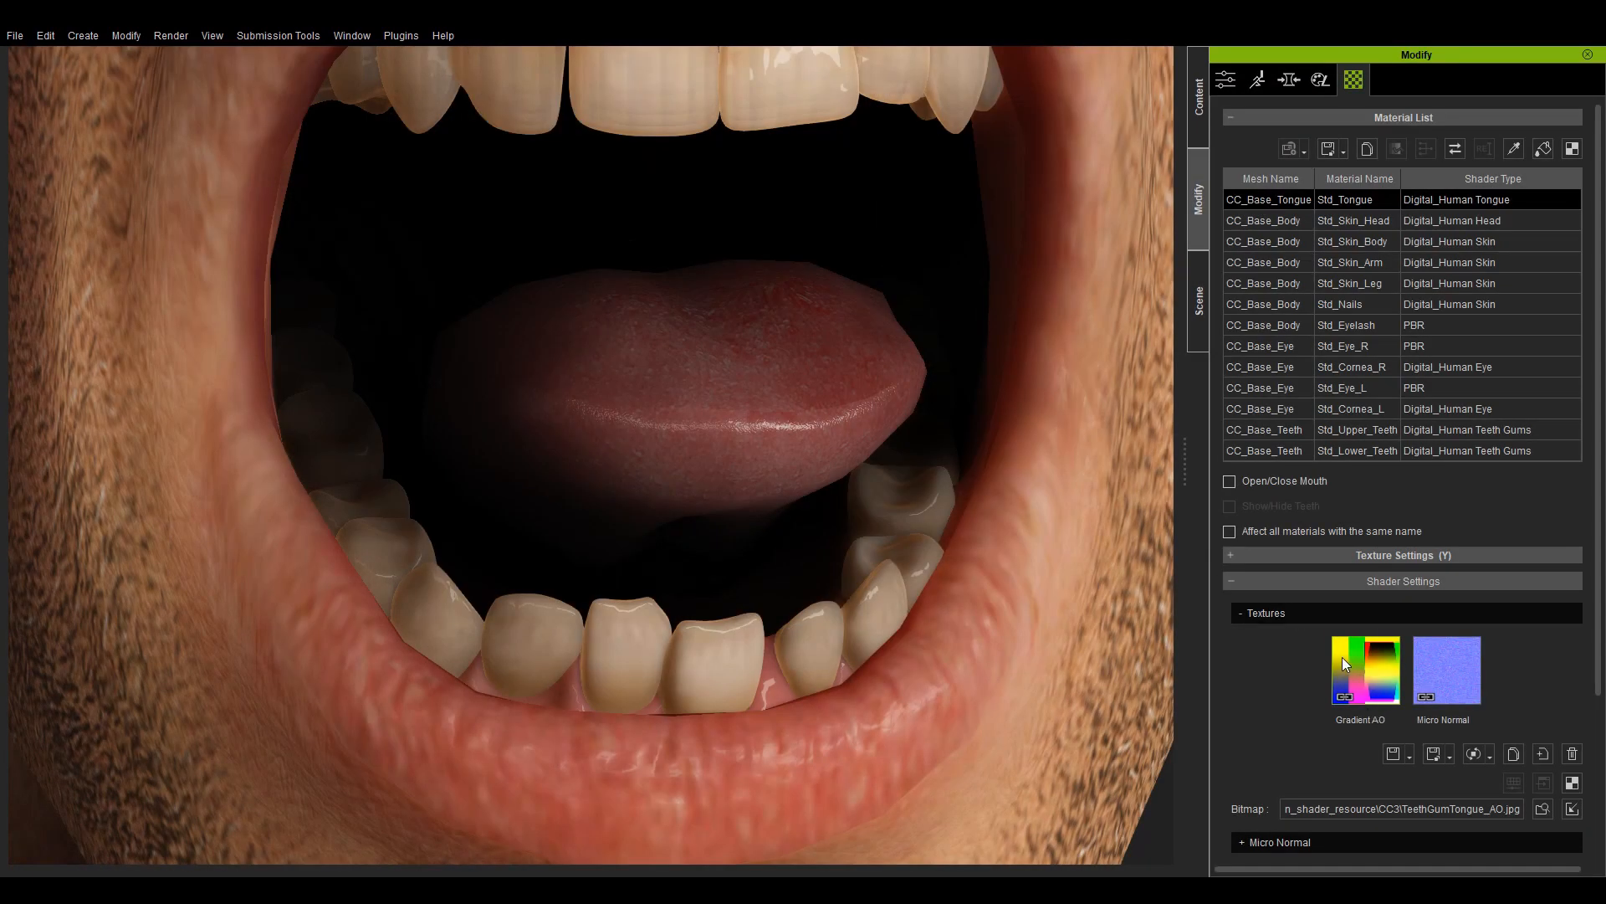
mouse_move(1342, 659)
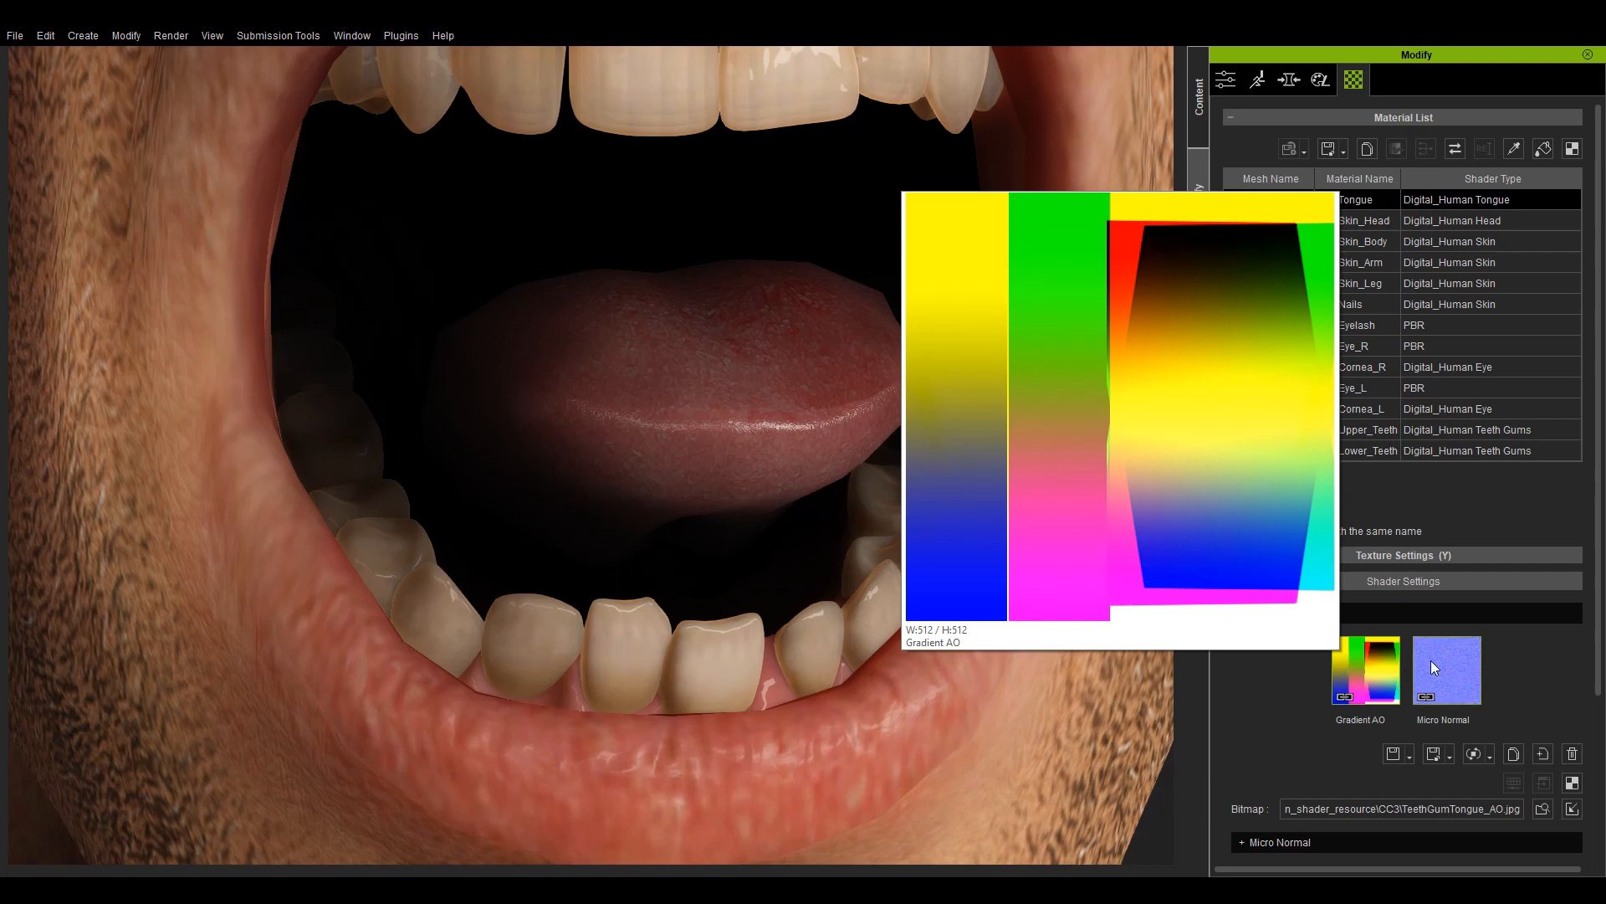
mouse_move(1434, 660)
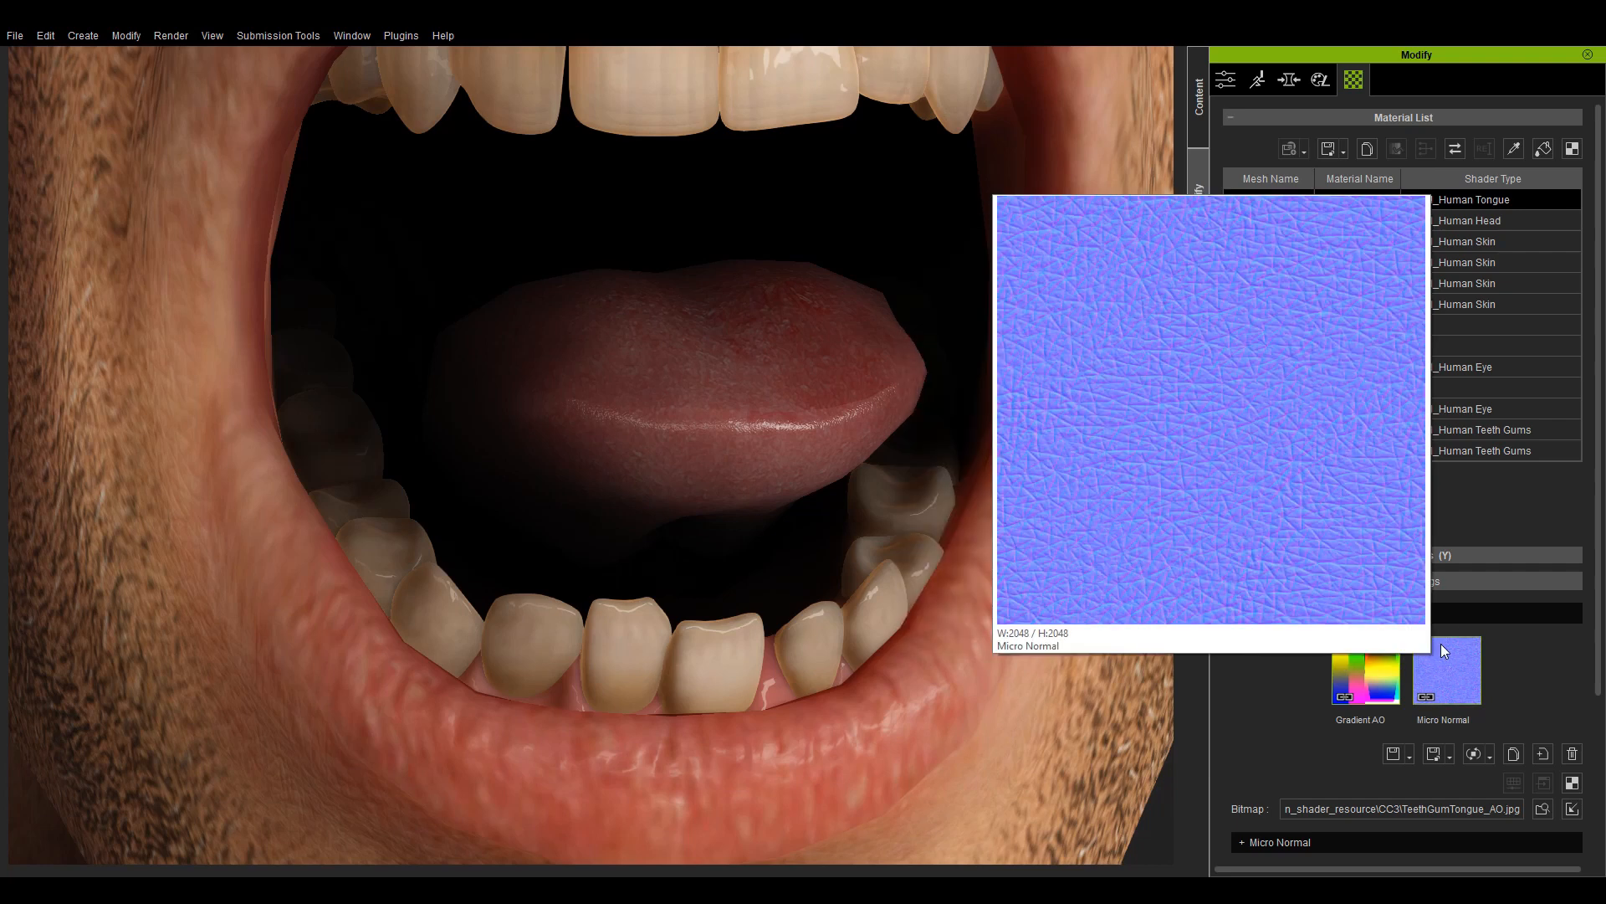
- Set the tongue's Micro Normal Tiling to 5.974 and adjust its Micro Normal Strength
left_click_drag(1599, 237, 1603, 410)
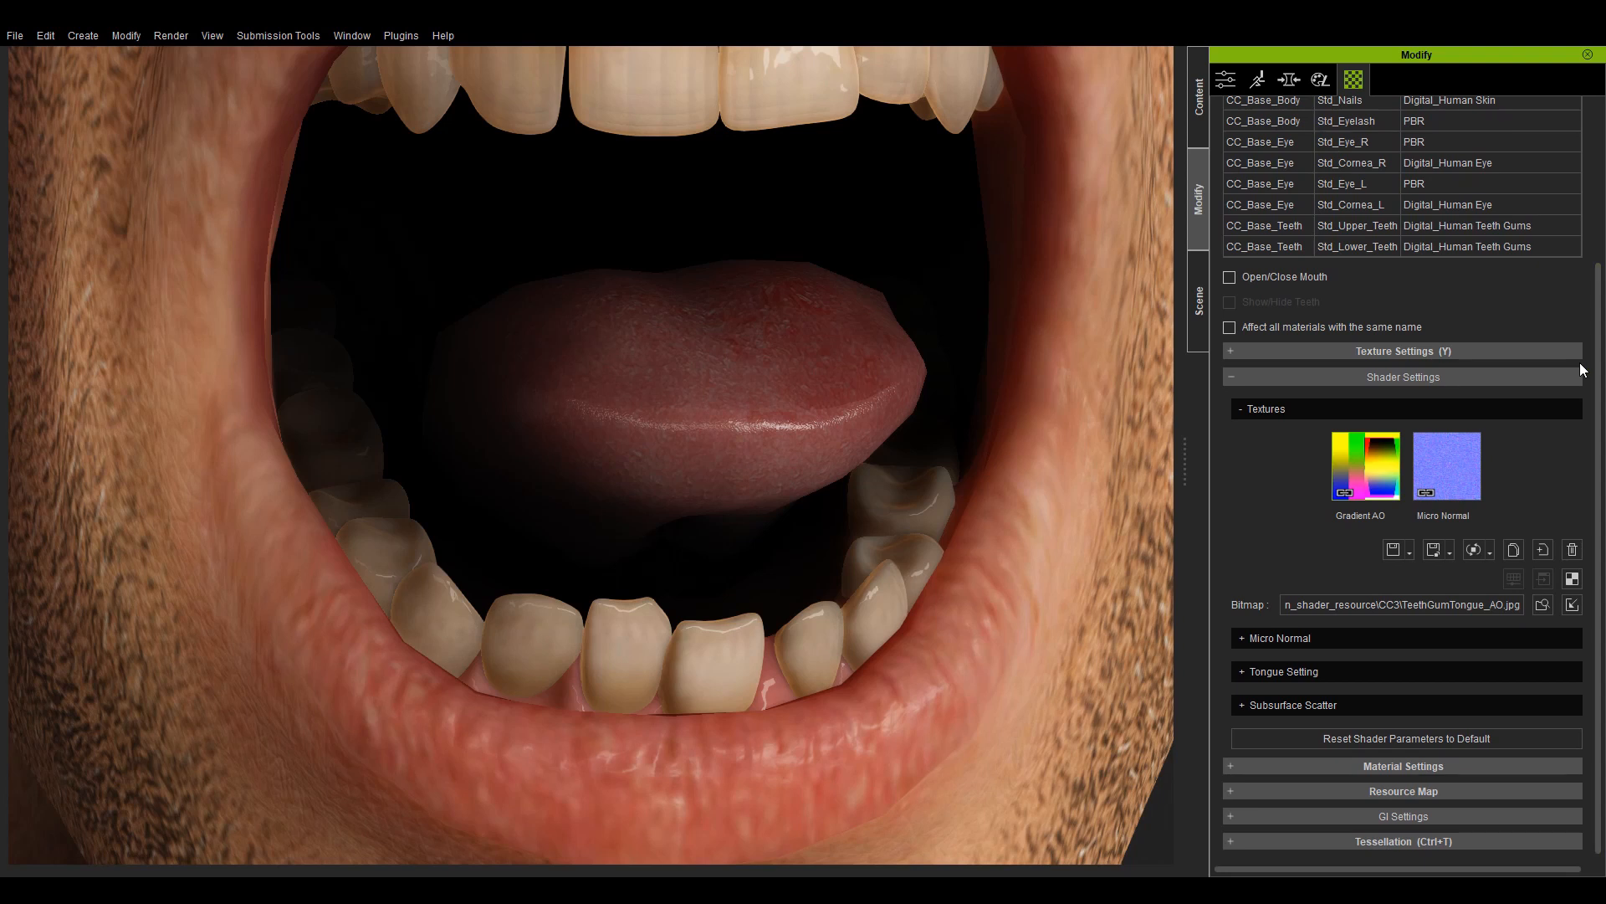
left_click(1312, 638)
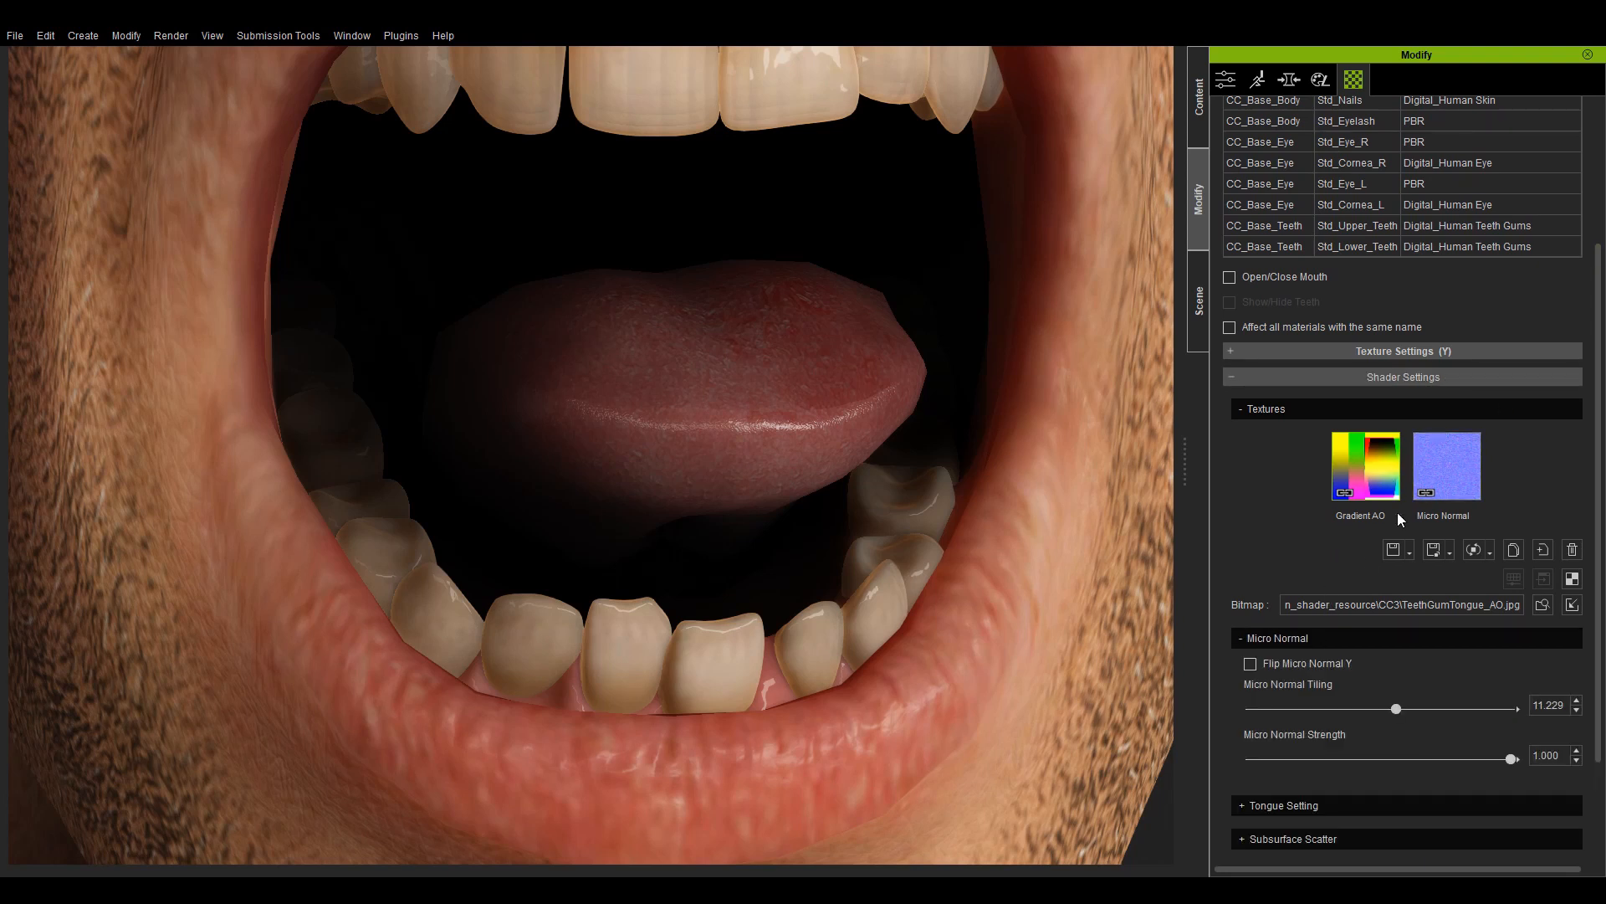
left_click_drag(1601, 318, 1603, 368)
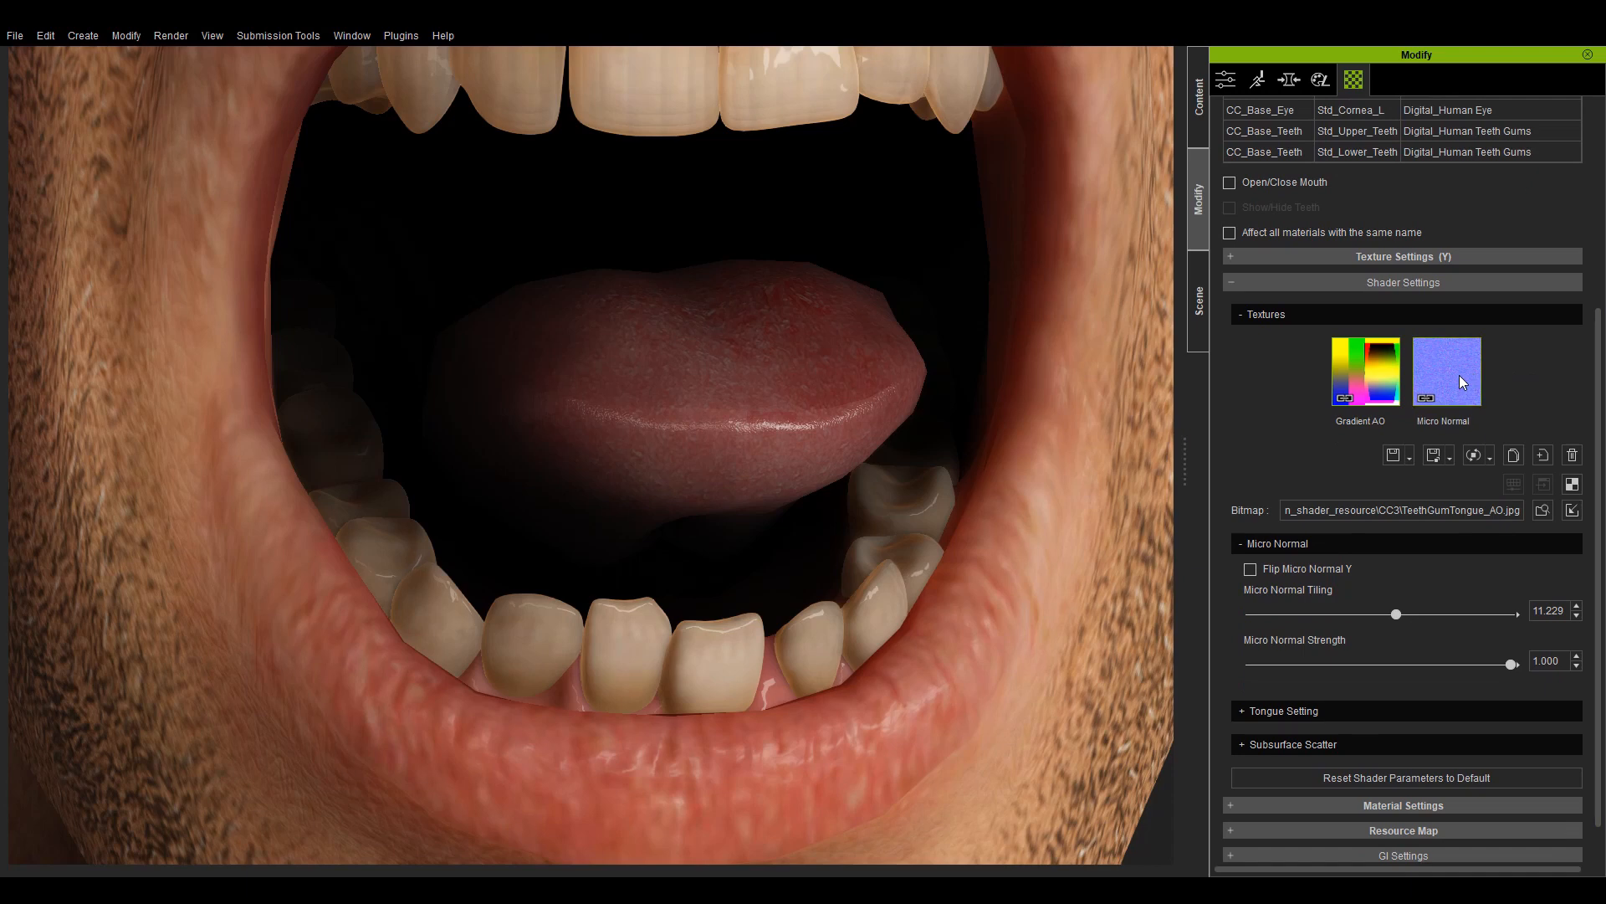
mouse_move(1459, 375)
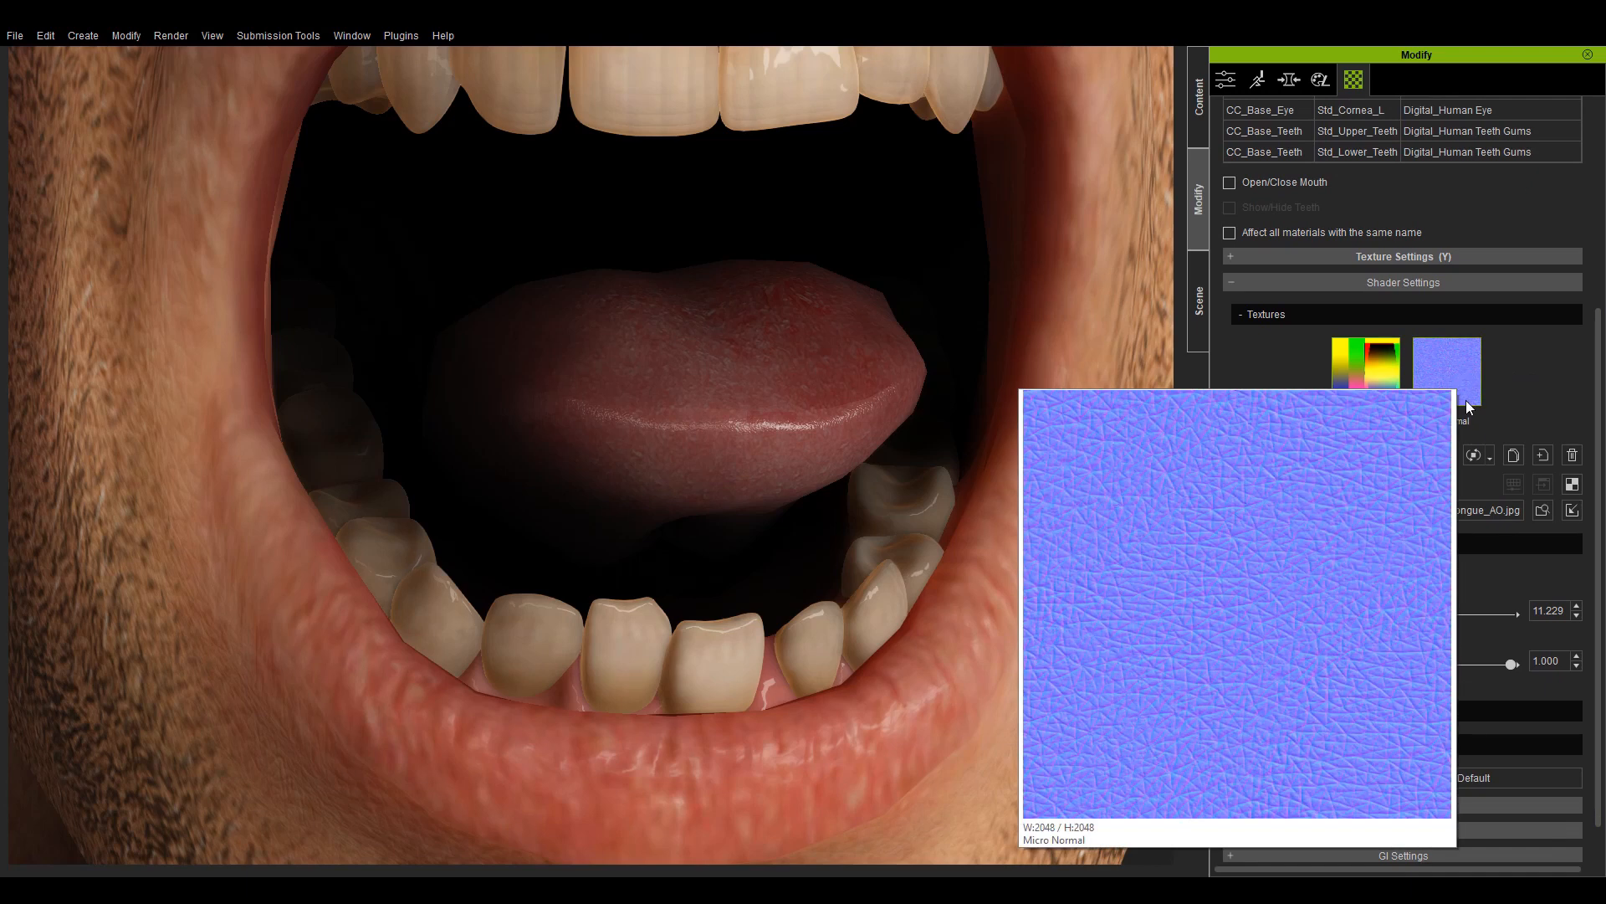
left_click_drag(1393, 614, 1328, 623)
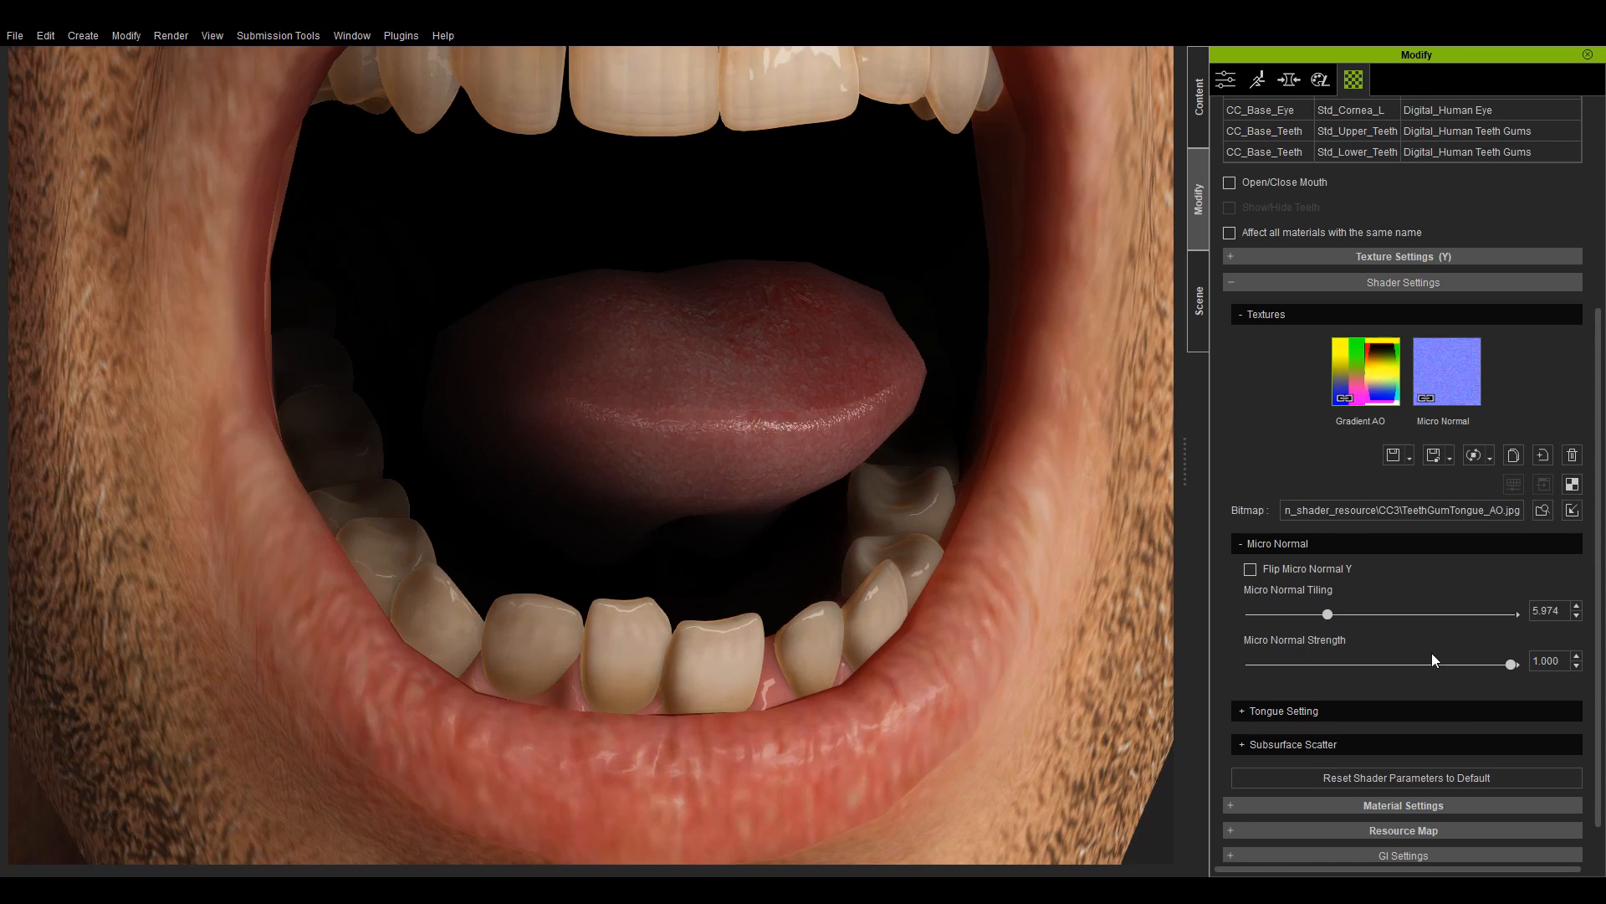
mouse_move(1506, 662)
left_mouse_down()
mouse_move(1245, 668)
mouse_move(1506, 680)
left_mouse_up()
left_click(1381, 540)
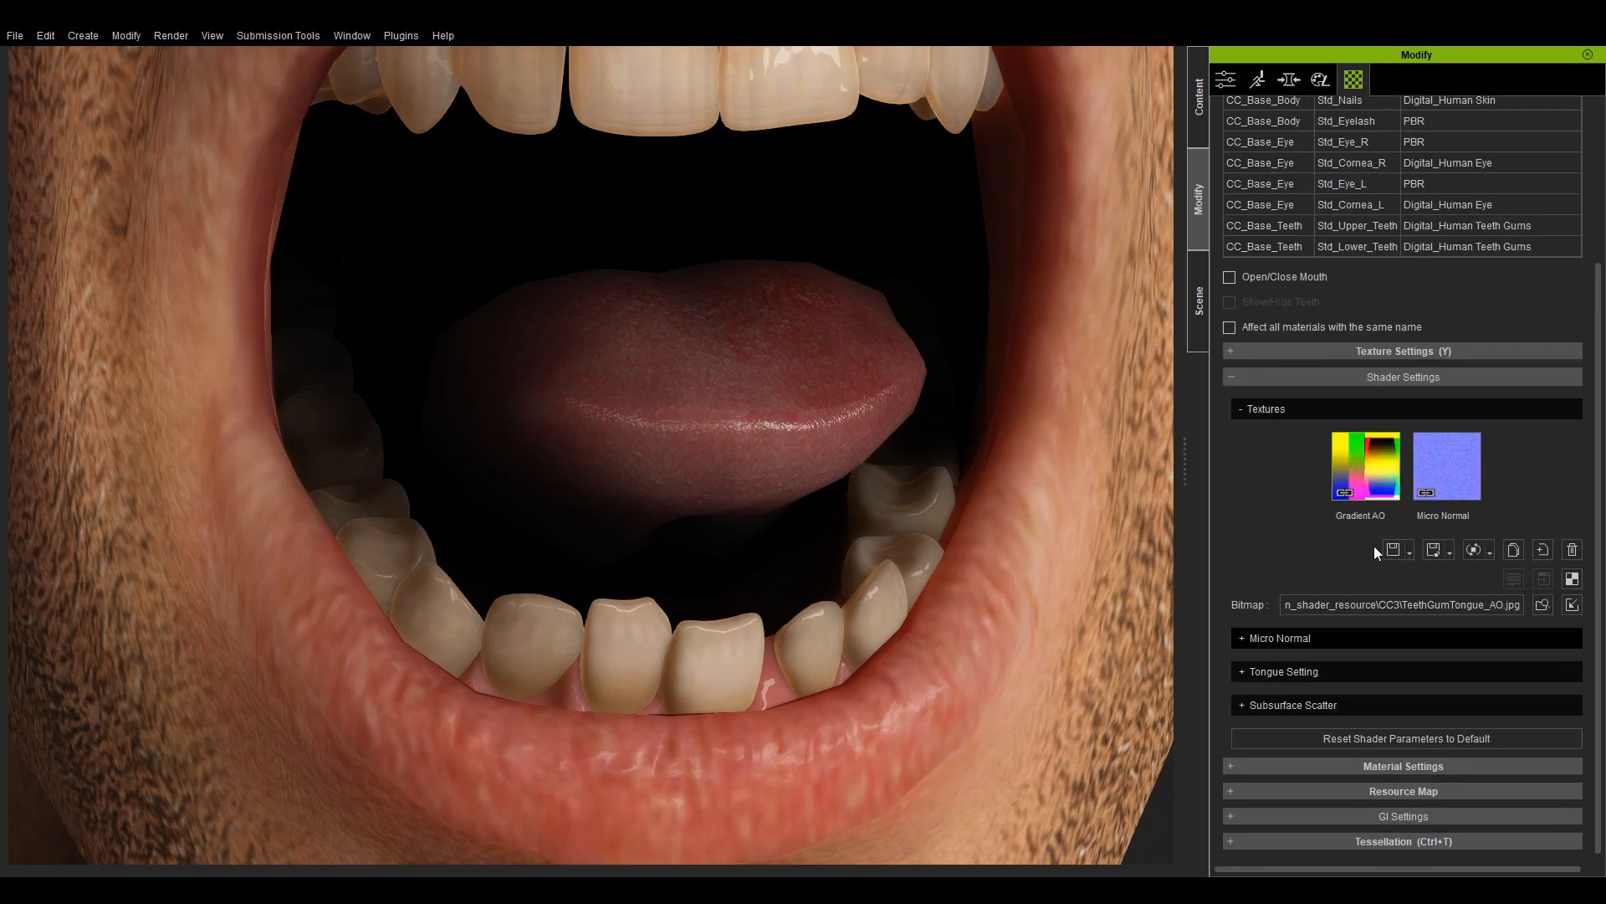
- Set the tongue's brightness to 2.045 and its desaturation to -0.412
left_click(1282, 668)
left_click_drag(1601, 352, 1589, 508)
left_click_drag(1297, 476, 1357, 464)
left_click_drag(1301, 529, 1487, 518)
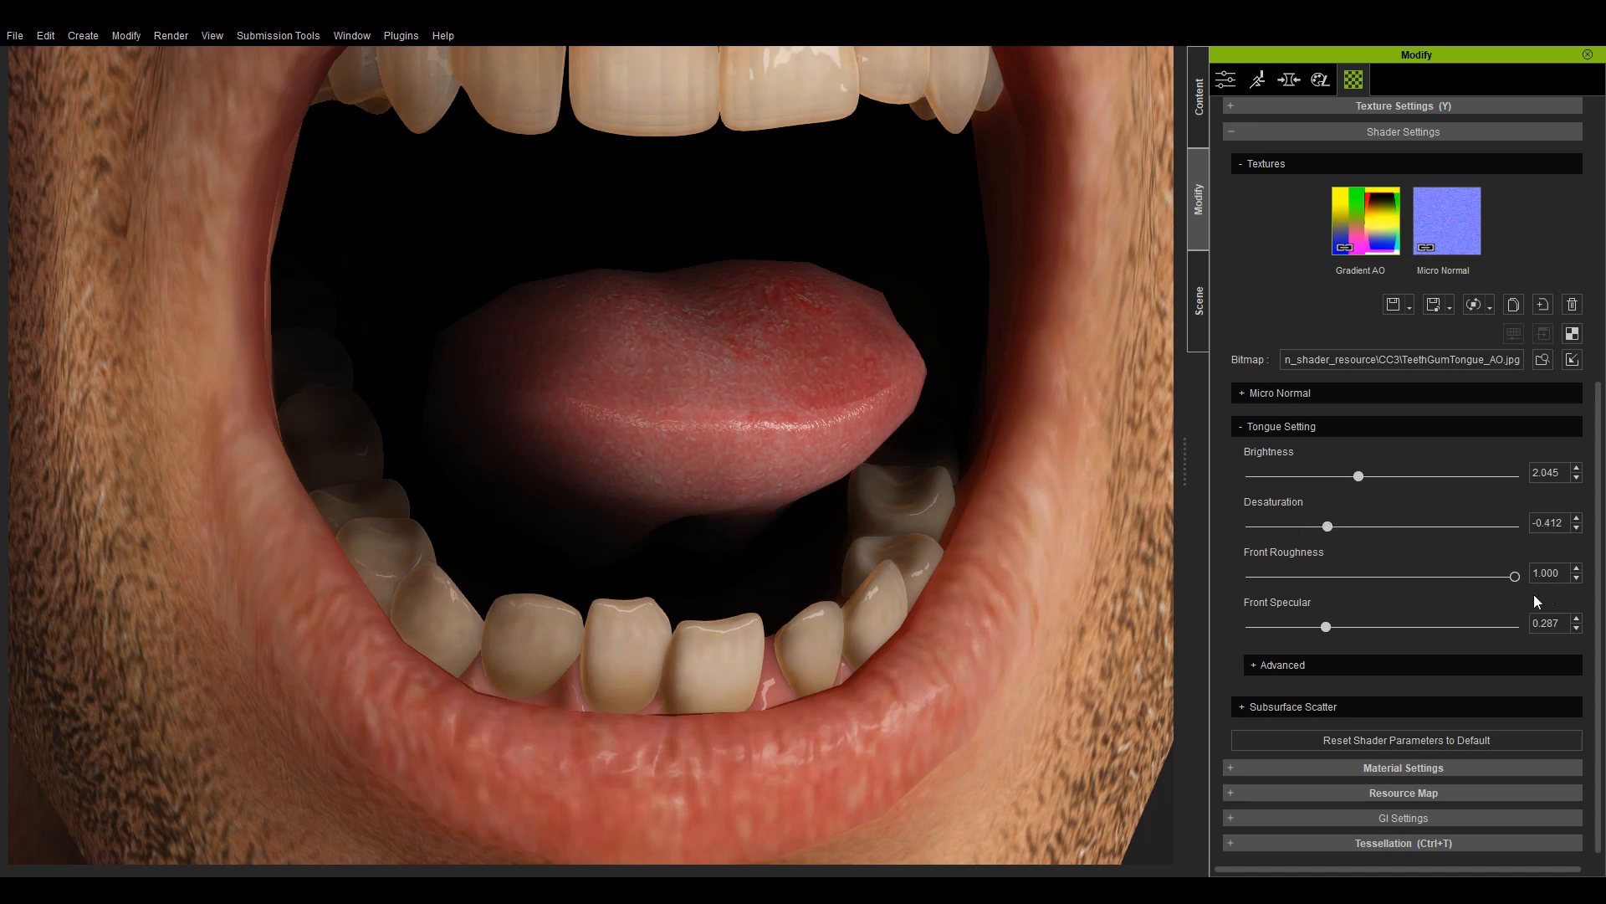
- Try a lower front roughness on the tongue and set its front specular to 0.147
left_click_drag(1510, 575, 1271, 579)
mouse_move(1600, 596)
left_mouse_down()
mouse_move(1232, 596)
mouse_move(1605, 596)
left_mouse_up()
left_click_drag(1326, 626, 1291, 644)
- In the tongue's advanced settings, set rear specular to 0.291 and adjust rear roughness, Front AO and Rear AO
left_click(1303, 664)
left_click_drag(1596, 465, 1598, 572)
left_click_drag(1250, 550, 1339, 556)
left_click_drag(1250, 549, 1324, 549)
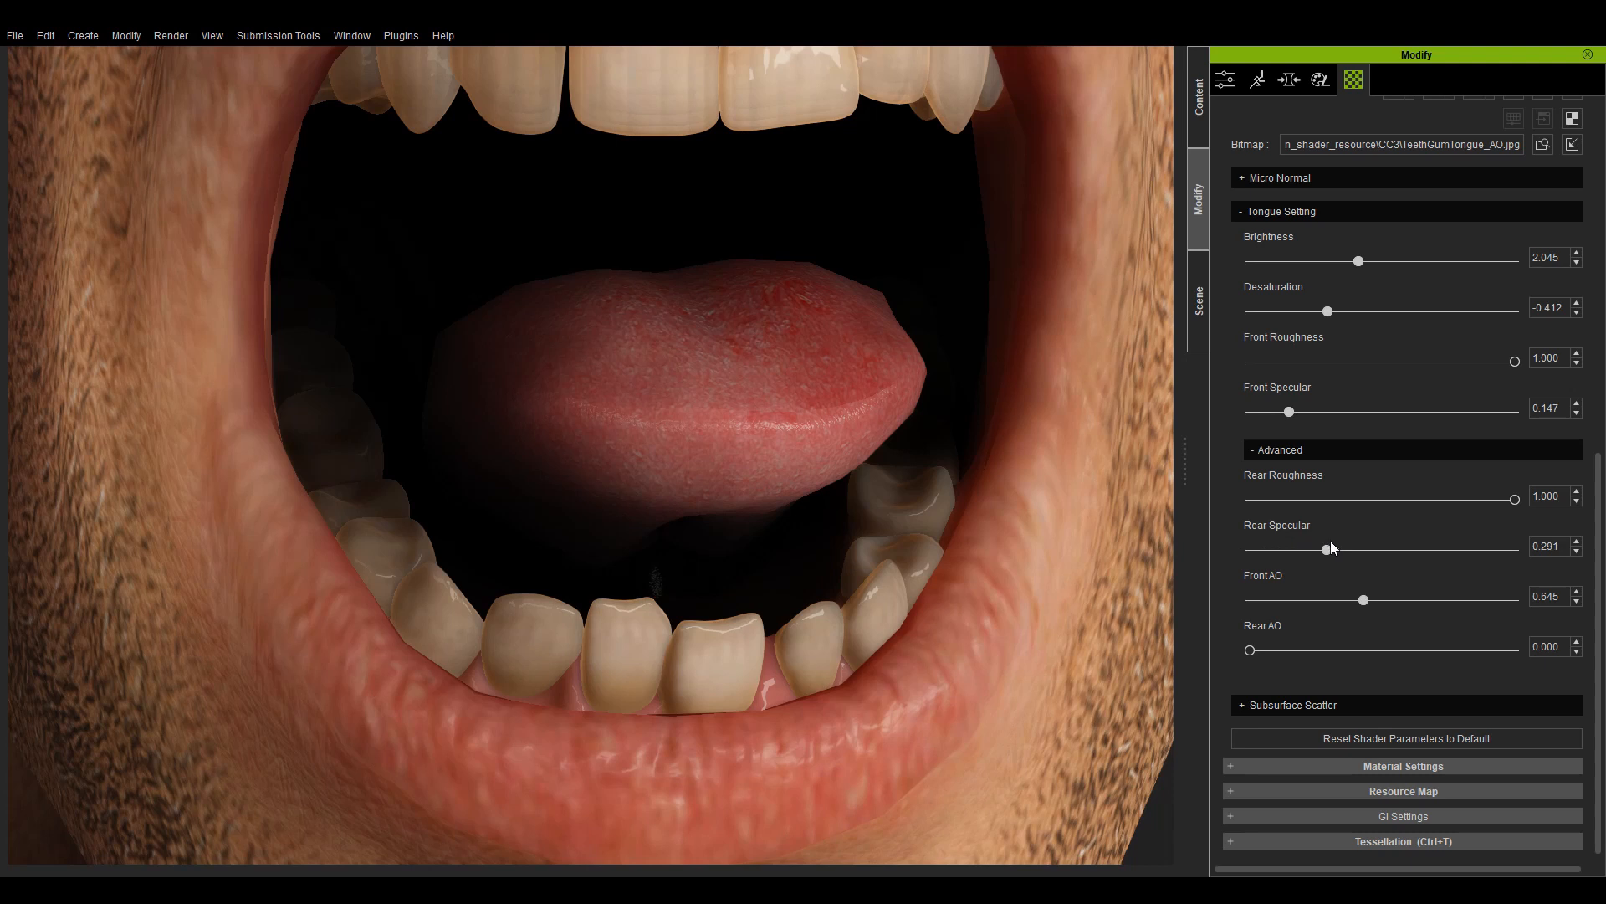
left_click_drag(1515, 499, 1434, 523)
mouse_move(1363, 600)
left_mouse_down()
mouse_move(1239, 599)
mouse_move(1459, 601)
mouse_move(1306, 599)
left_mouse_up()
mouse_move(1250, 649)
left_mouse_down()
mouse_move(1467, 642)
mouse_move(1280, 632)
left_mouse_up()
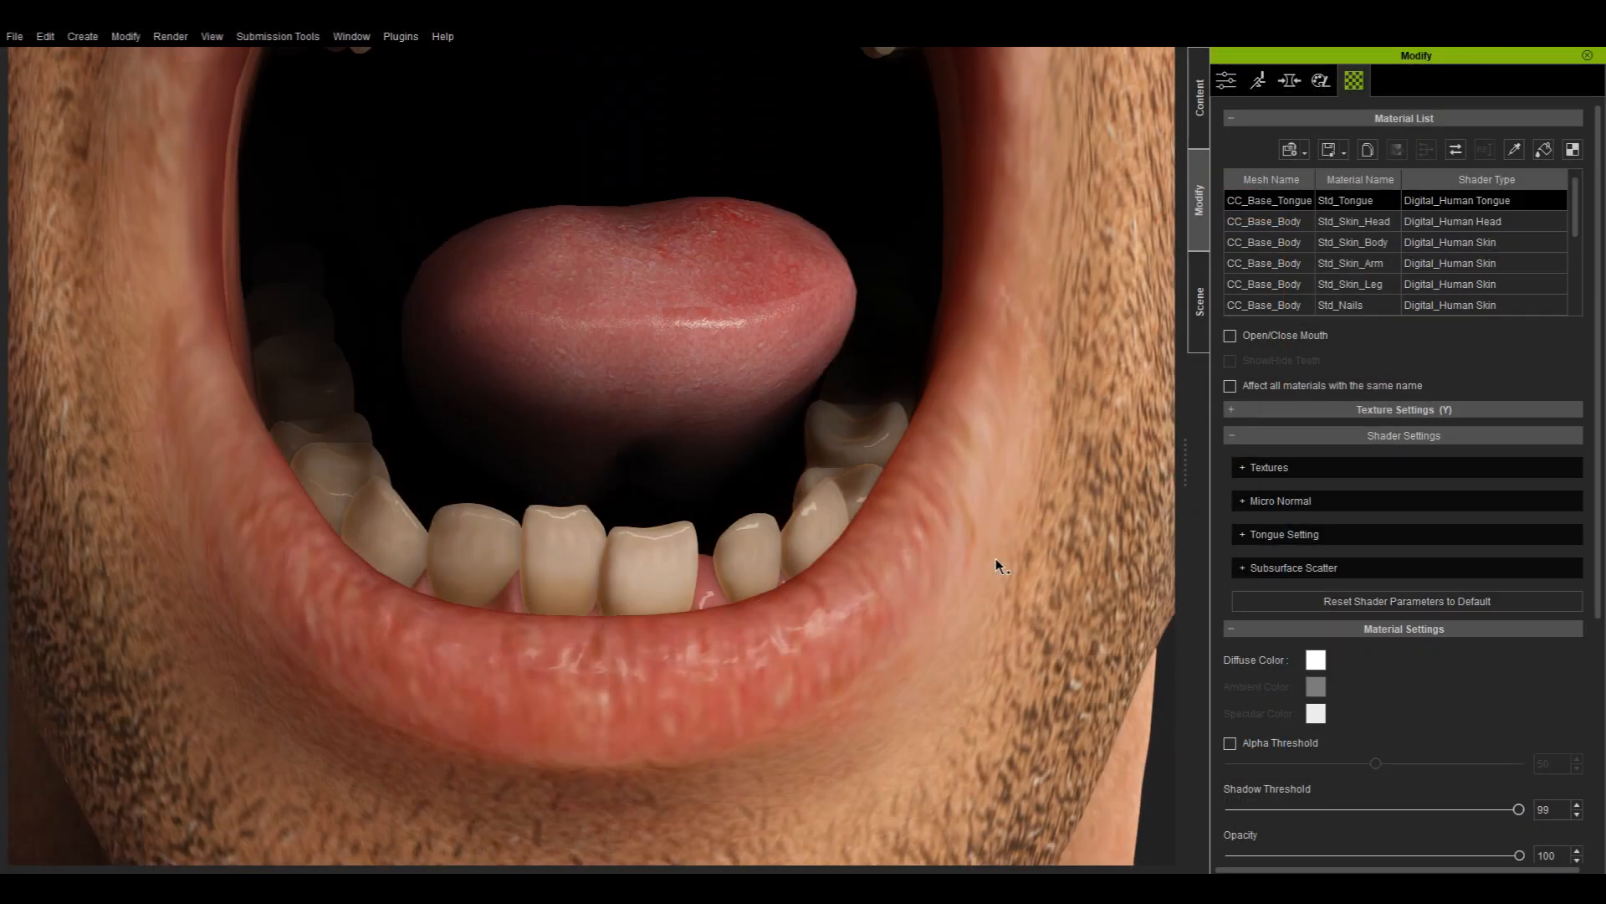
- Set the tongue's SSS Falloff color to bright green
left_click(1276, 568)
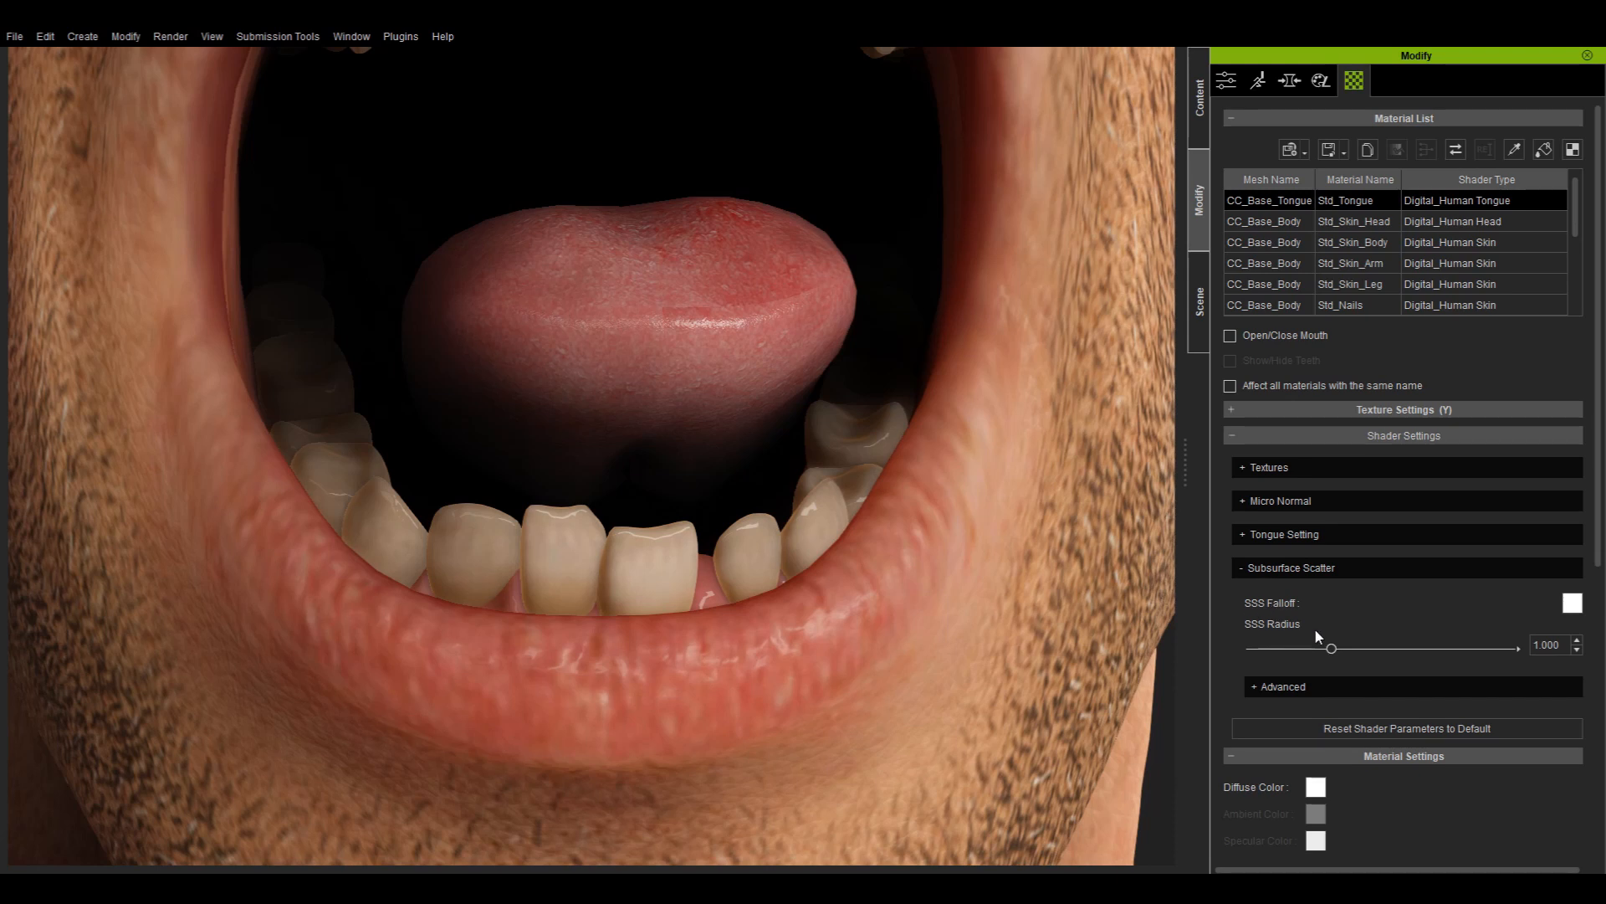
left_click(1573, 603)
left_click_drag(620, 243, 1130, 291)
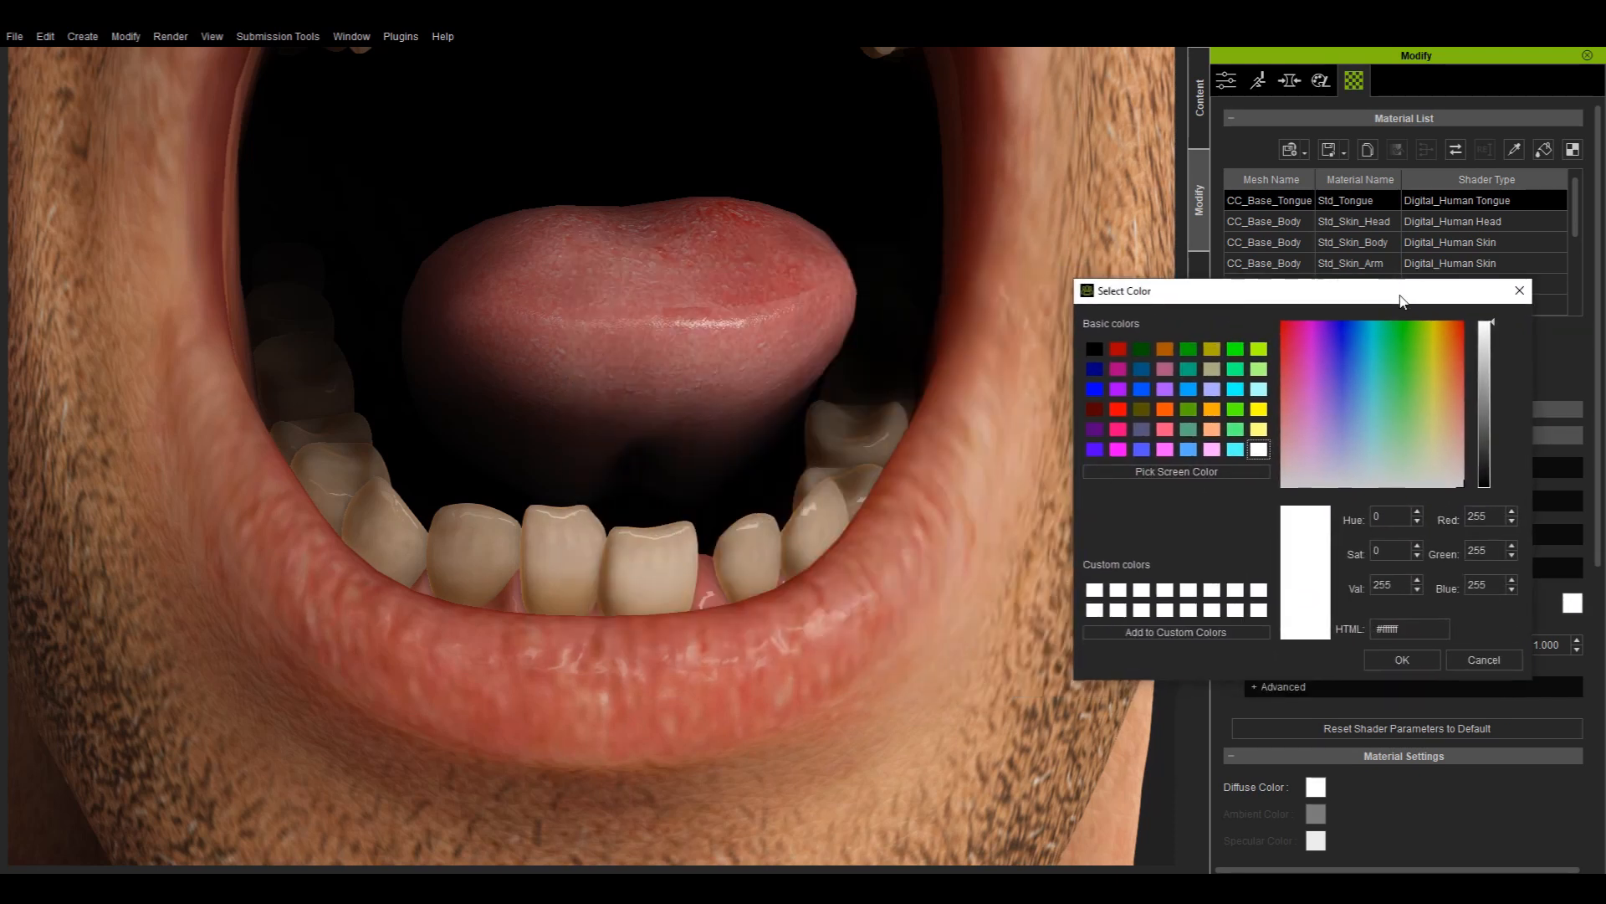
left_click(1236, 370)
left_click(1402, 660)
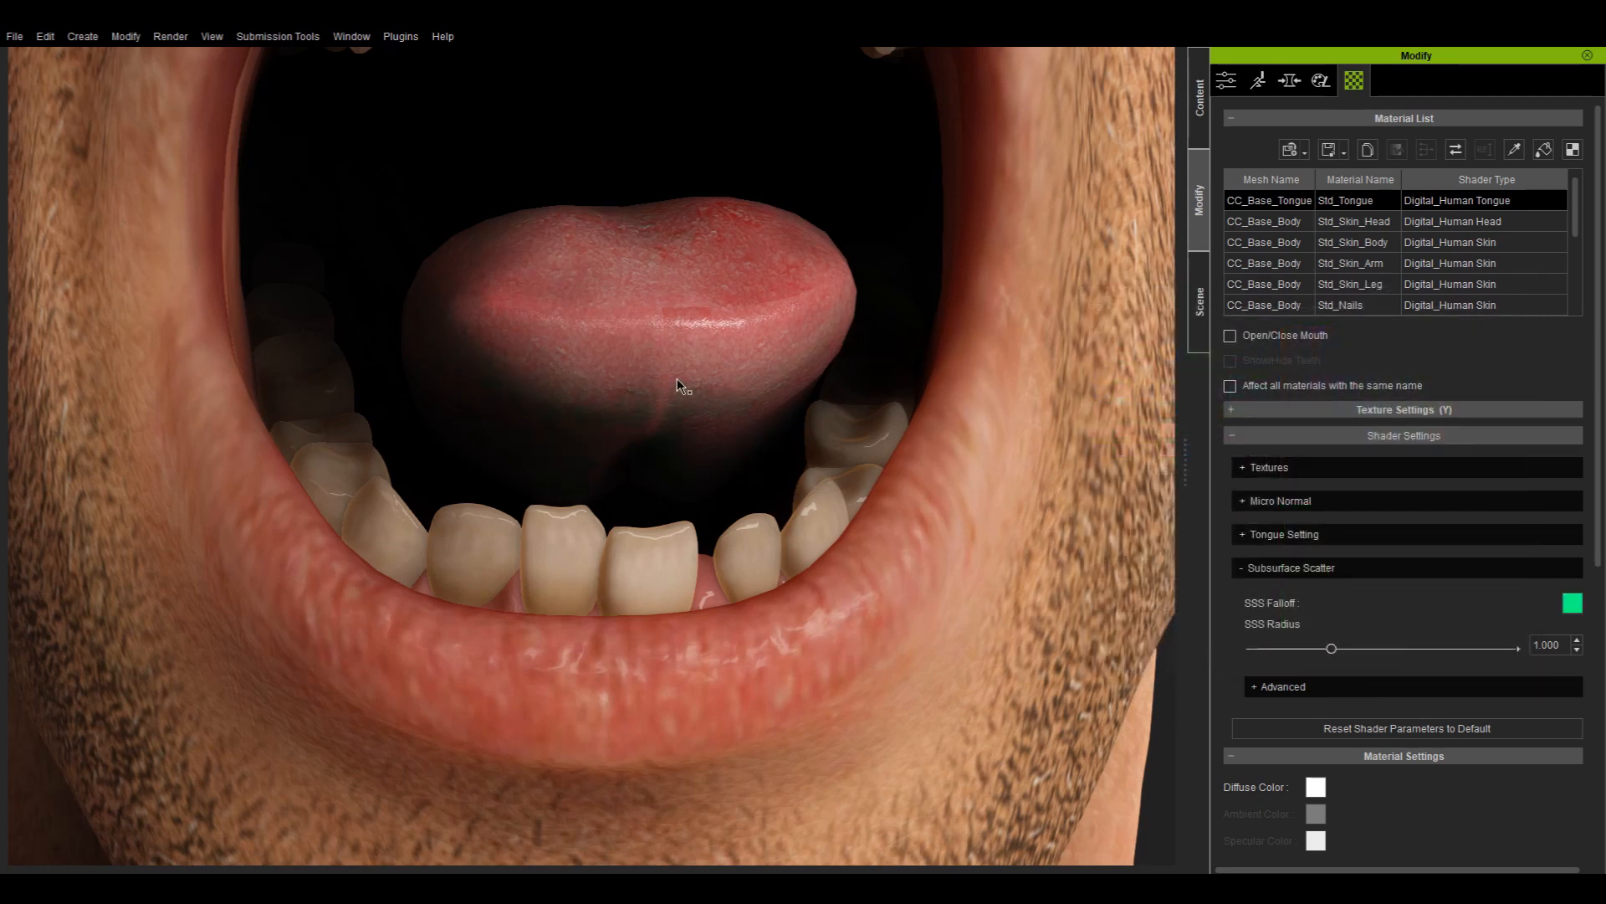
- Set the tongue's SSS Radius to 1.145 and adjust its advanced Scatter value
mouse_move(1375, 651)
left_mouse_down()
mouse_move(1585, 654)
mouse_move(1315, 653)
mouse_move(1516, 653)
mouse_move(1360, 651)
left_mouse_up()
left_click(1335, 679)
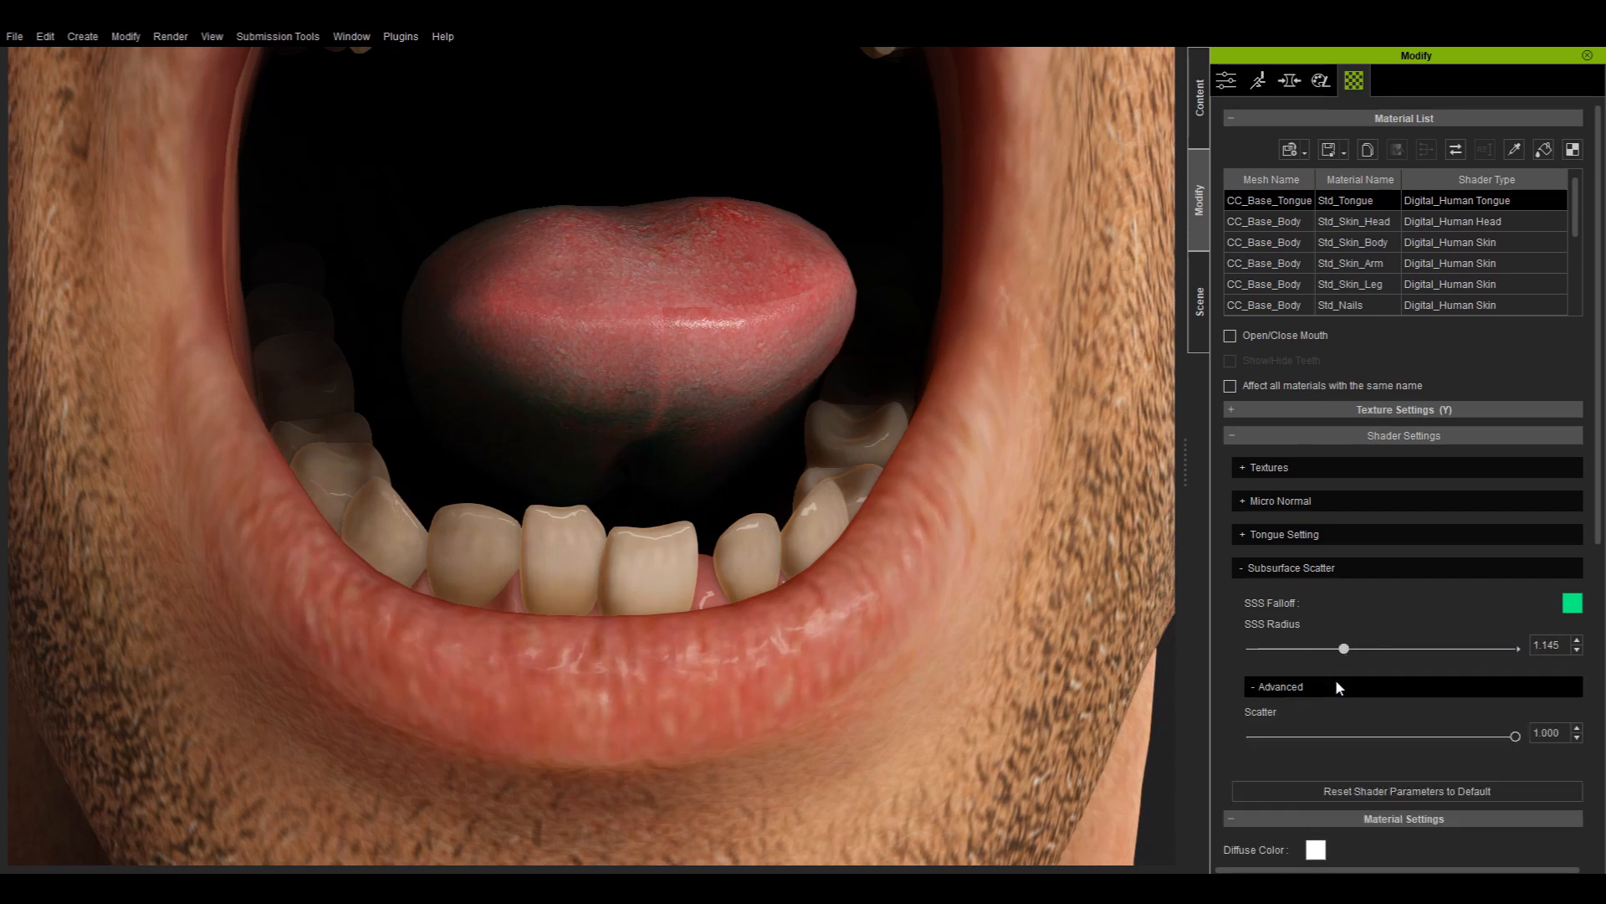
scroll(1602, 318, "down", 3)
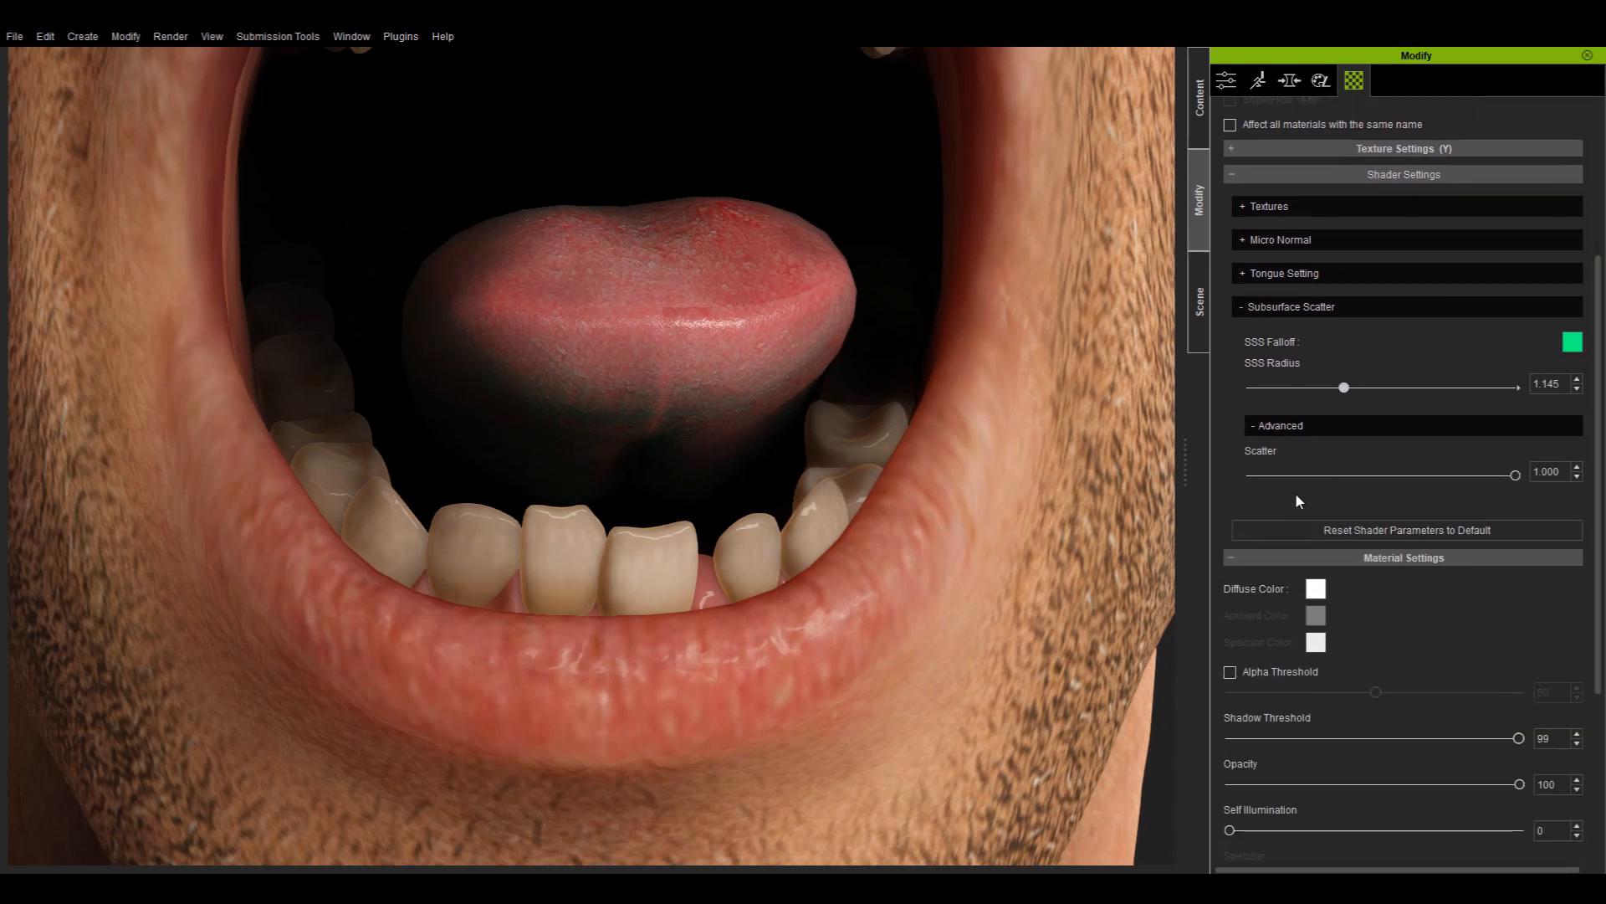
mouse_move(1516, 475)
left_mouse_down()
mouse_move(1310, 477)
mouse_move(1371, 496)
mouse_move(1516, 486)
left_mouse_up()
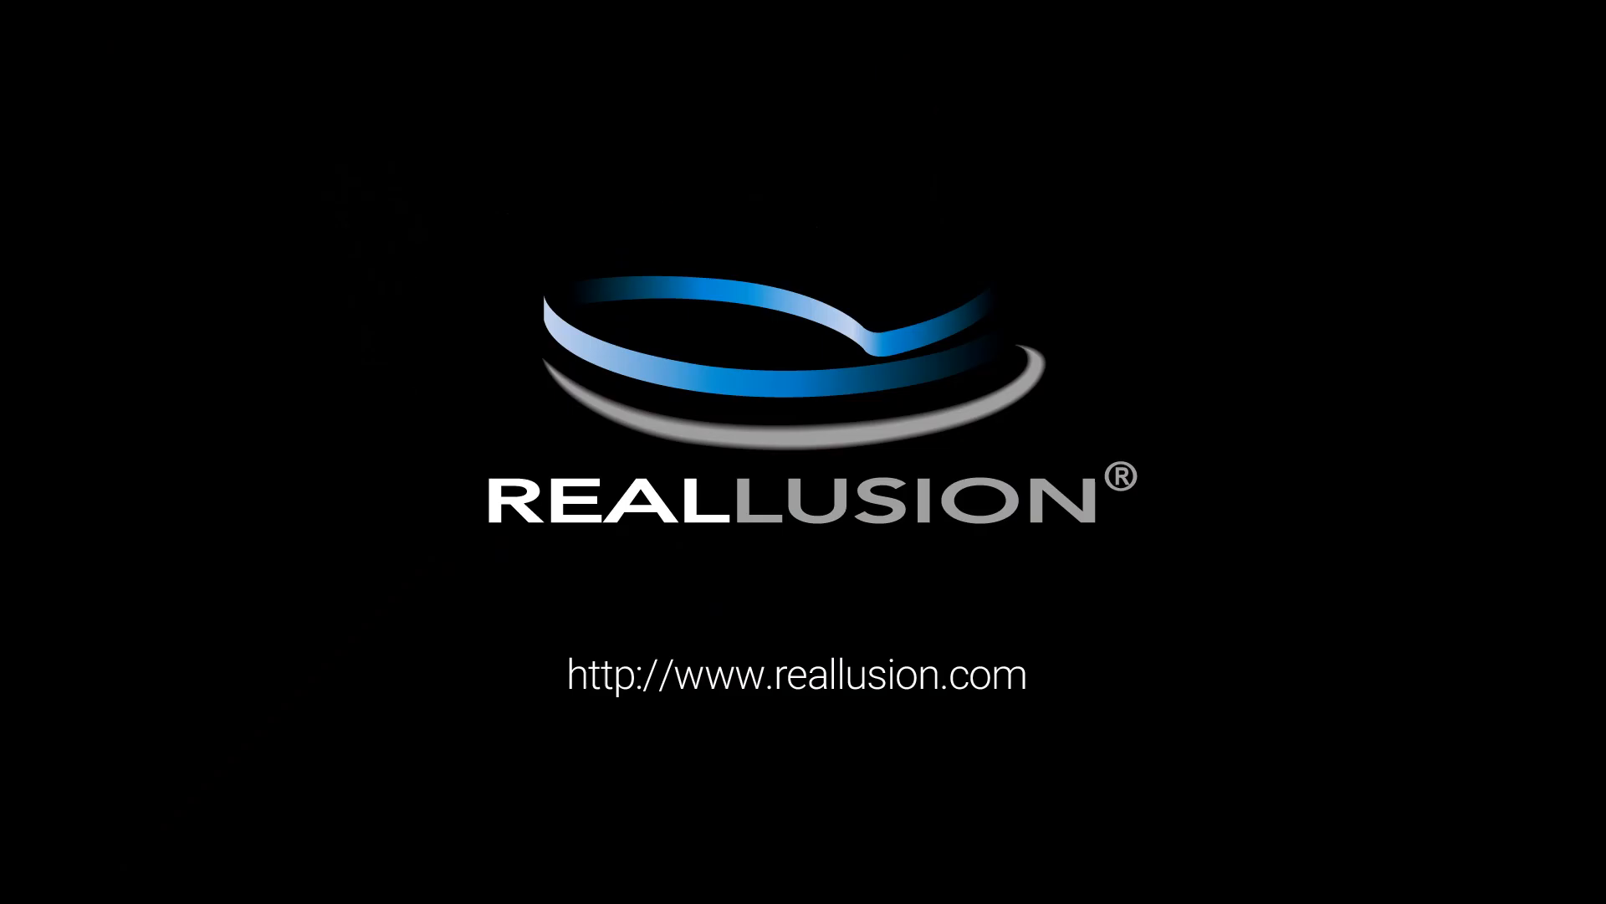